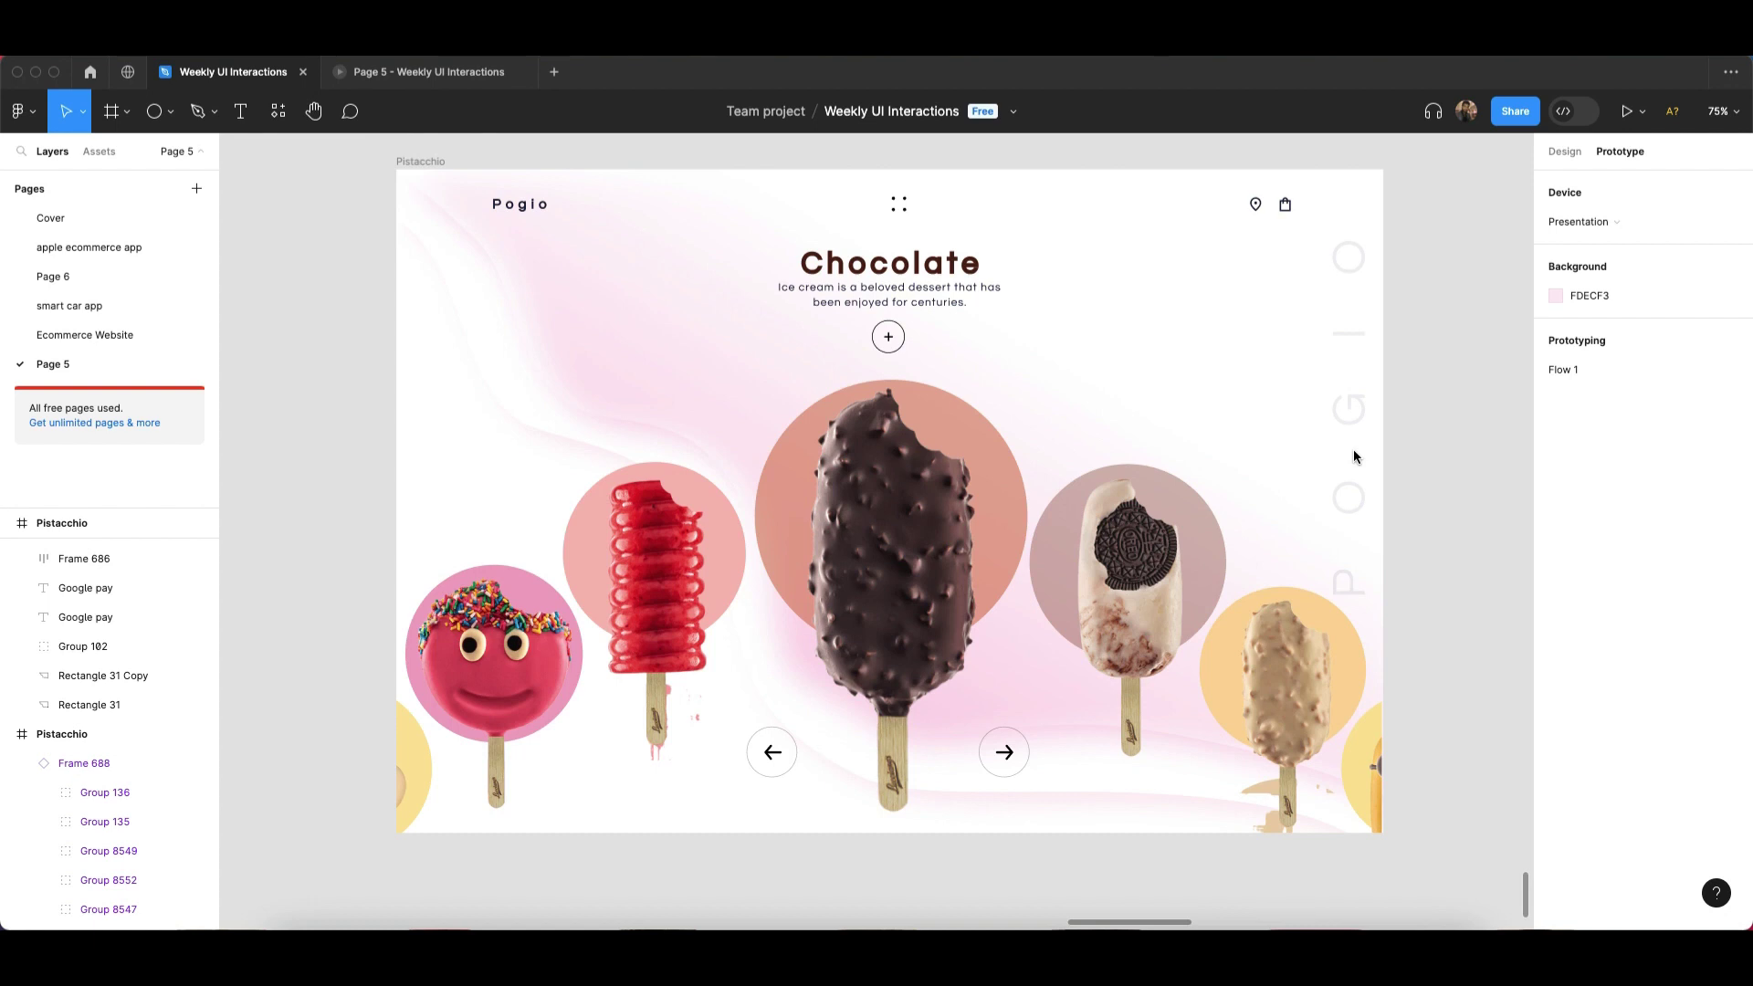
Preview the finished ice cream prototype and swipe its carousel between the chocolate and Oreo bars.
left_click(403, 73)
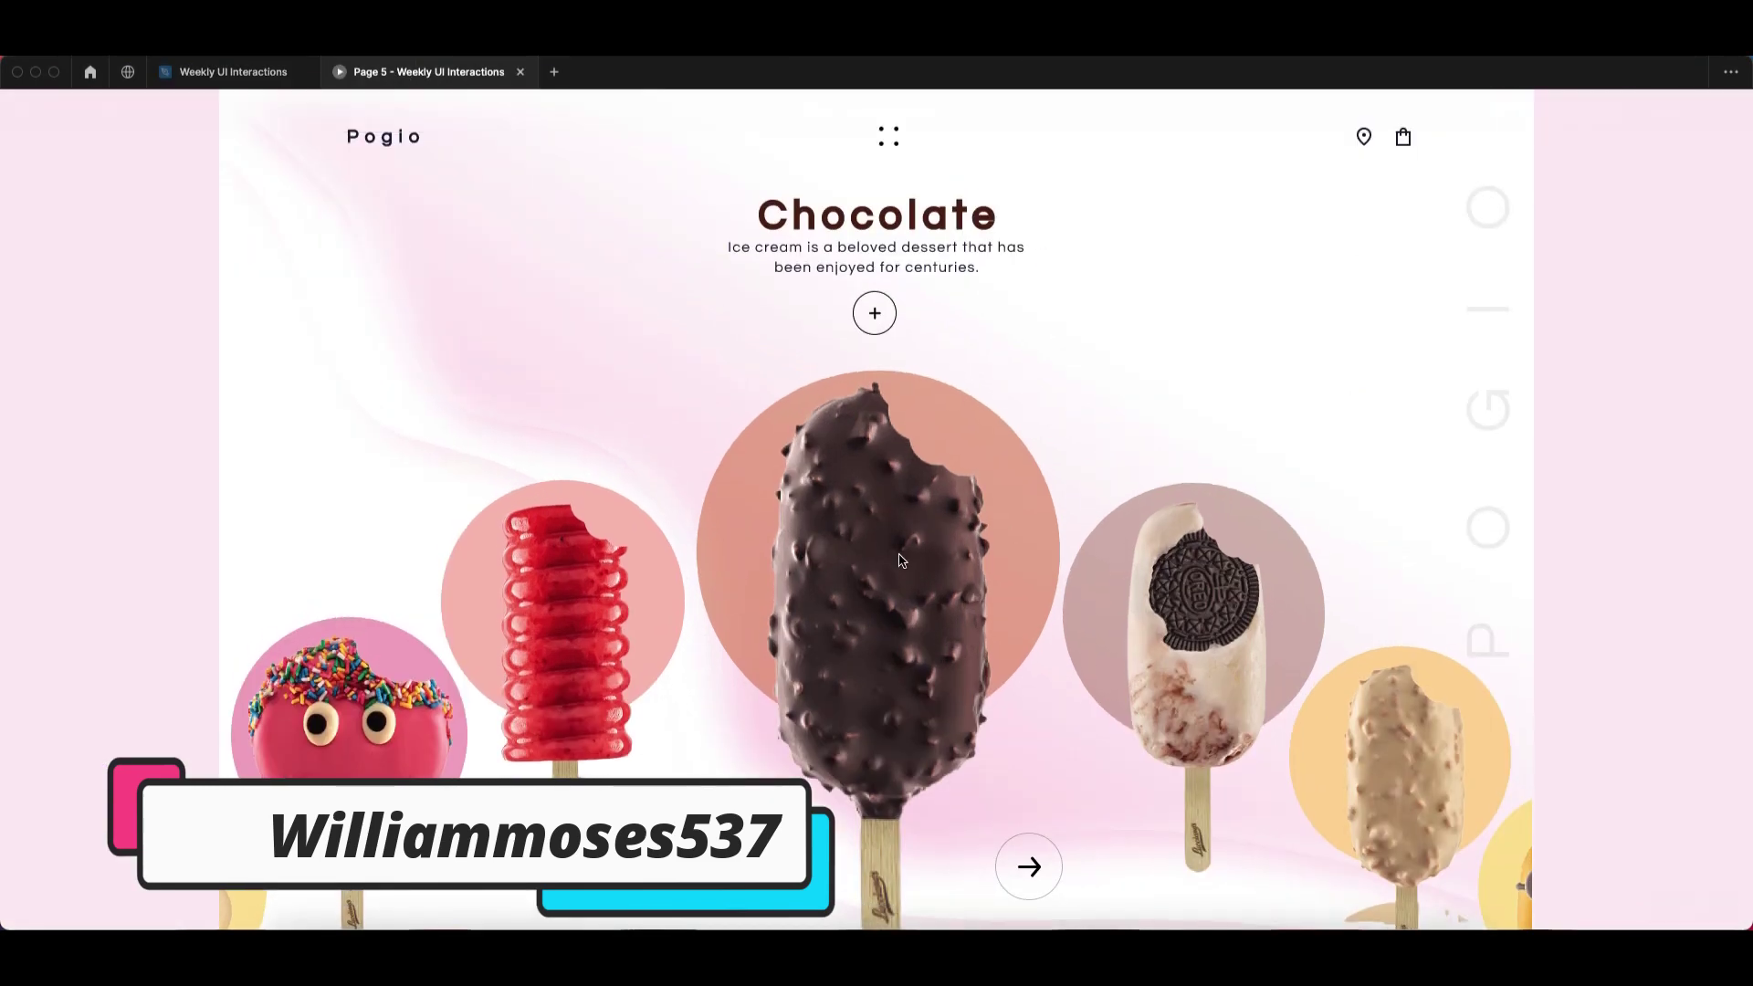
scroll(811, 554, "down", 2)
scroll(858, 538, "right", 3)
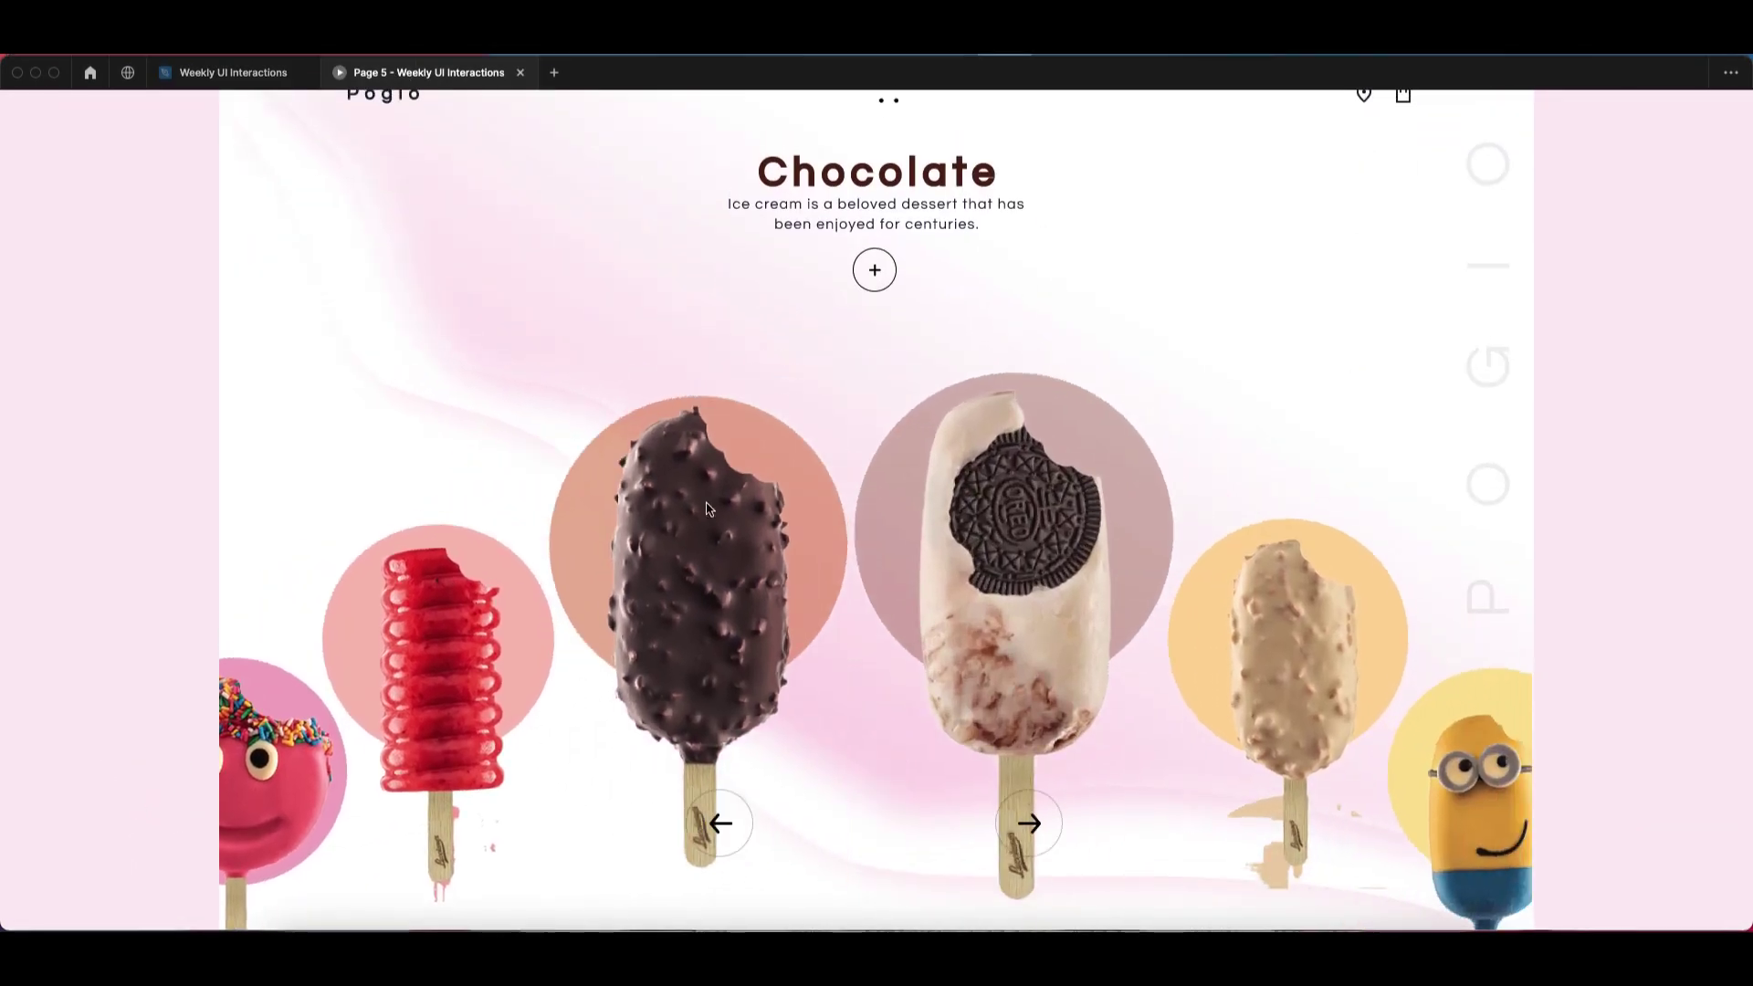
left_click_drag(912, 528, 1042, 536)
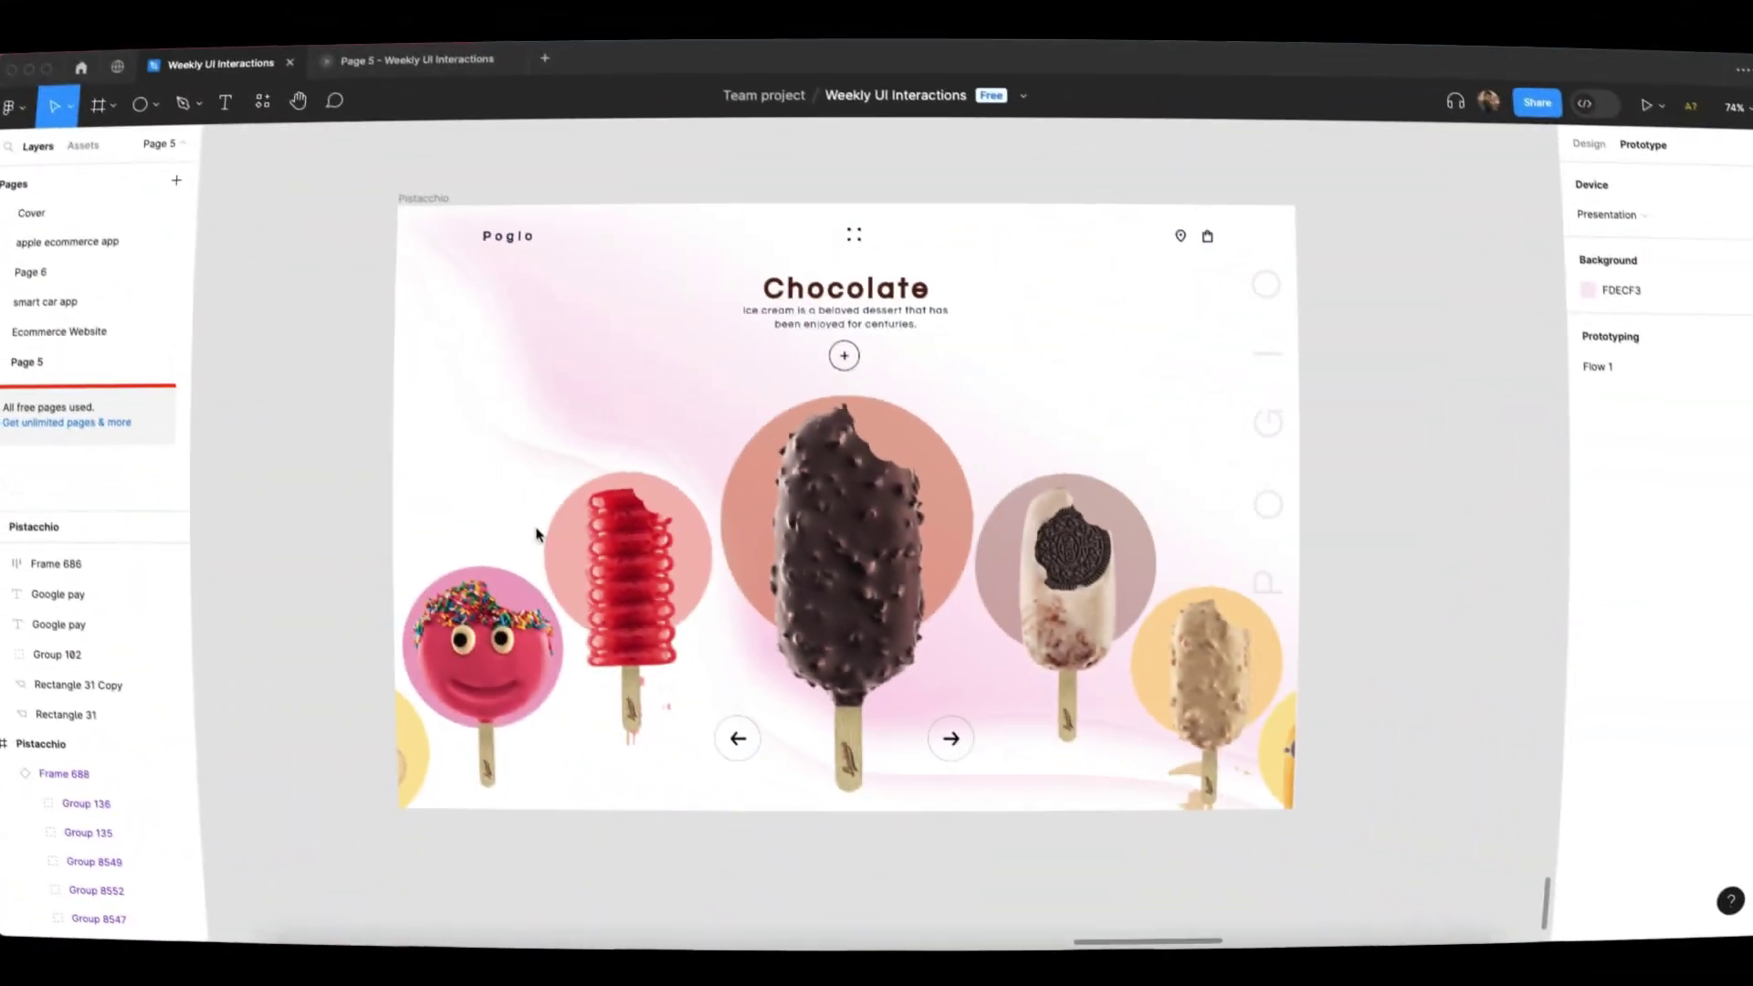
Place a copy of the ice cream carousel frame on the empty canvas beside the Chocolate screen.
scroll(548, 524, "down", 3)
left_click_drag(589, 462, 948, 462)
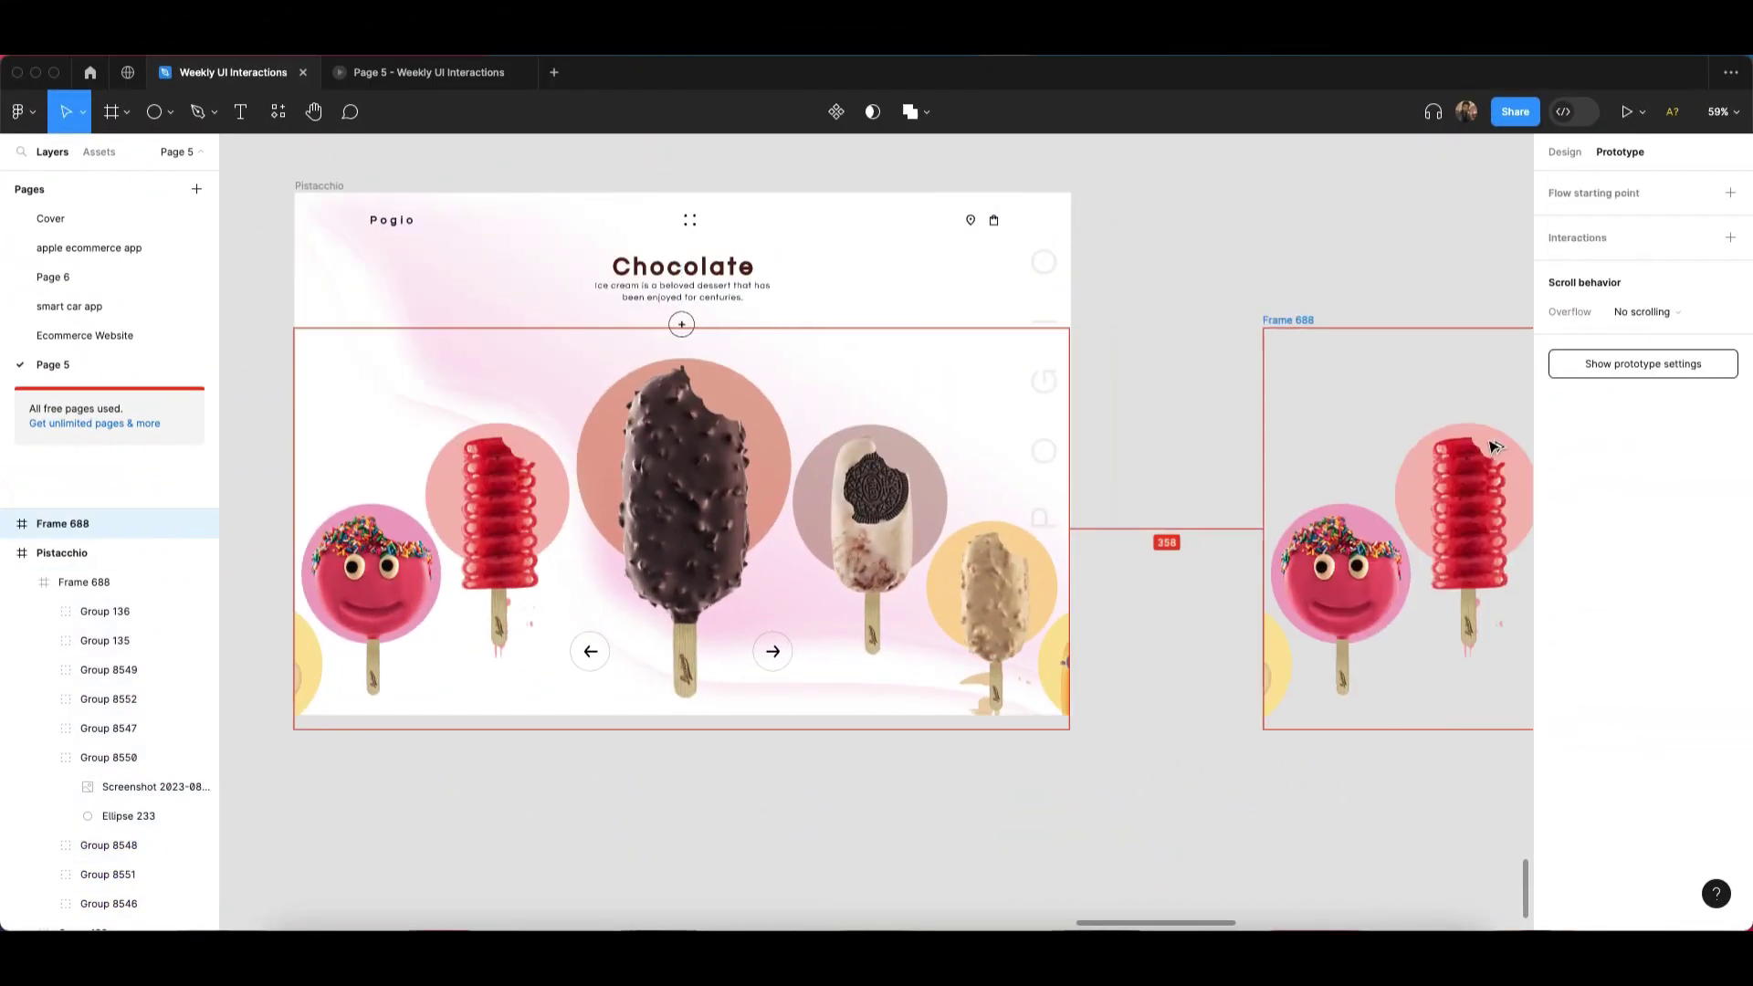
scroll(1021, 462, "right", 2)
scroll(986, 393, "right", 1)
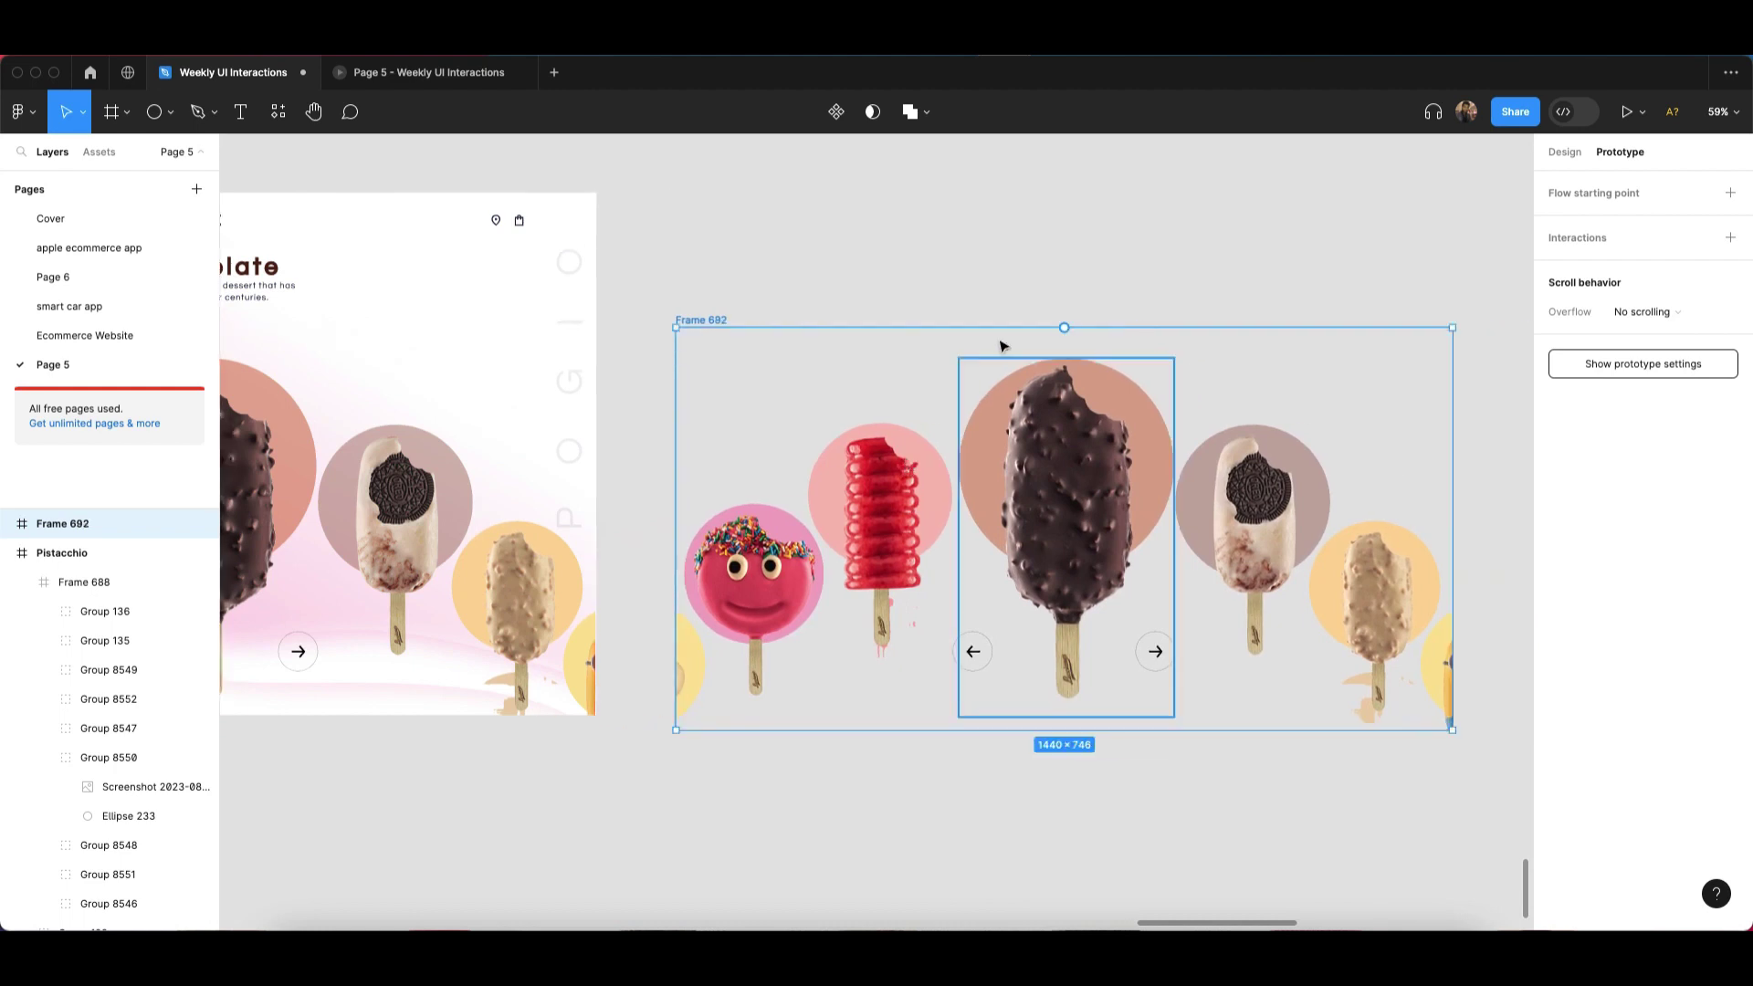
left_click(1200, 422)
scroll(1199, 422, "right", 2)
left_click_drag(522, 322, 564, 315)
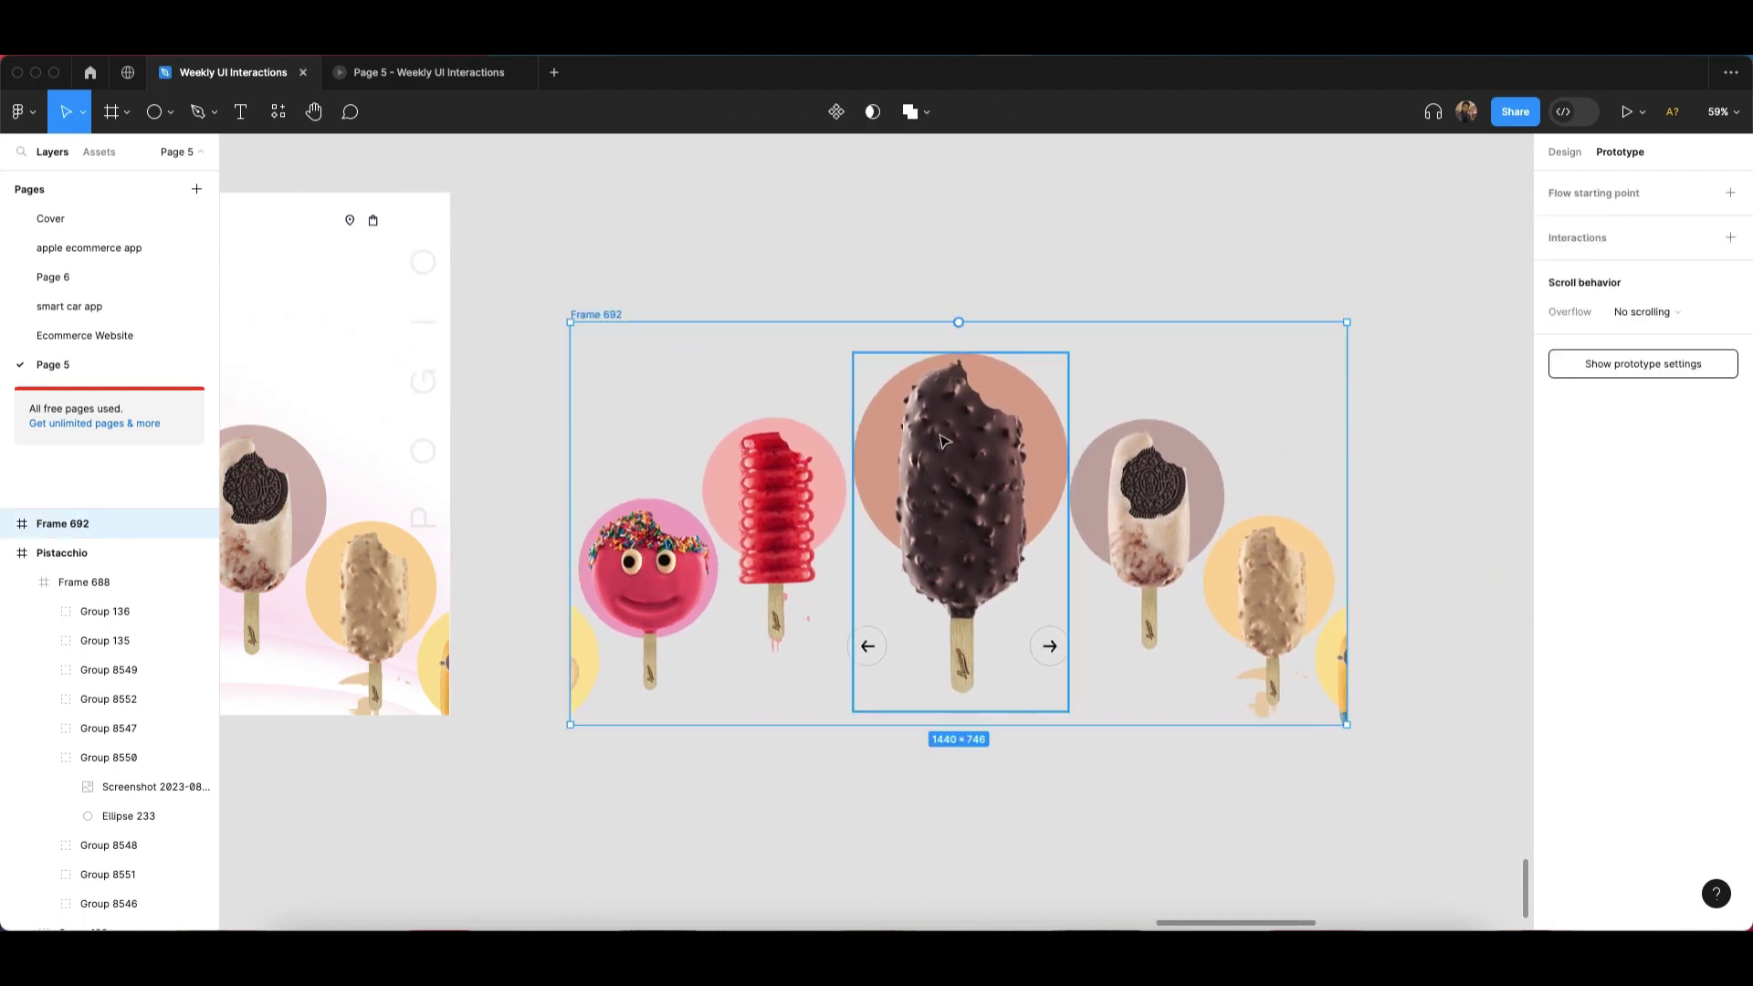
Move the copied carousel frame up to about X 15184, Y 16105 and convert it into a component.
left_click(1561, 152)
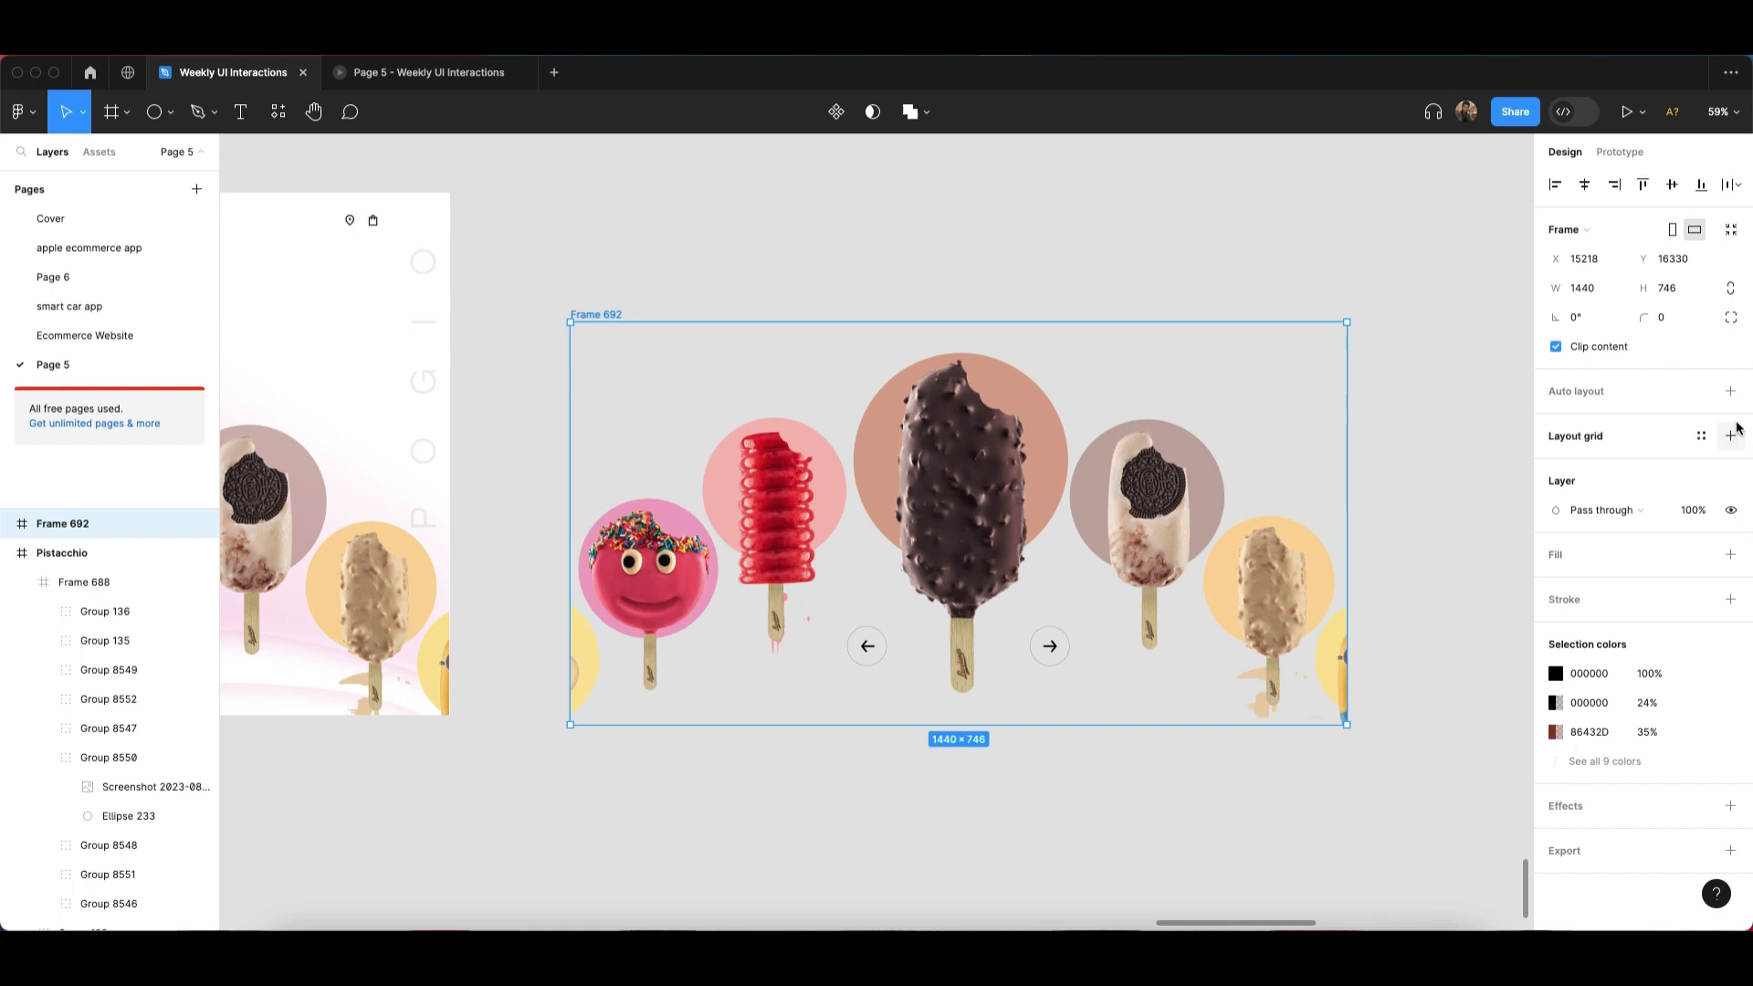
left_click(758, 297)
left_click_drag(615, 314, 597, 192)
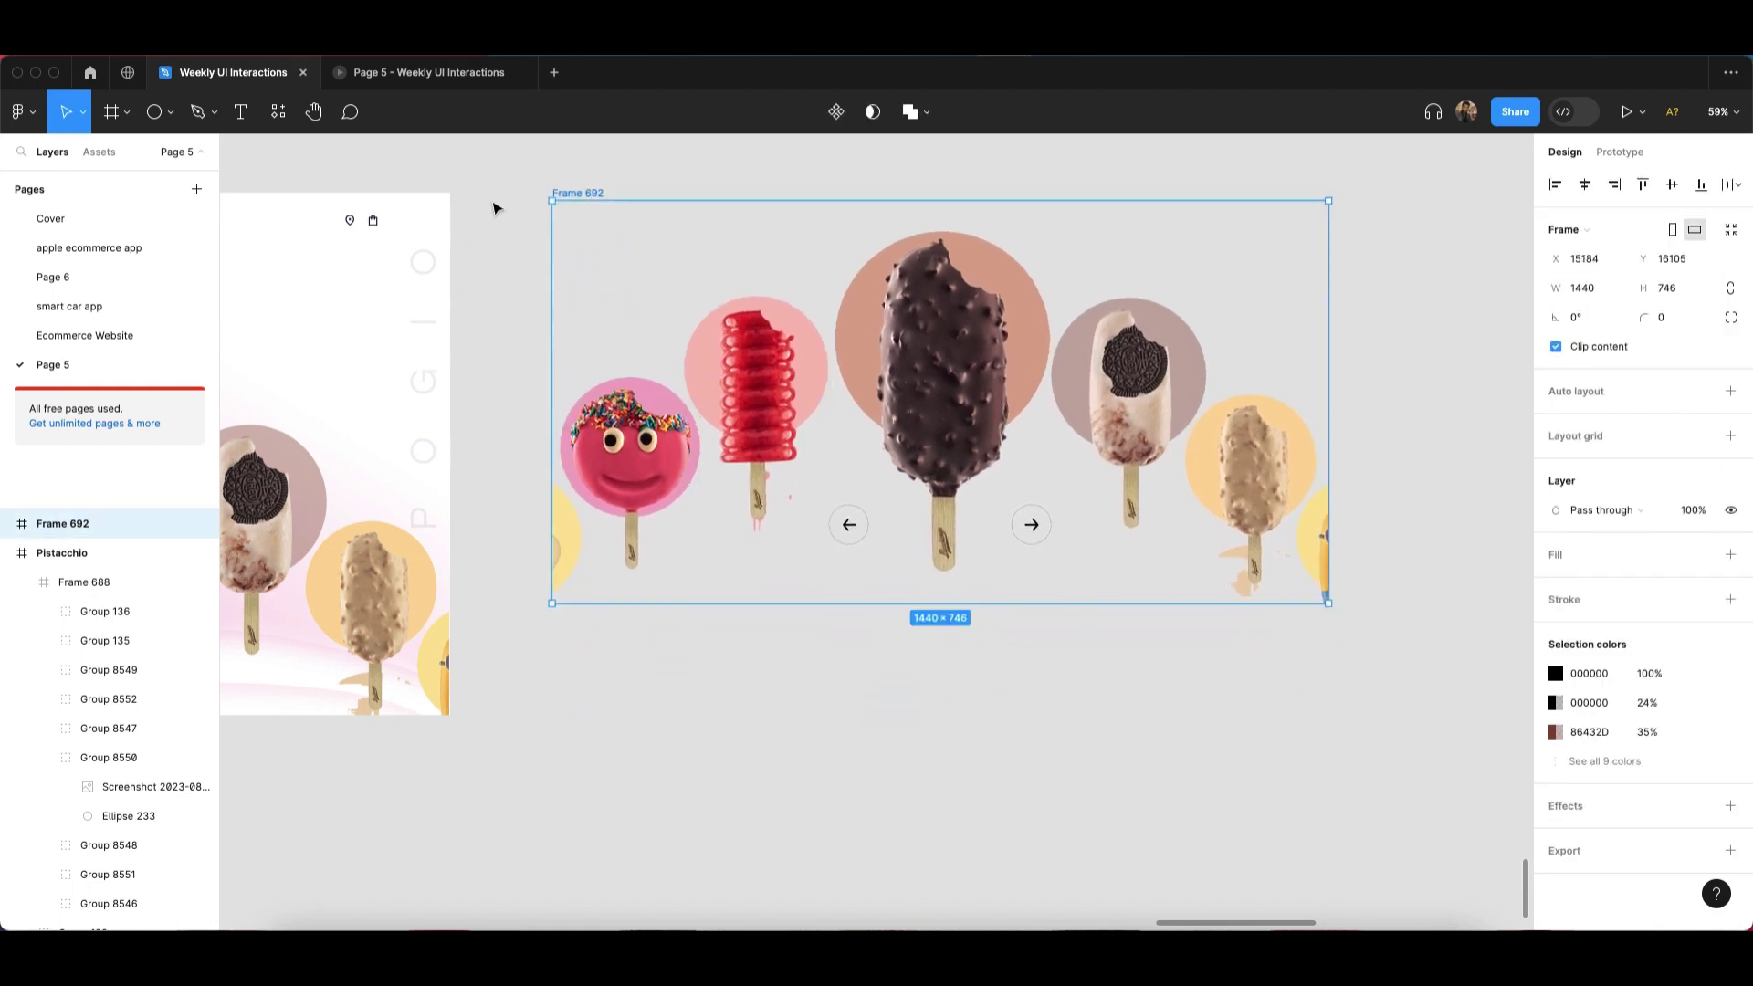
left_click(638, 180)
left_click(587, 193)
left_click(835, 112)
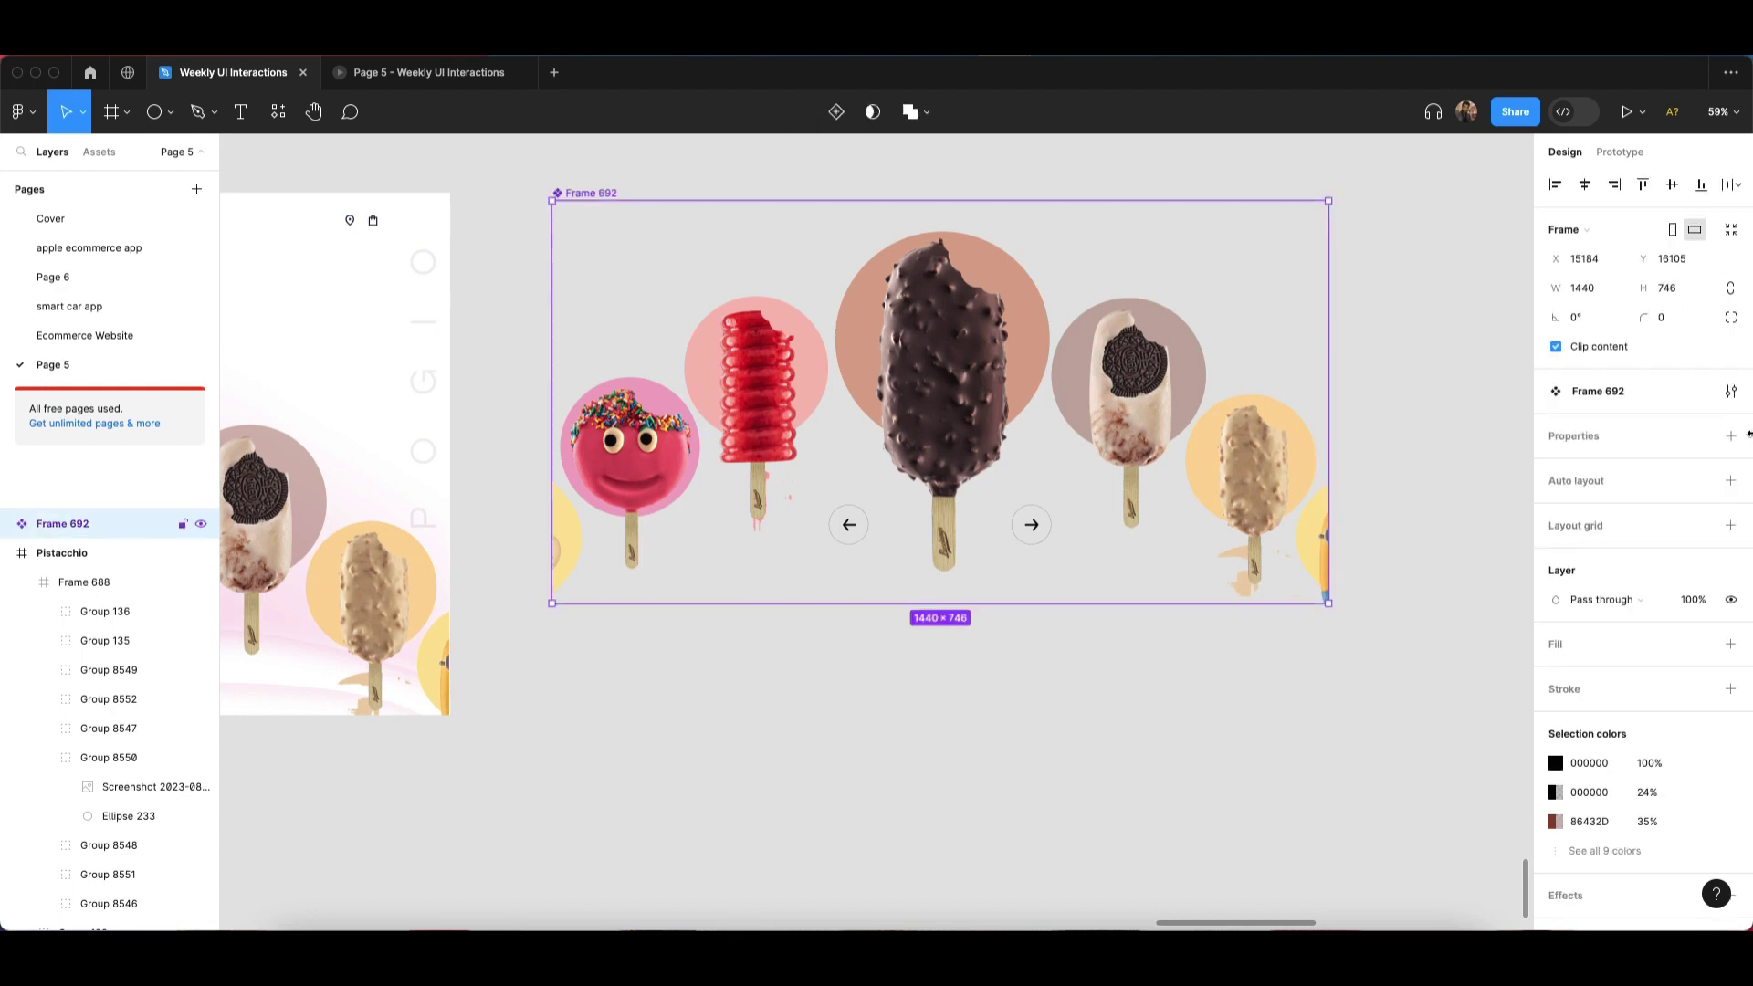
Add a Variant property to the carousel component and create a second variant below the default one.
left_click(1729, 436)
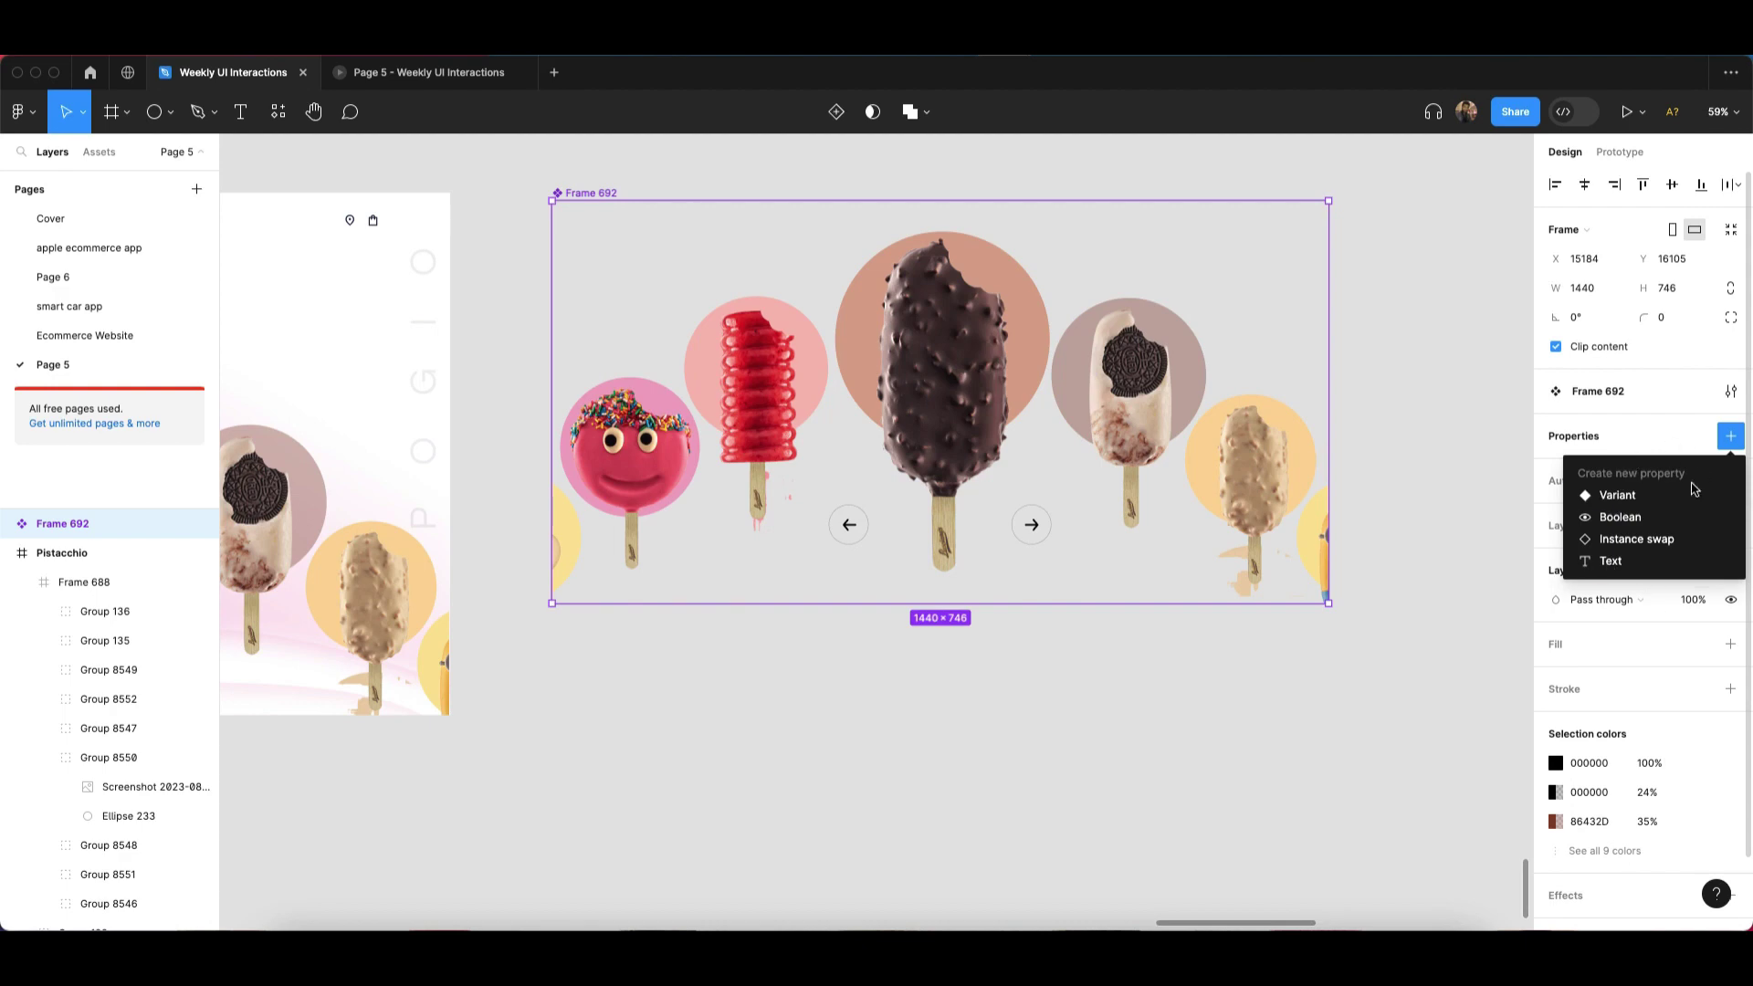
left_click(1649, 505)
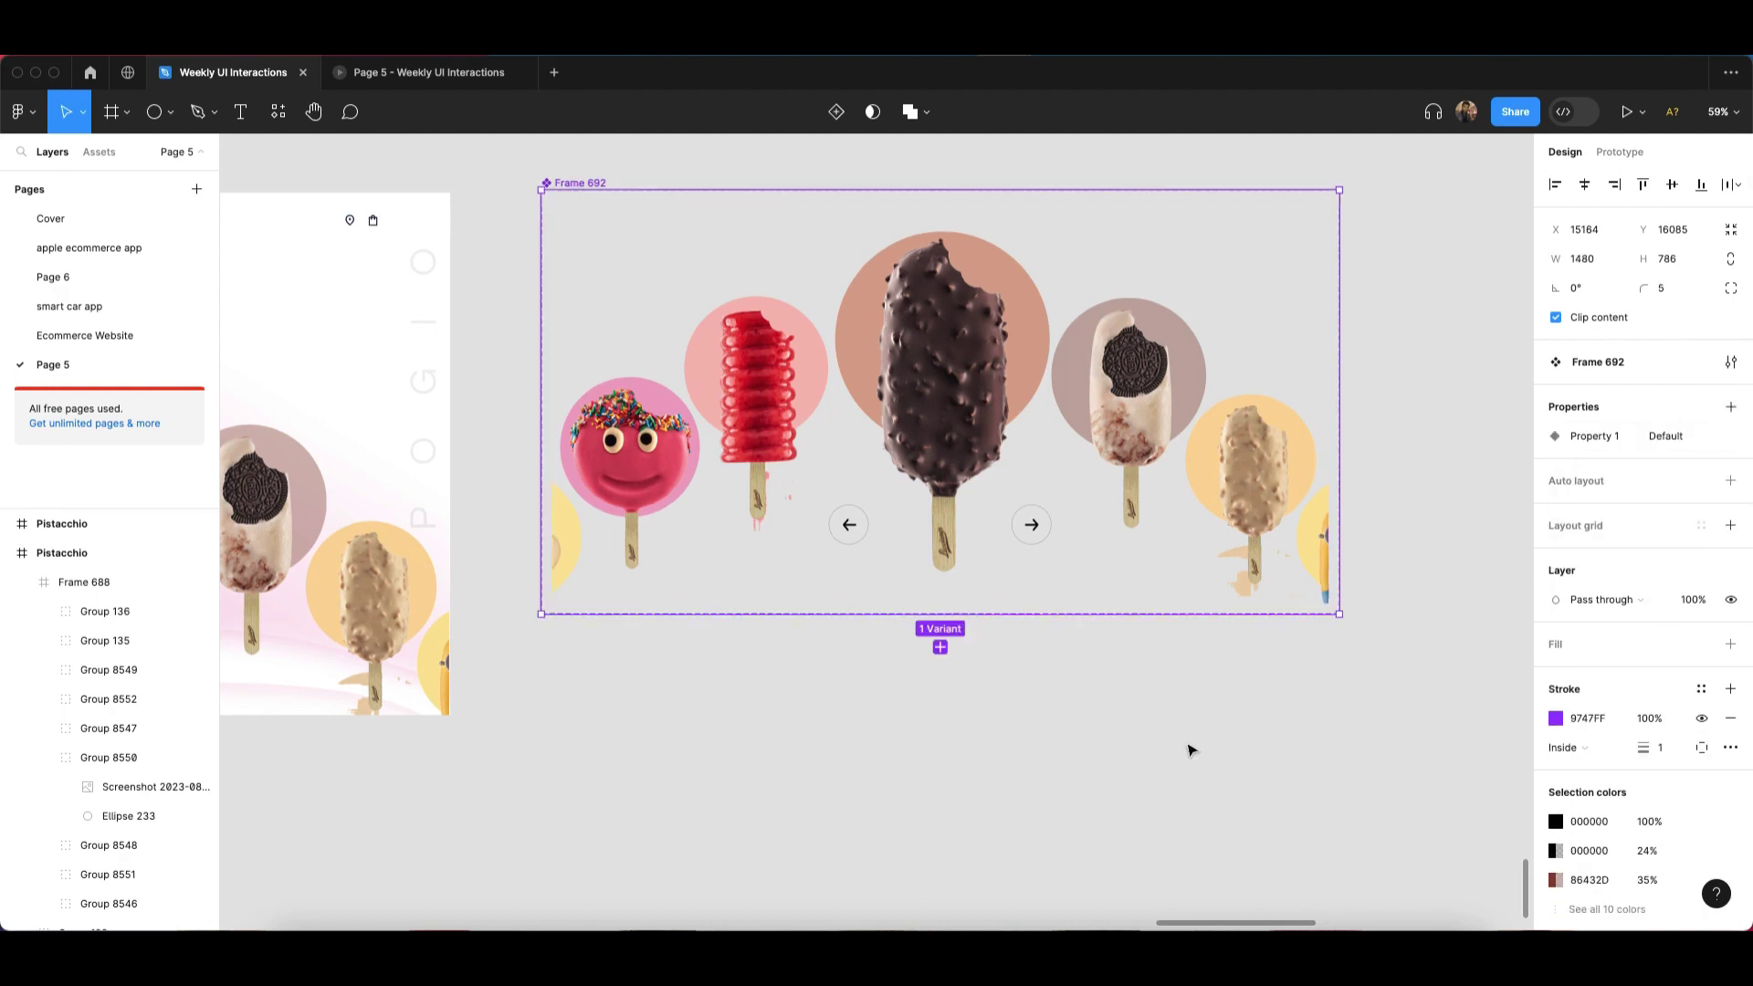
left_click(940, 647)
scroll(1370, 639, "down", 3)
left_click(1389, 631)
scroll(1004, 566, "up", 2)
scroll(938, 546, "down", 3)
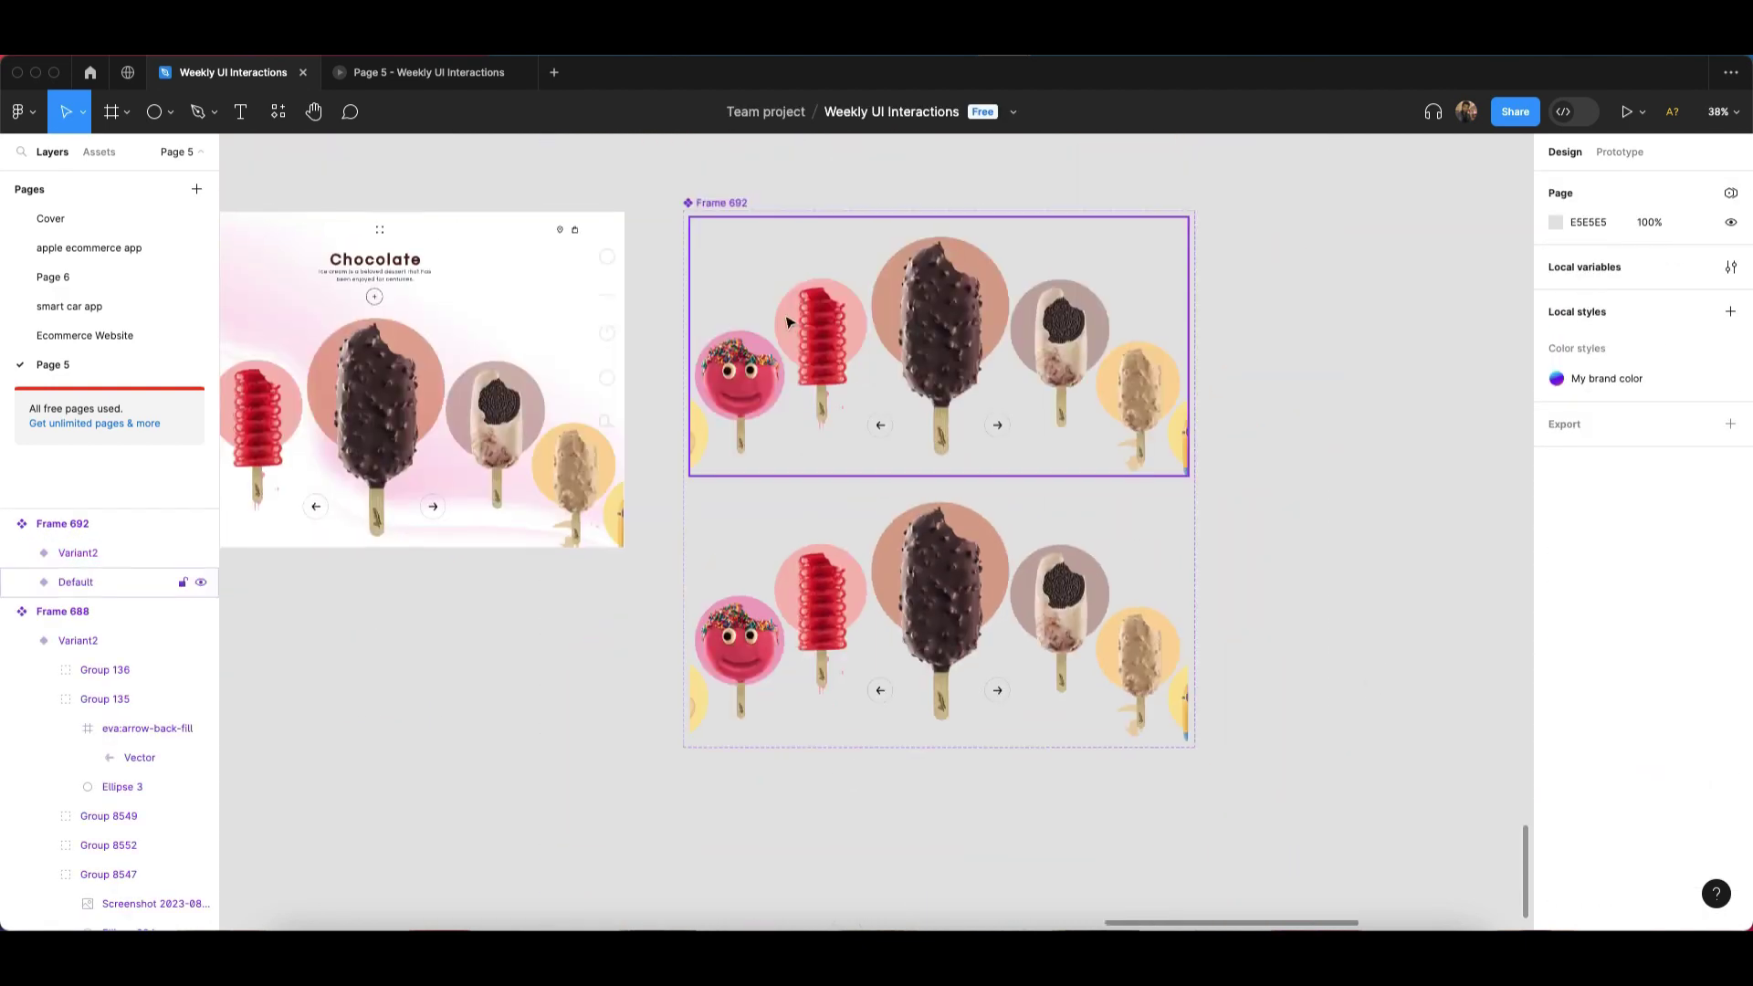
Move the component set farther from the Chocolate screen and enlarge its boundary around the variants.
left_click_drag(731, 206, 865, 223)
scroll(980, 719, "right", 3)
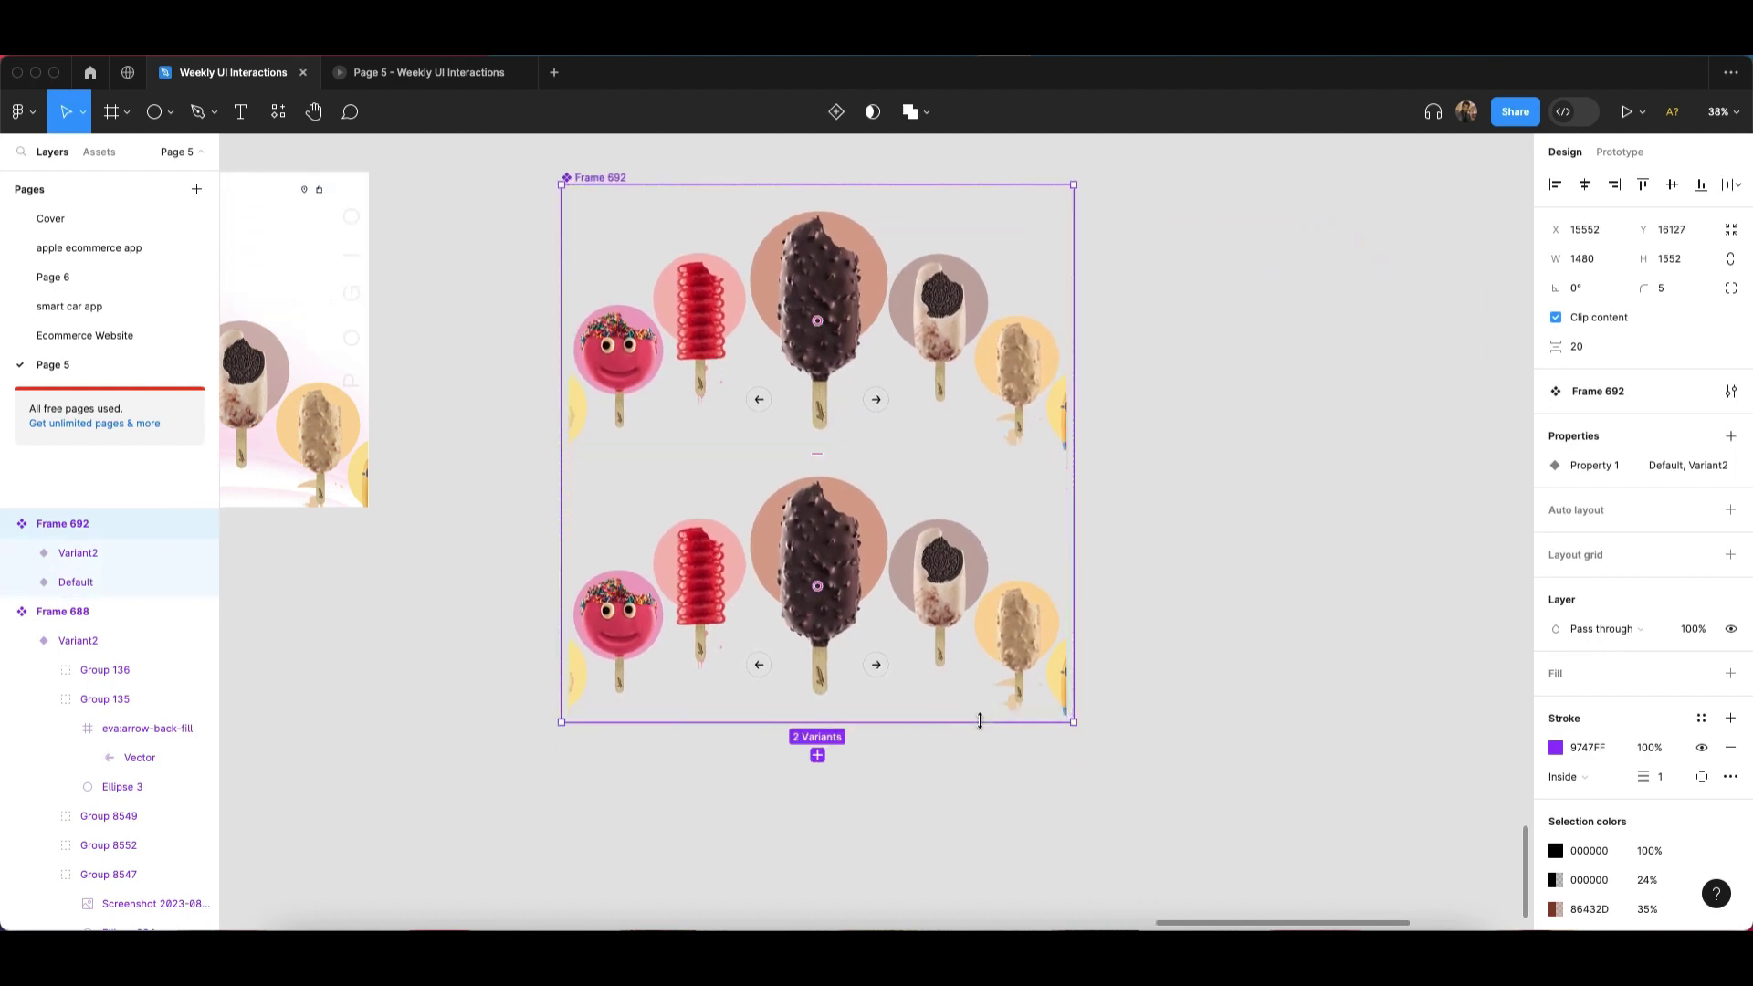
scroll(980, 721, "down", 2)
left_click_drag(1076, 621, 1295, 850)
key("Return")
Move both variants inward to X 390 within the enlarged component set.
left_click_drag(941, 302, 1052, 323)
left_click(1364, 379)
scroll(944, 387, "up", 2)
left_click(938, 389)
scroll(869, 504, "up", 1)
left_click(810, 589, "shift")
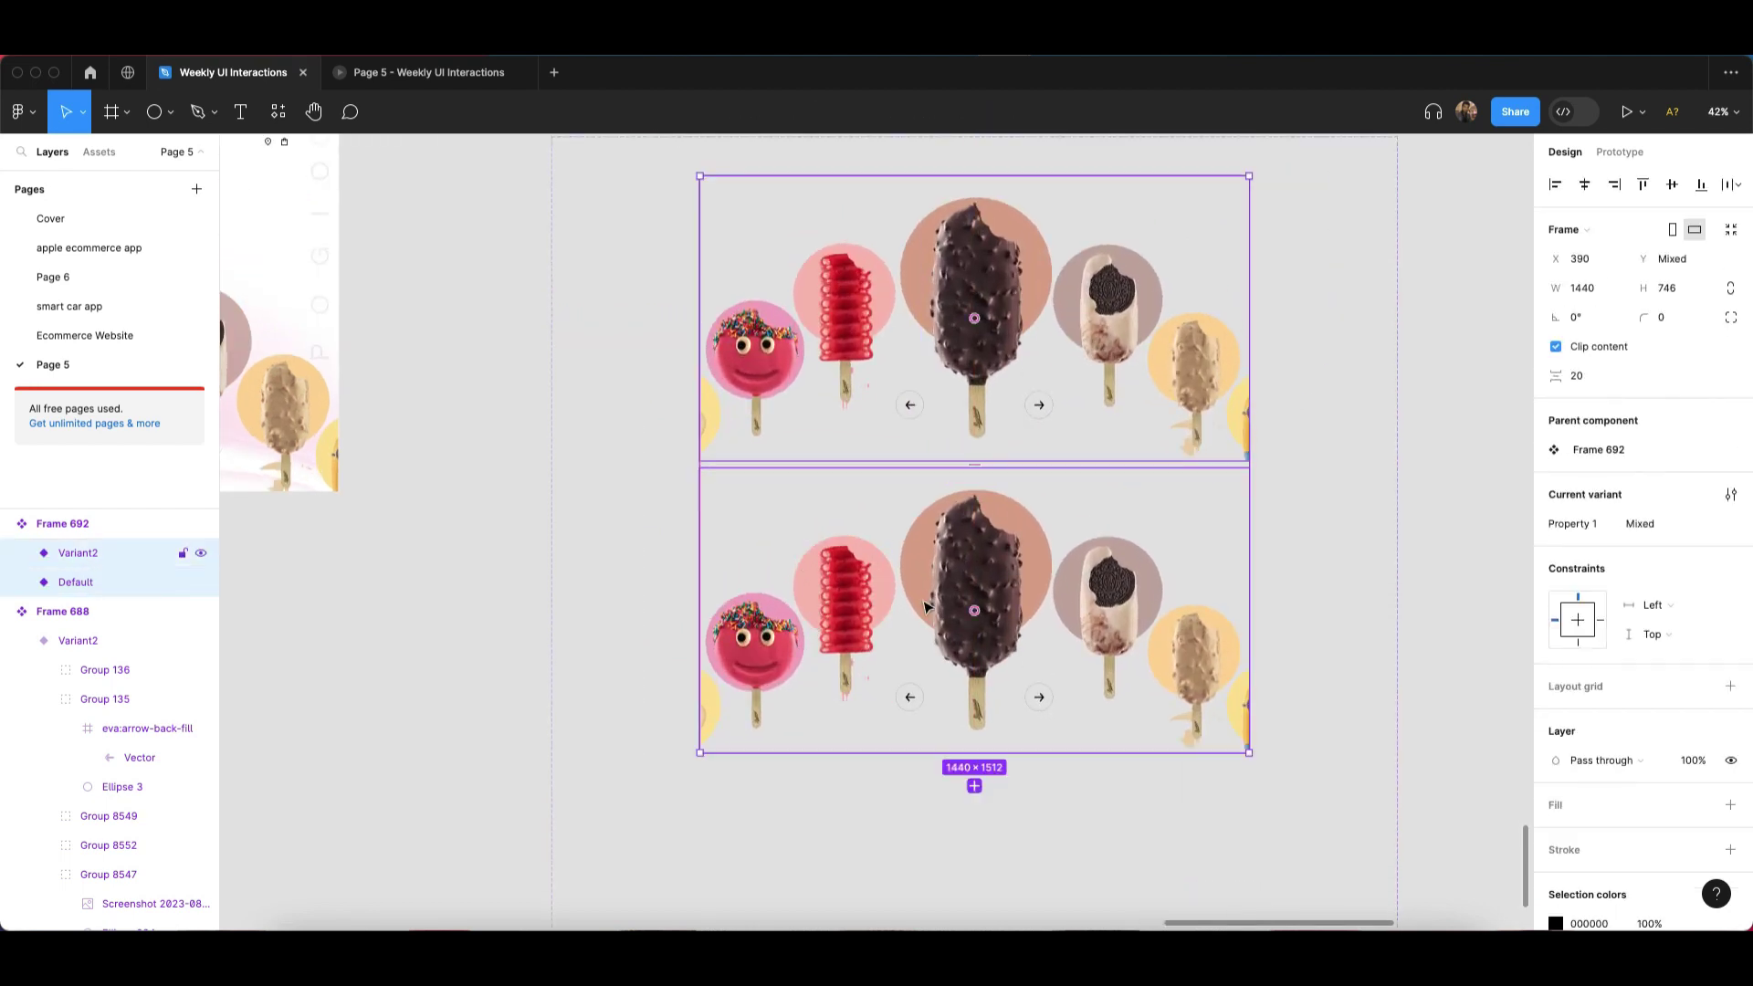
scroll(1266, 454, "up", 3)
scroll(1171, 568, "down", 2)
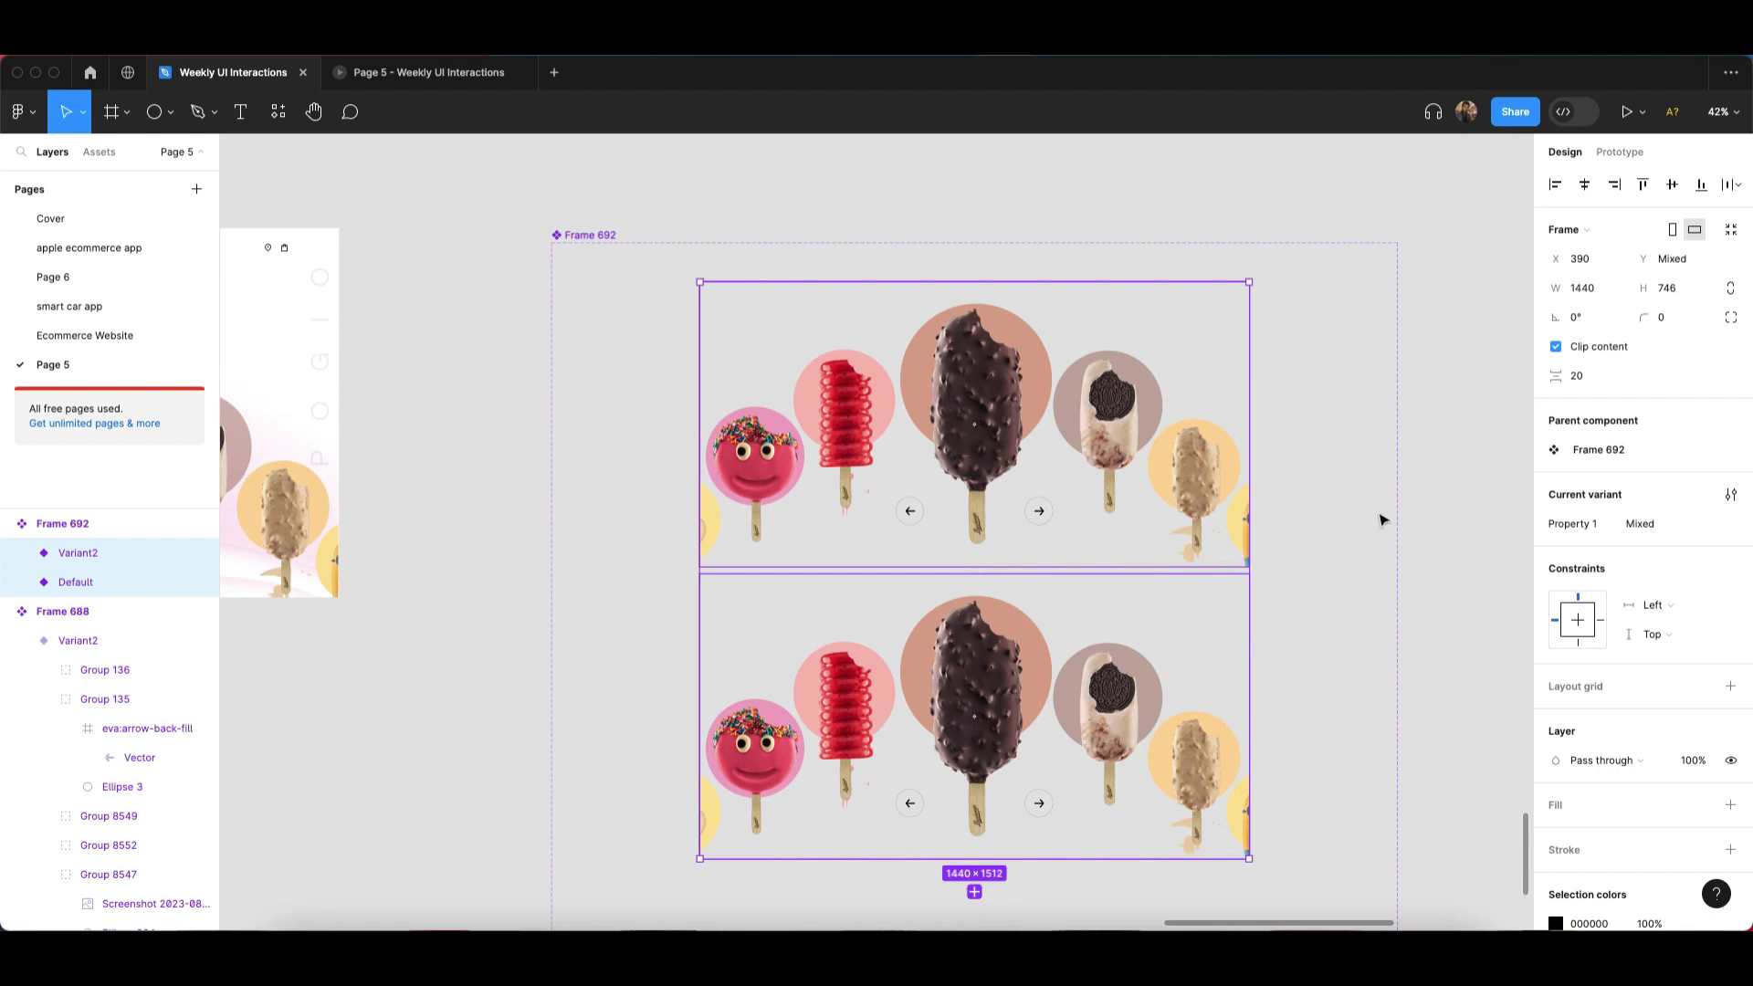
Move the second variant down within the component set to widen the gap below the default variant.
left_click(1440, 478)
scroll(877, 552, "down", 2)
scroll(950, 680, "up", 1)
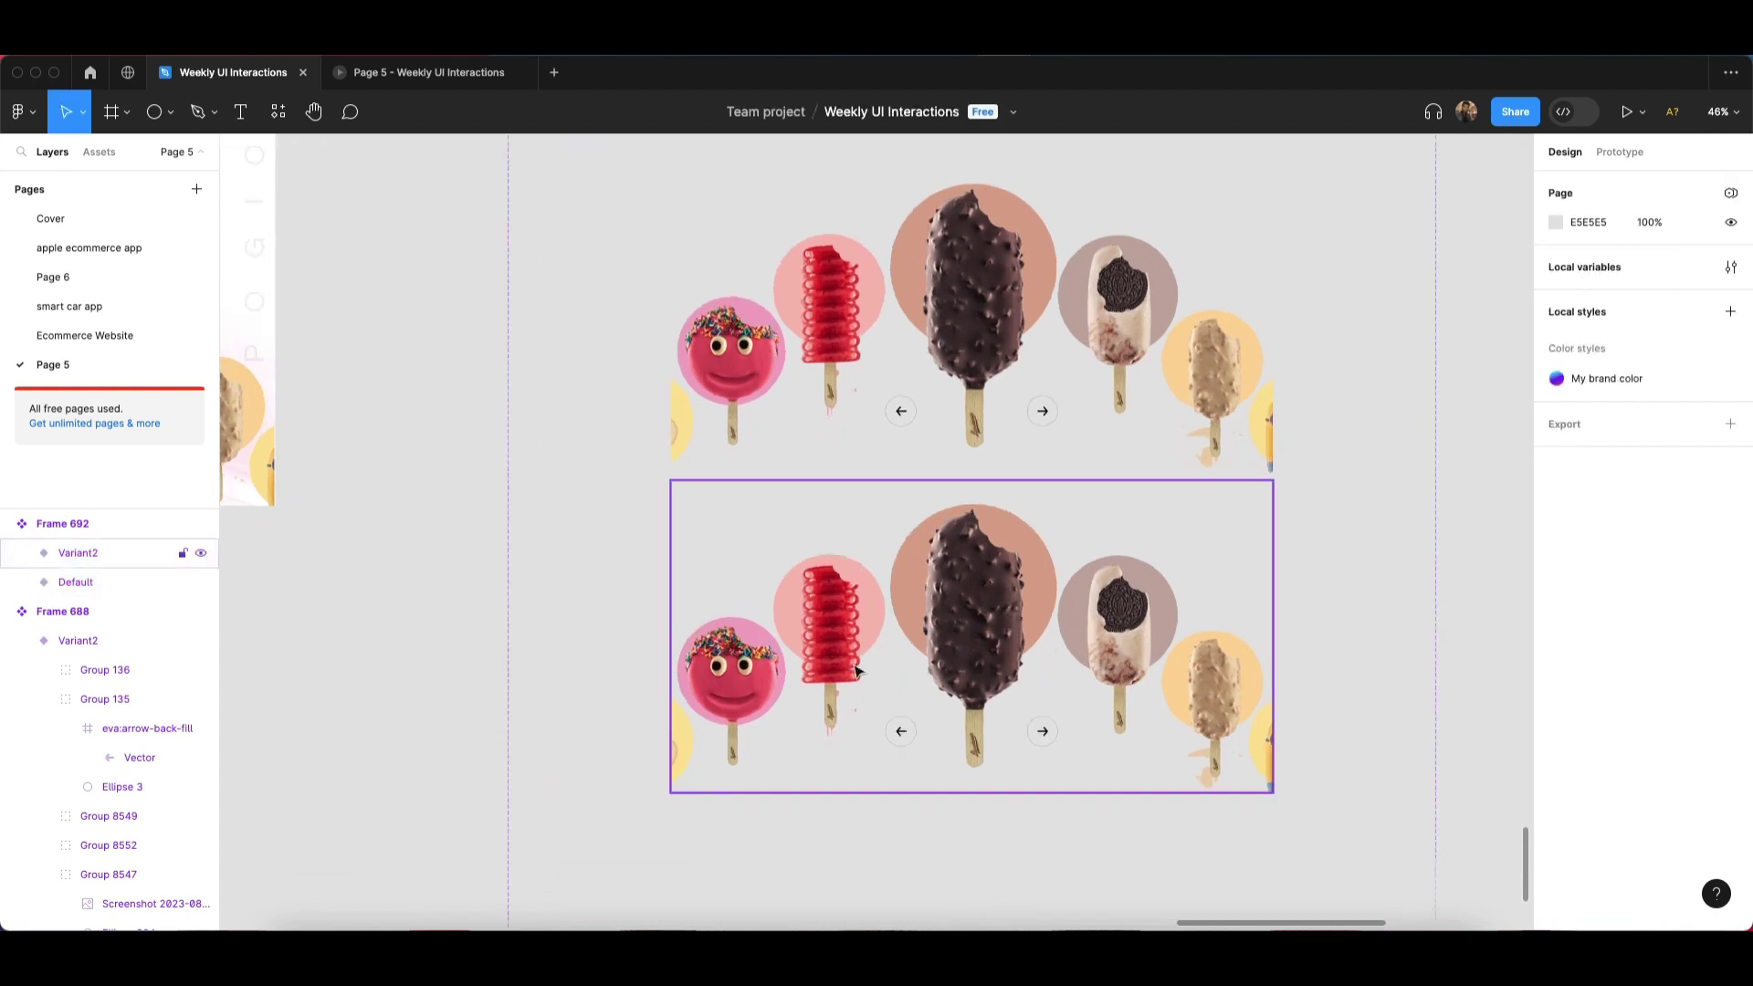
scroll(904, 611, "down", 2)
scroll(928, 575, "up", 2)
left_click_drag(979, 525, 984, 575)
scroll(1096, 567, "down", 1)
left_click(1484, 550)
scroll(1465, 564, "down", 2)
Move the second variant's partly hidden yellow ice cream group outside the frame to about X -239, Y 546.
left_click(714, 554, "super")
left_click(797, 521, "super")
left_click(678, 589)
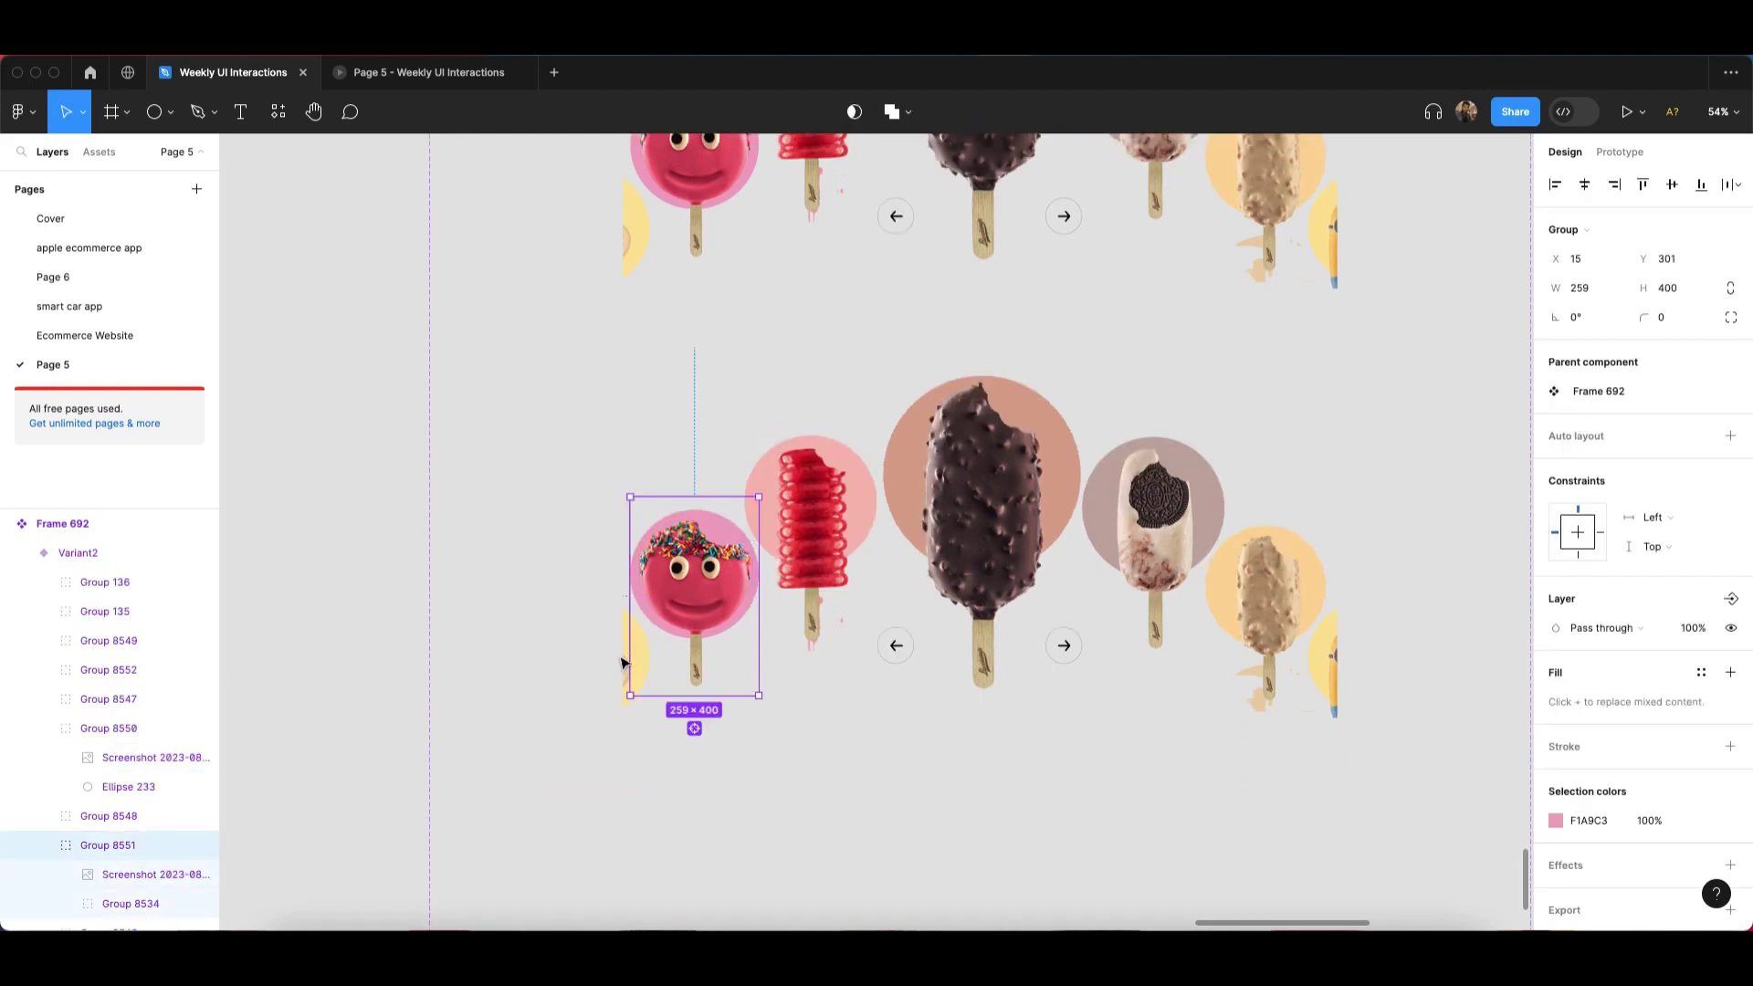
left_click(621, 658)
left_click(624, 661)
scroll(623, 660, "up", 3)
scroll(620, 644, "down", 4)
scroll(620, 644, "up", 2)
scroll(620, 644, "up", 3)
double_click(656, 483)
scroll(669, 527, "down", 5)
left_click_drag(668, 523, 651, 541)
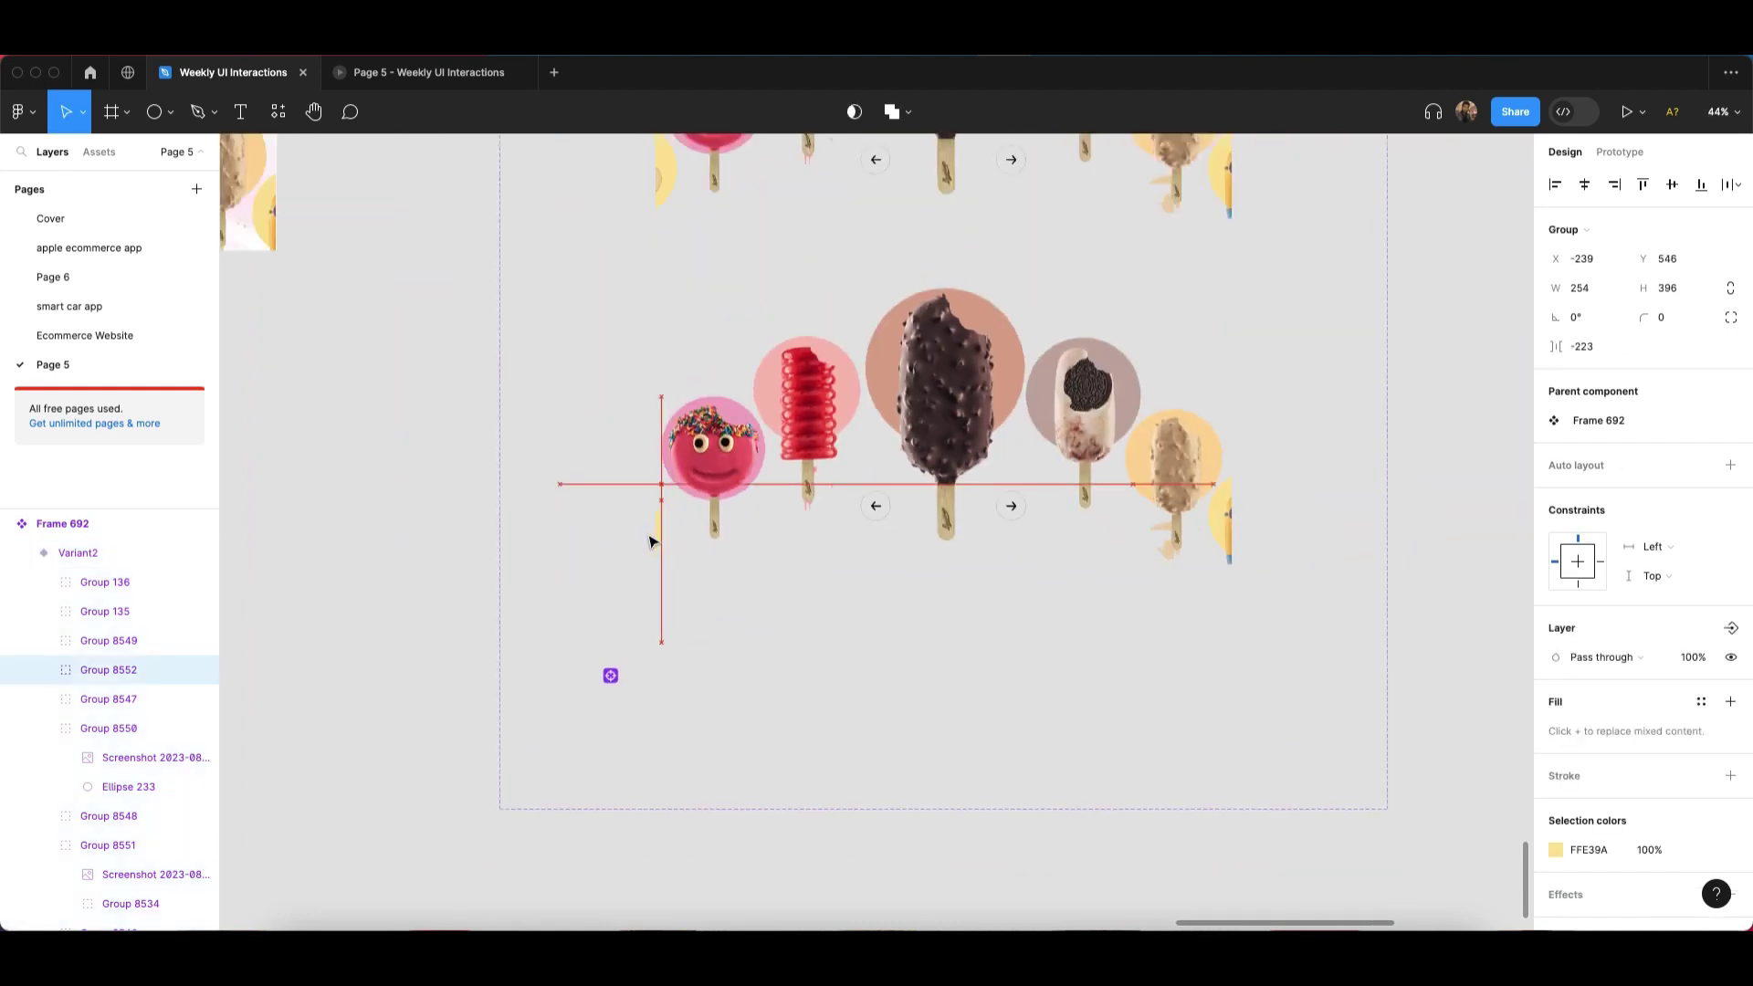
Shrink the second variant's pink sprinkled ice cream to about 221 × 342 and move it to X -168, Y 481.
left_click(717, 466)
left_click_drag(763, 388, 687, 490)
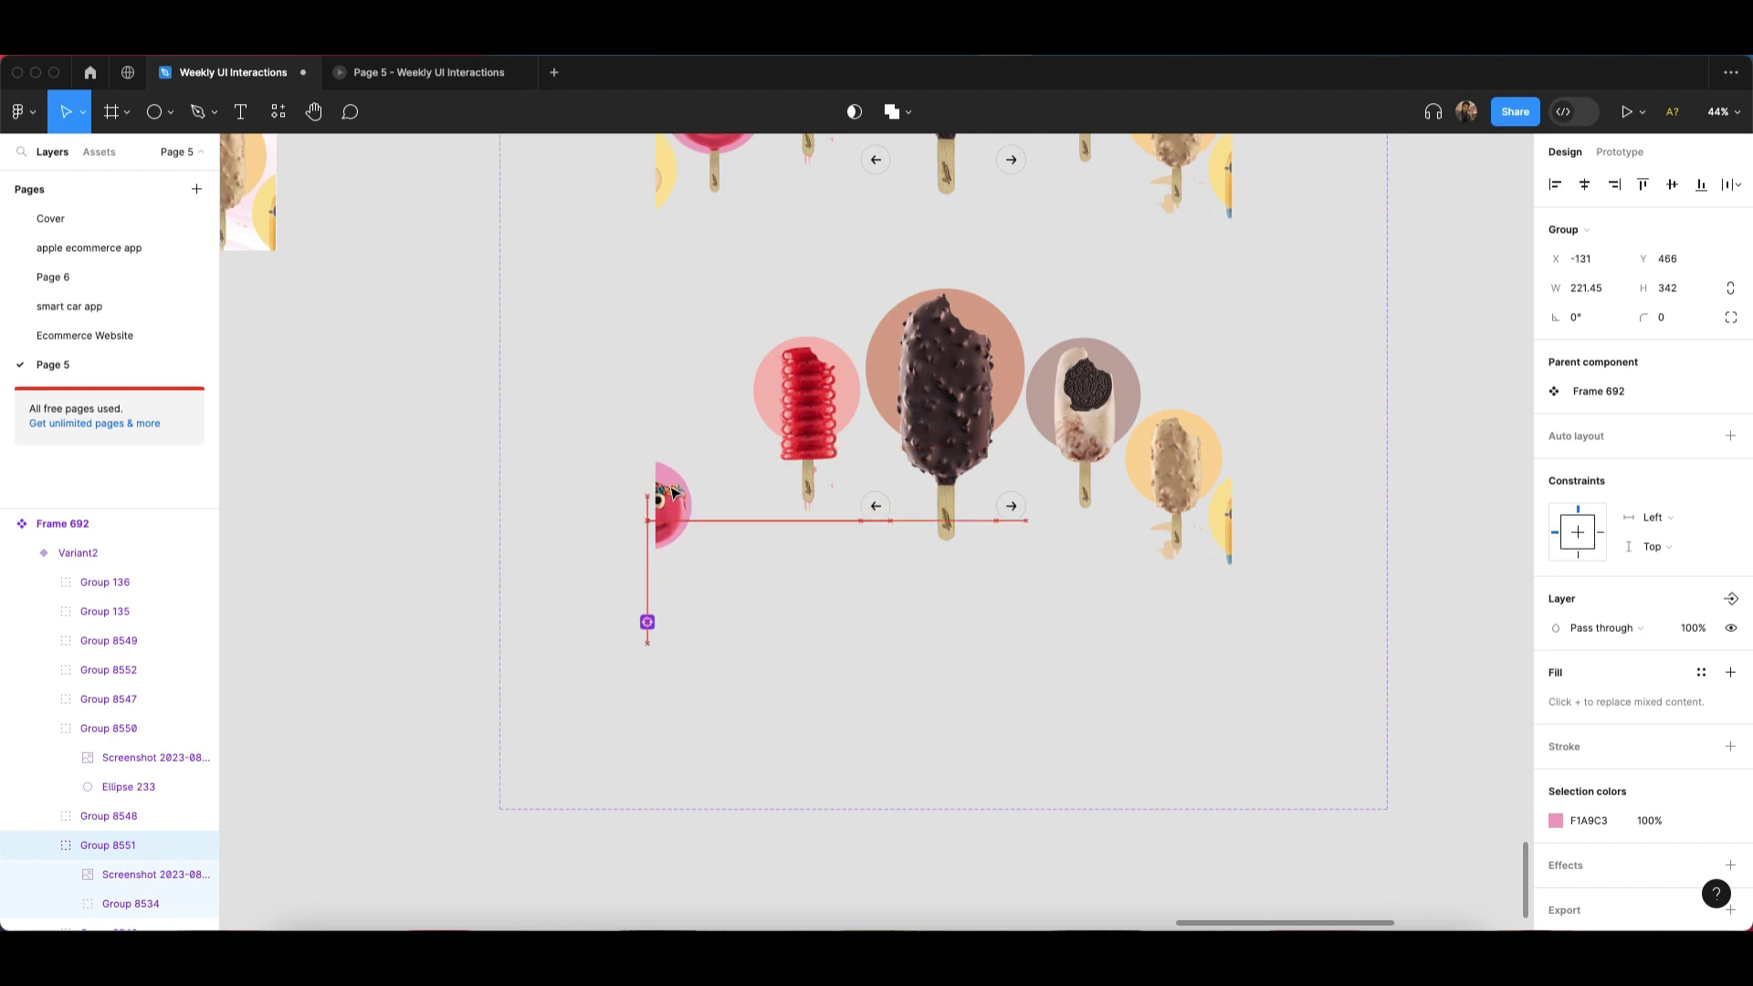
scroll(767, 517, "up", 2)
Shrink the second variant's red ice cream to about 239 × 399 and move it to about X 42, Y 331.
left_click(818, 474)
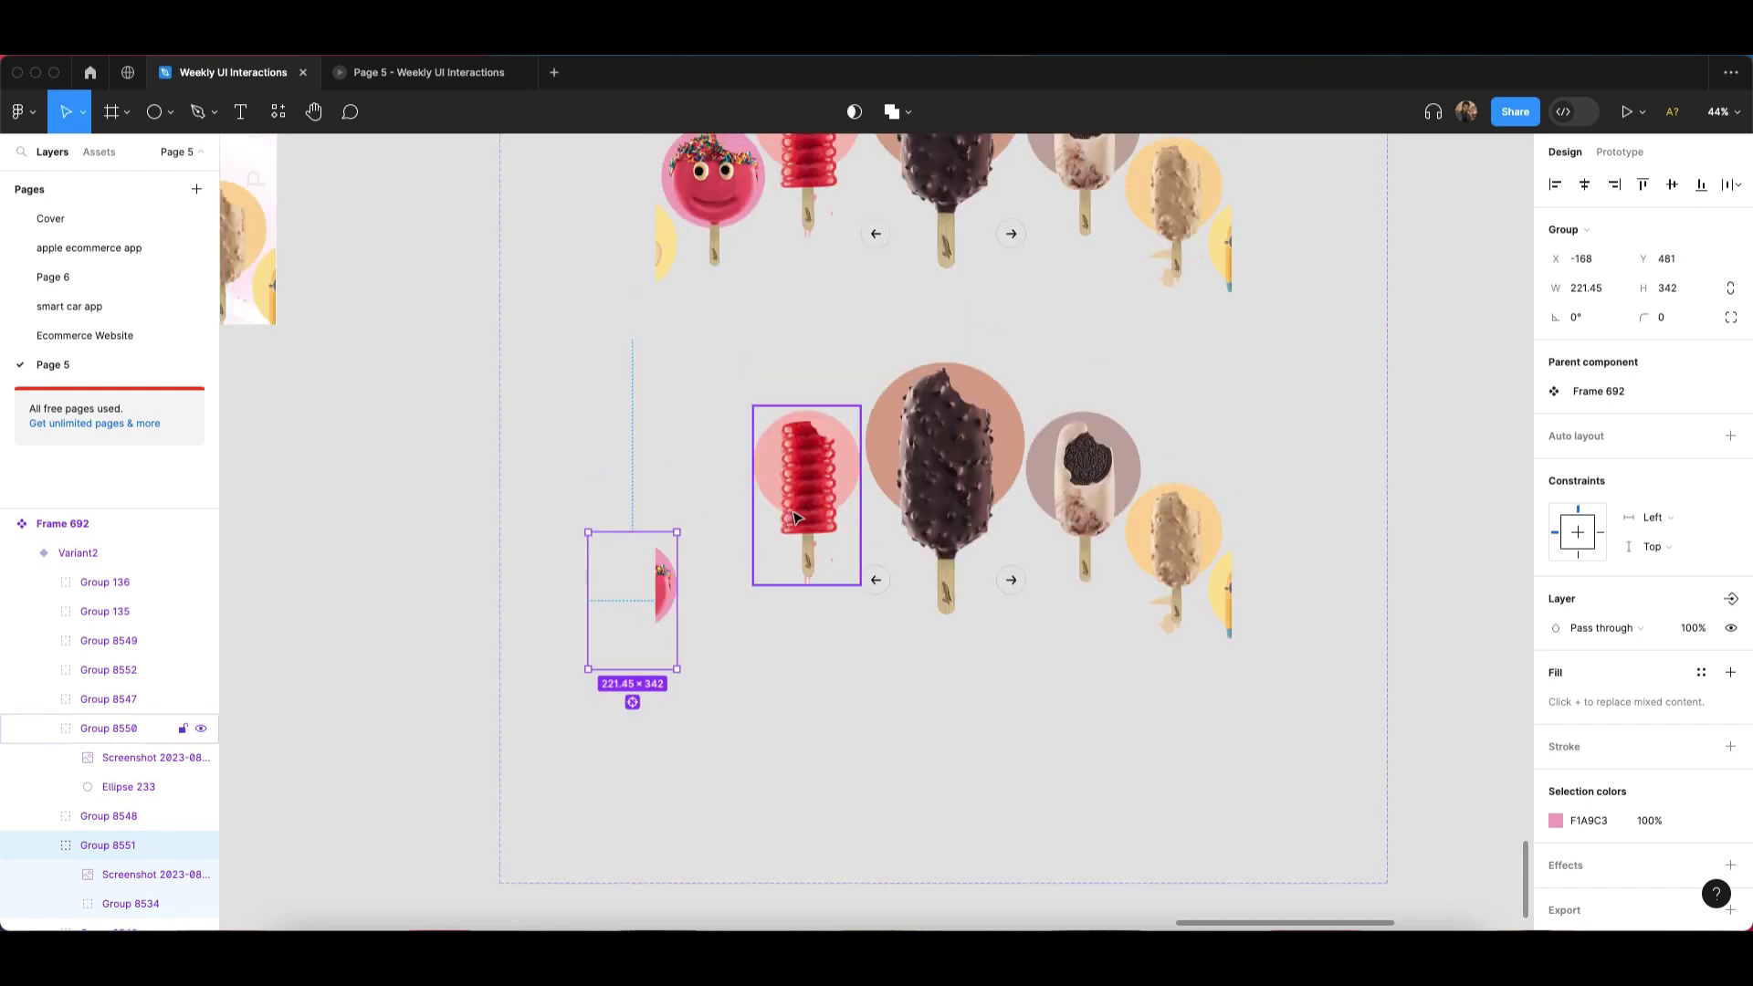
left_click_drag(860, 405, 837, 425)
left_click_drag(841, 496, 759, 544)
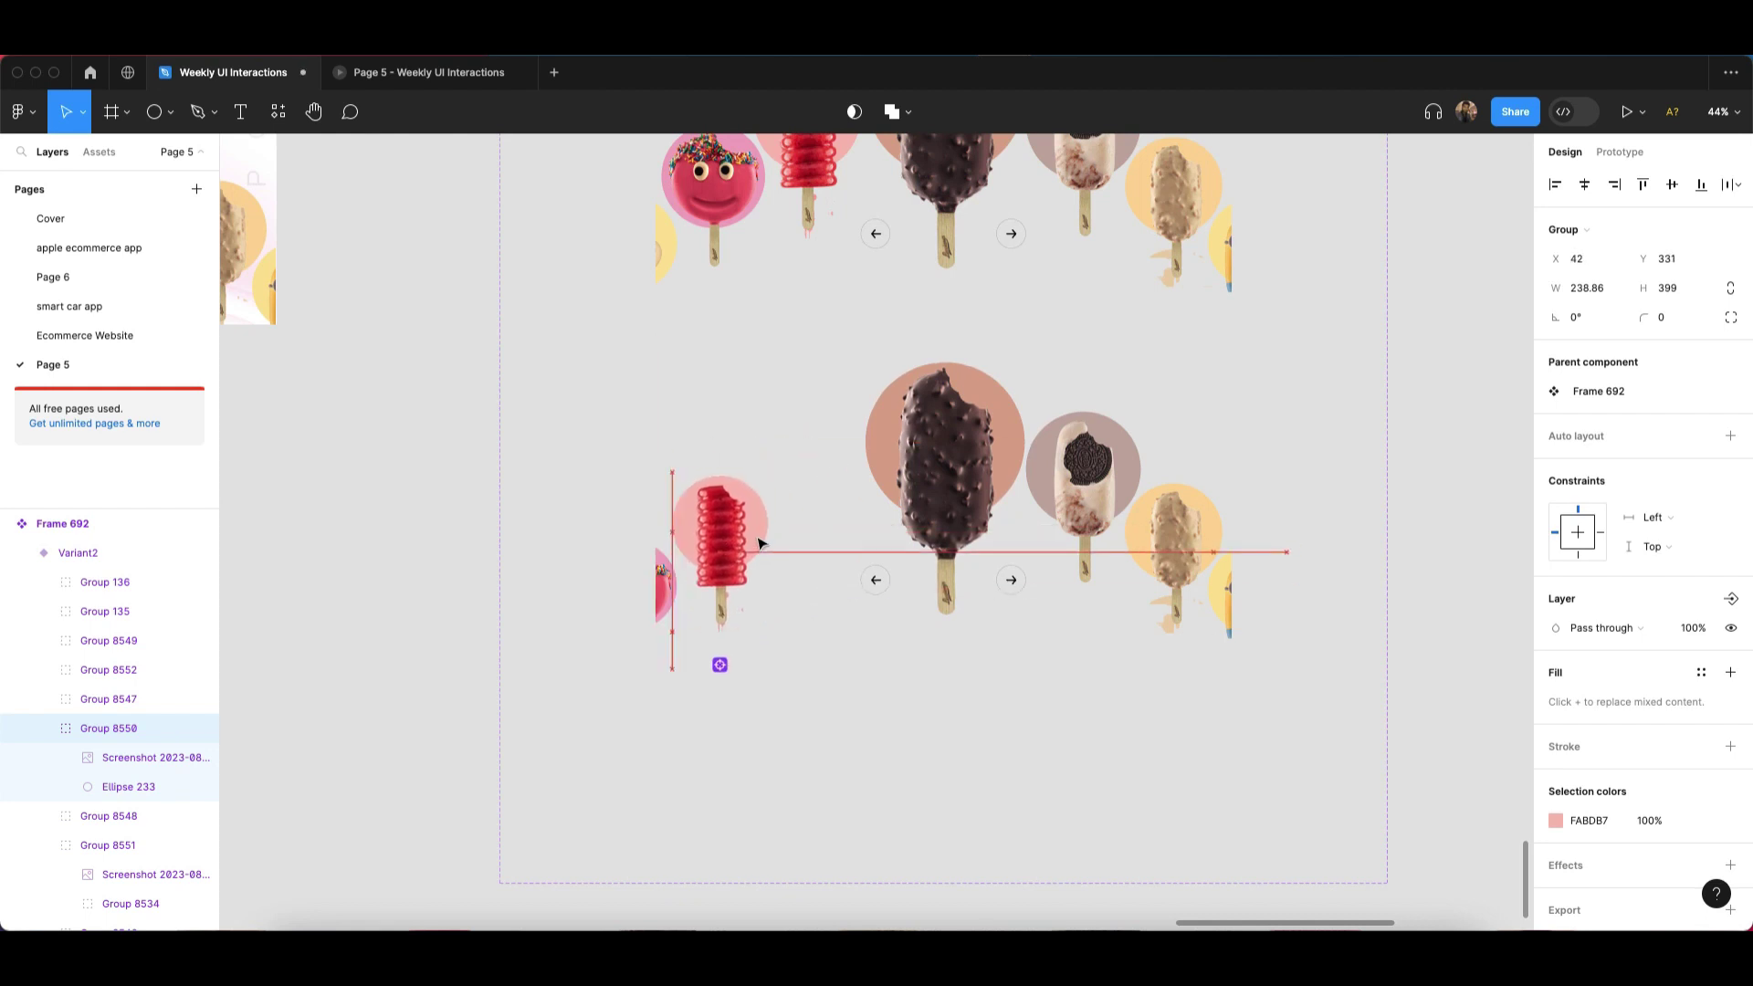
Shrink the second variant's chocolate bar to about 314 × 524 and compare it with the default variant's red bar.
left_click(949, 457)
left_click_drag(1026, 363, 963, 423)
scroll(802, 313, "up", 3)
double_click(819, 300)
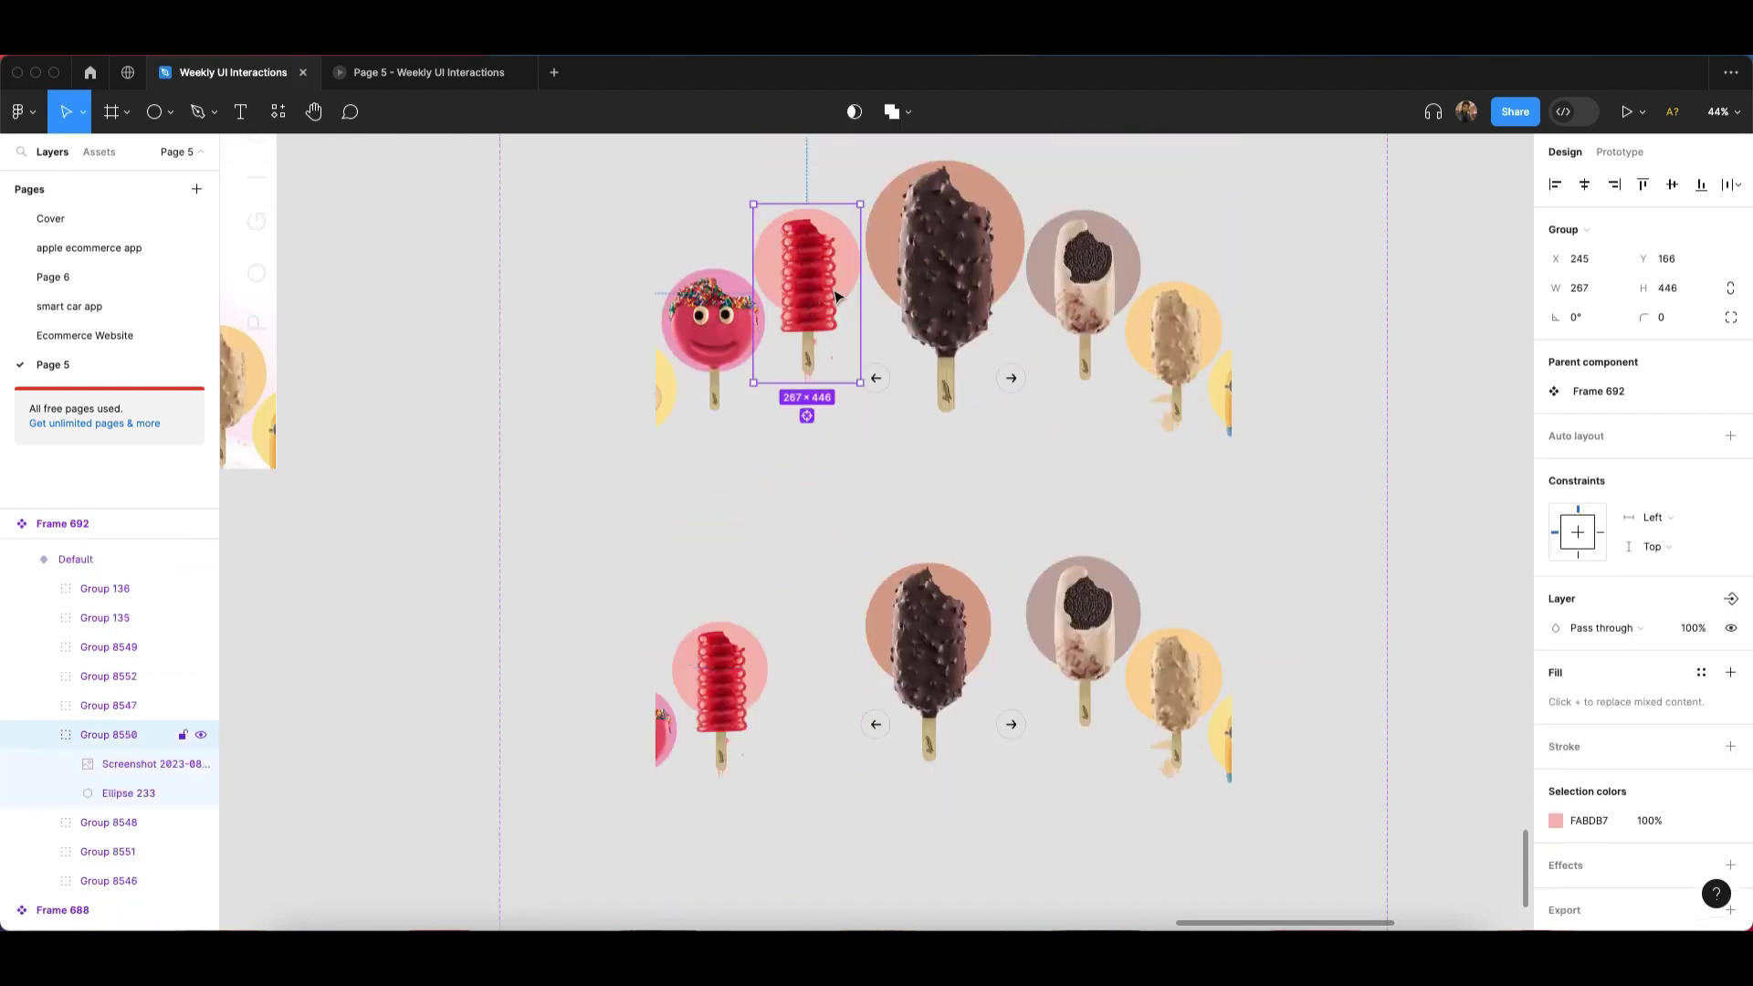
scroll(918, 512, "down", 1)
double_click(956, 587)
left_click(832, 229)
left_click(833, 229)
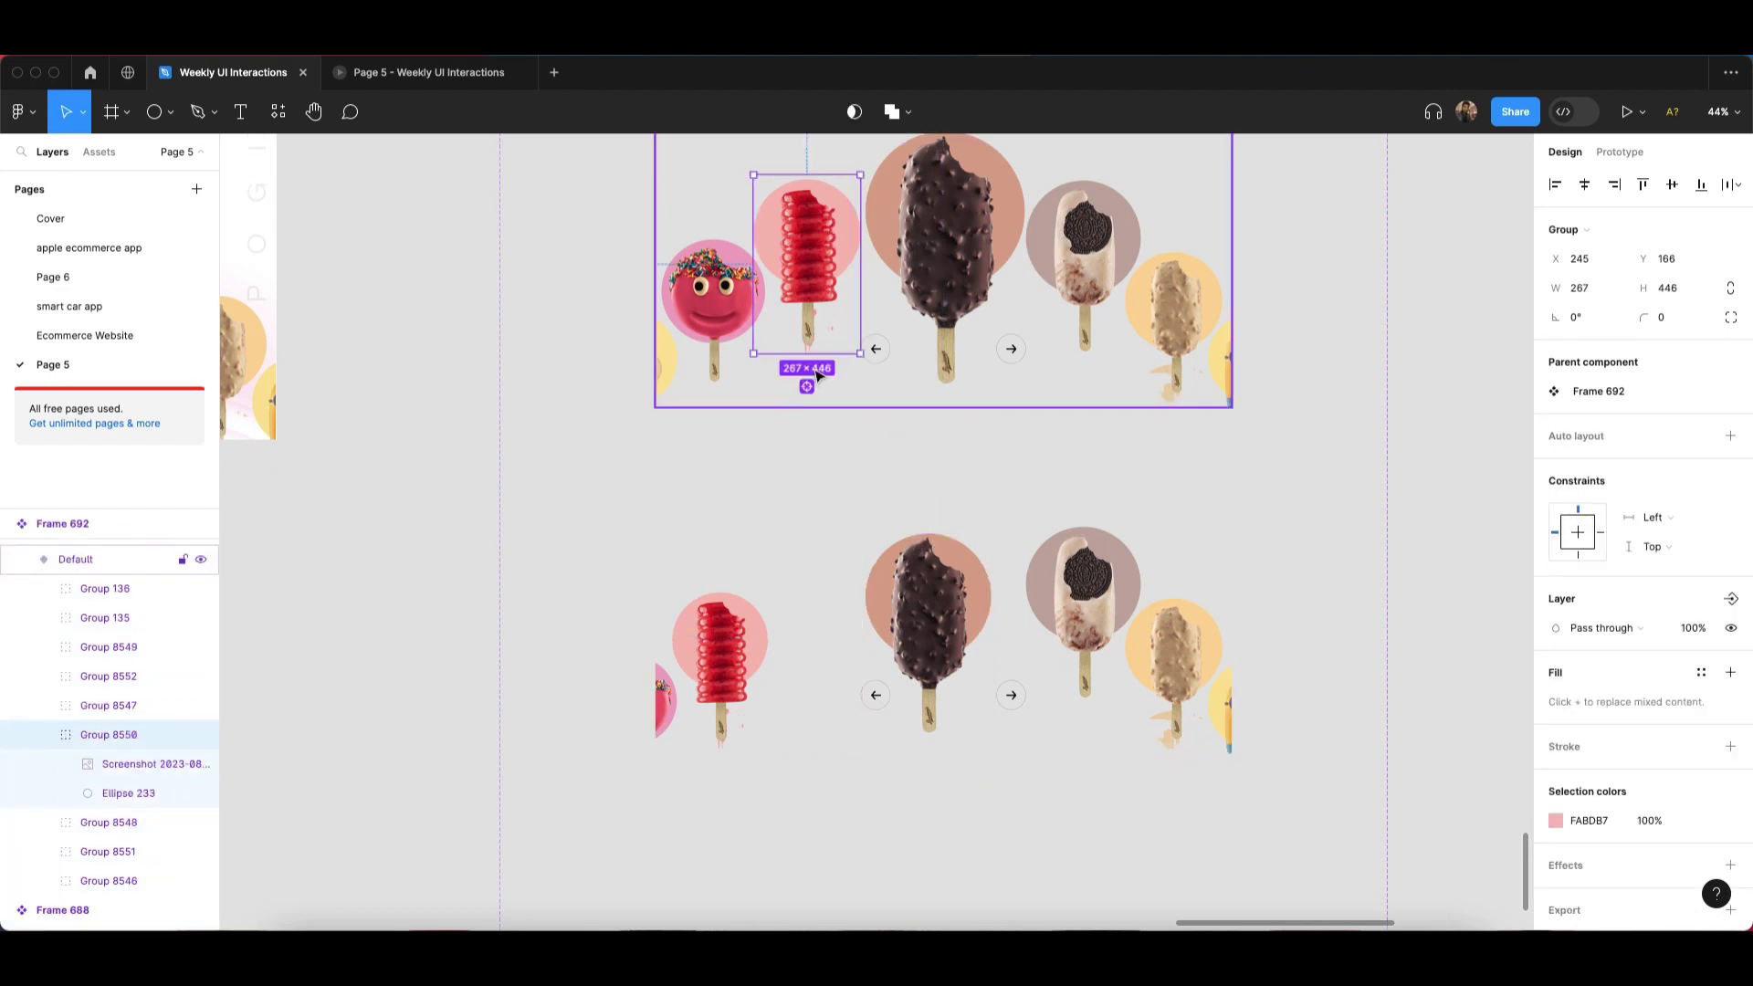
scroll(912, 549, "down", 4)
double_click(945, 432)
scroll(919, 519, "up", 3)
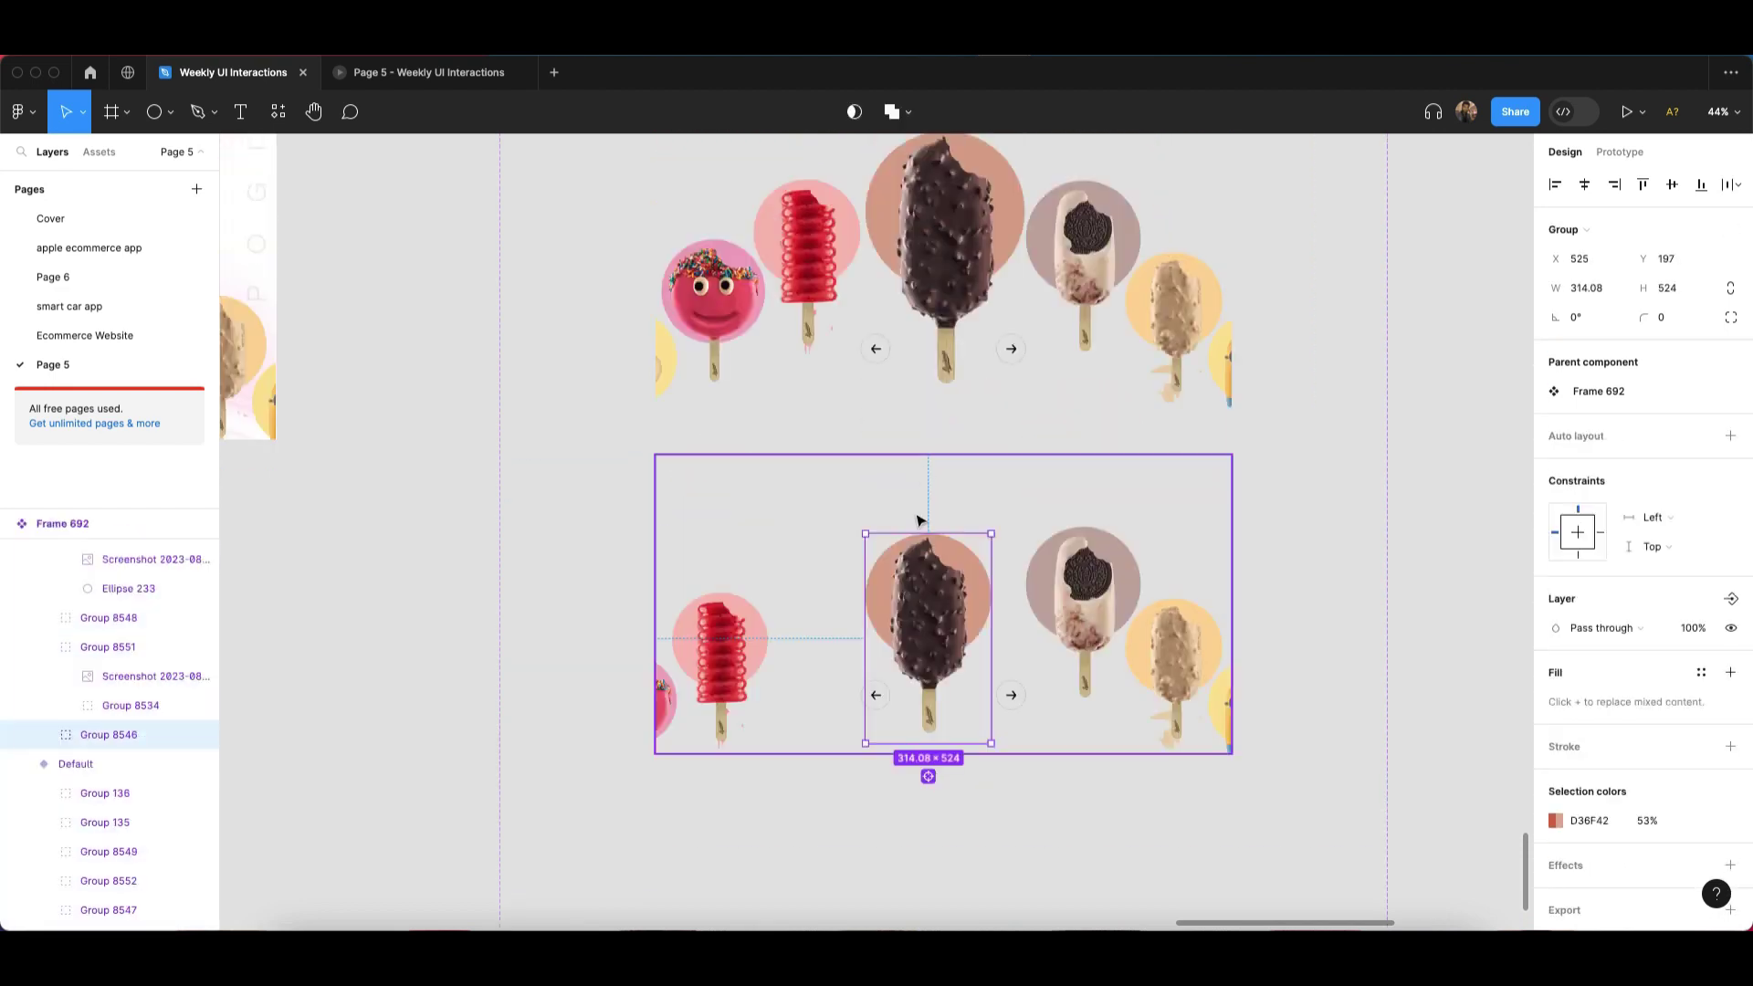
scroll(921, 676, "up", 2)
Move the chocolate bar beside the red one at X 268, Y 197 and shrink it to about 296 × 493.
left_click_drag(952, 622, 843, 621)
scroll(843, 622, "down", 2)
left_click_drag(881, 524, 881, 529)
left_click_drag(848, 602, 841, 611)
scroll(904, 584, "down", 1)
left_click(985, 544)
double_click(861, 509)
left_click_drag(876, 455, 866, 464)
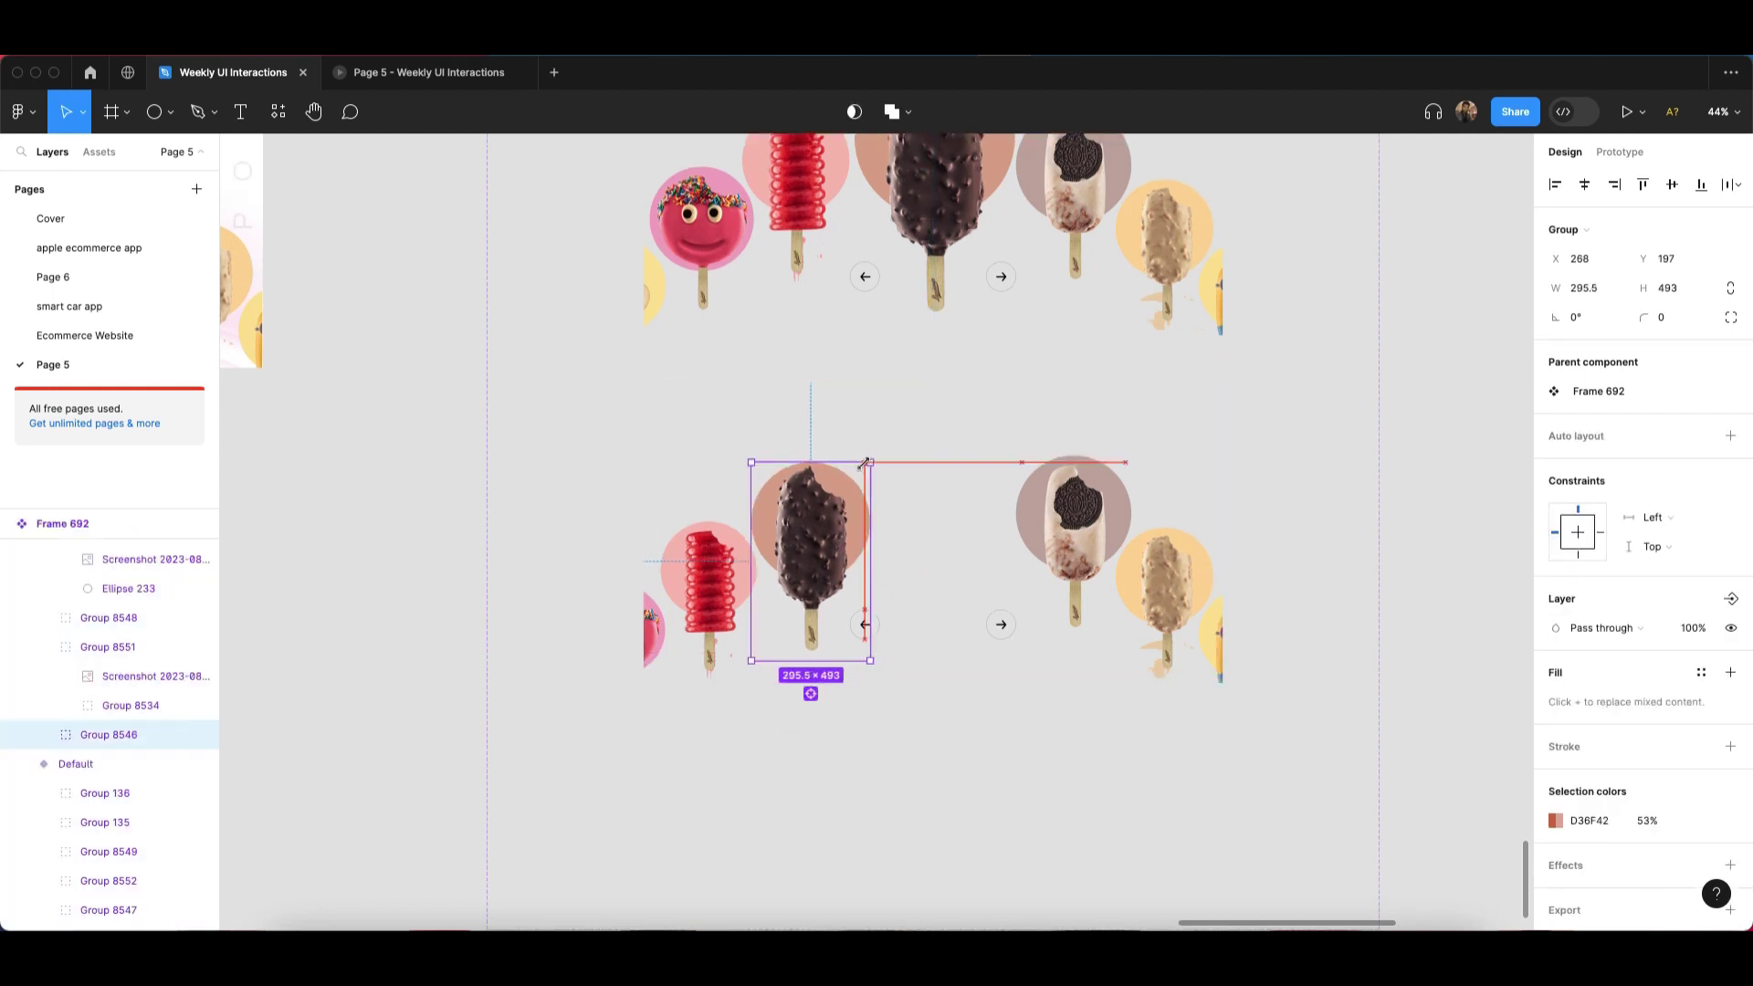
Shrink the chocolate bar further to about 275 × 458, keeping it at X 268, Y 197.
scroll(844, 532, "up", 1)
left_click(966, 521)
double_click(858, 526)
scroll(859, 508, "up", 3)
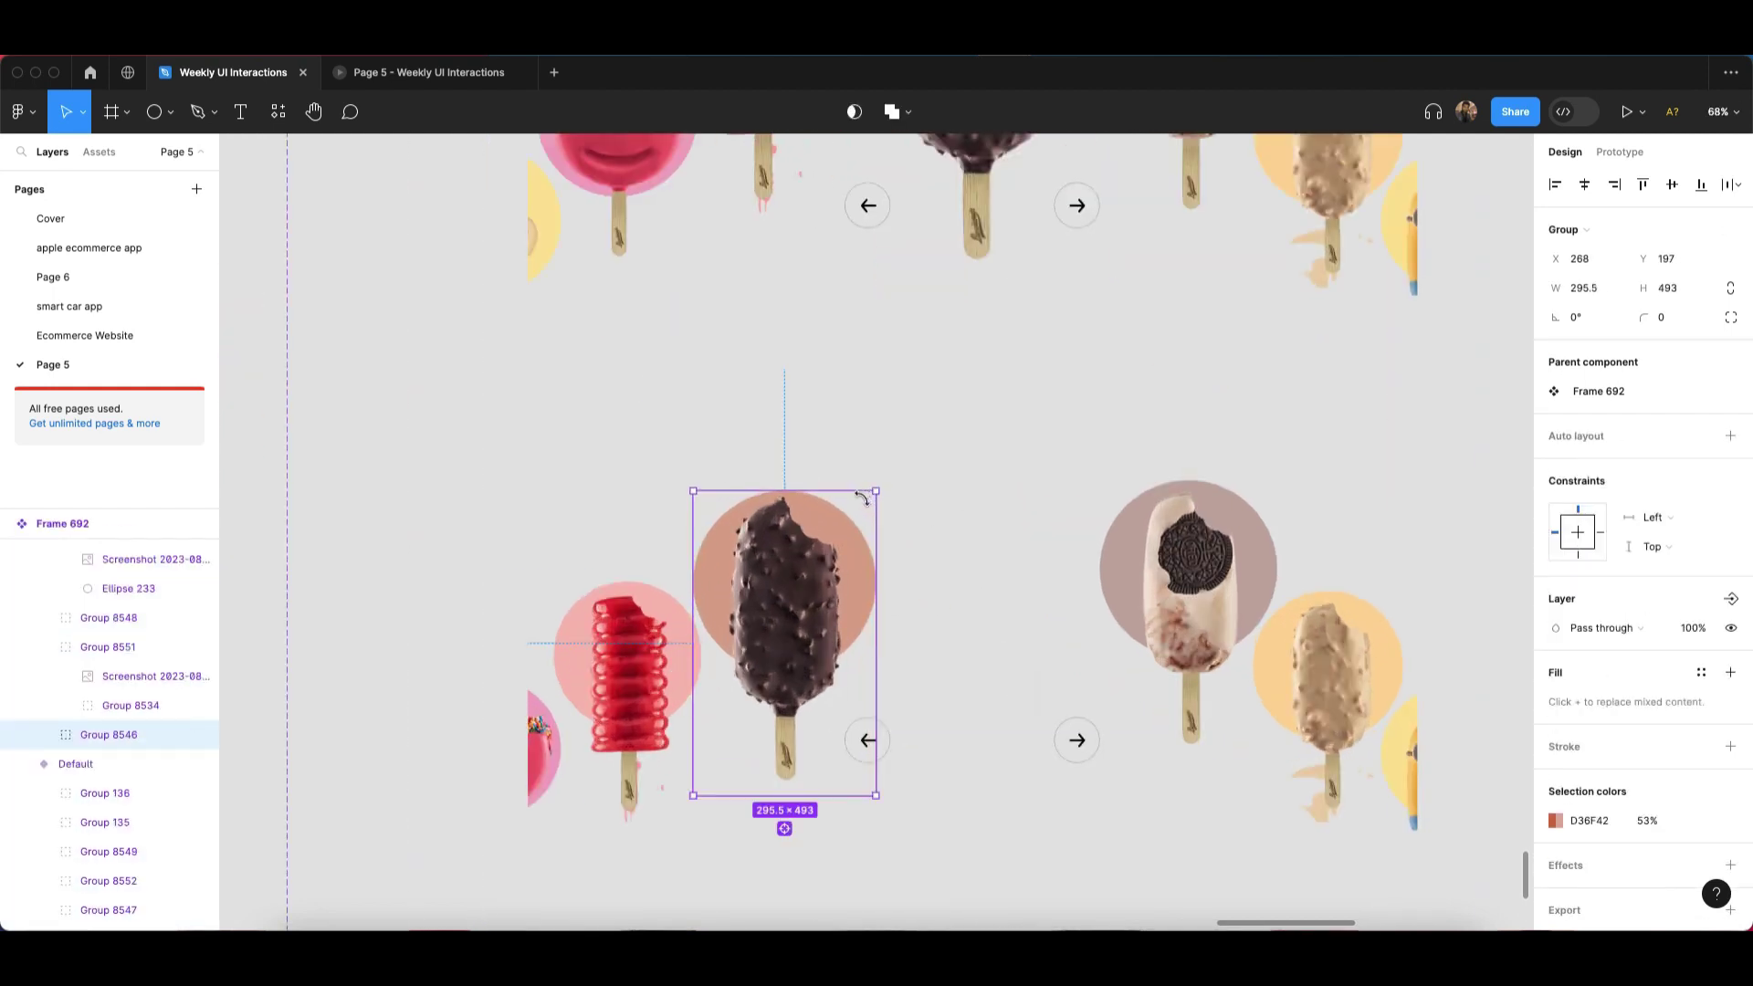
left_click_drag(872, 491, 853, 505)
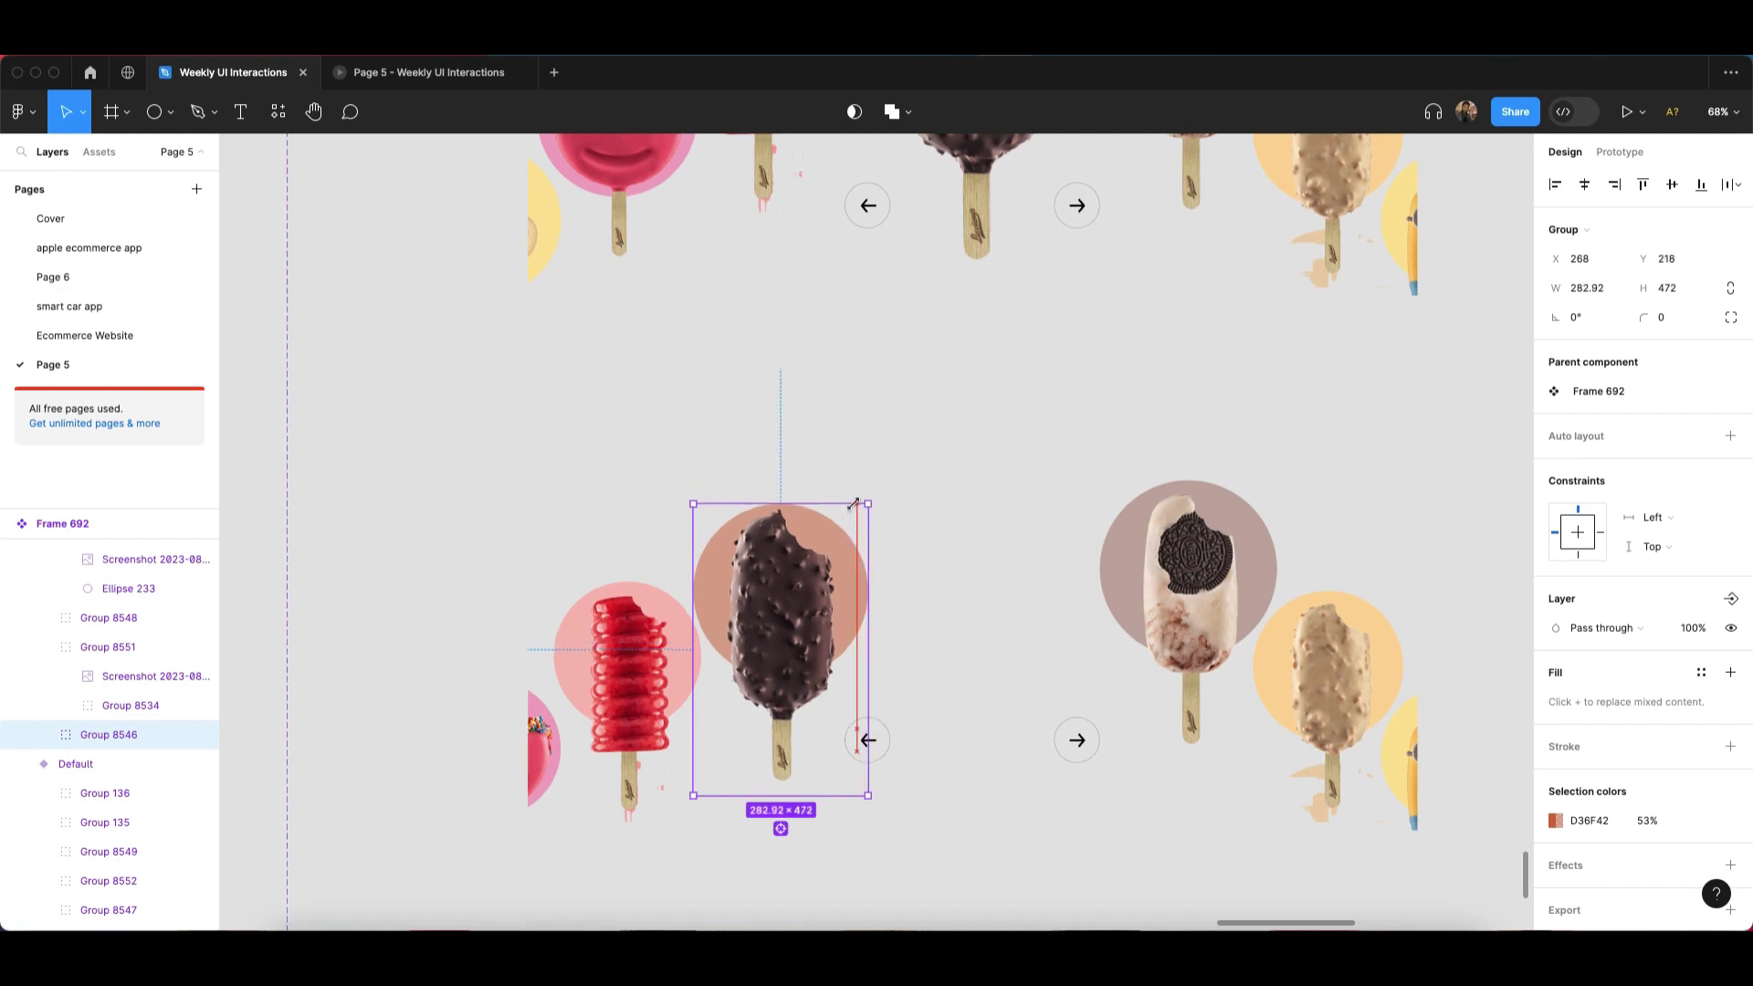
left_click_drag(797, 601, 797, 589)
scroll(793, 577, "down", 3)
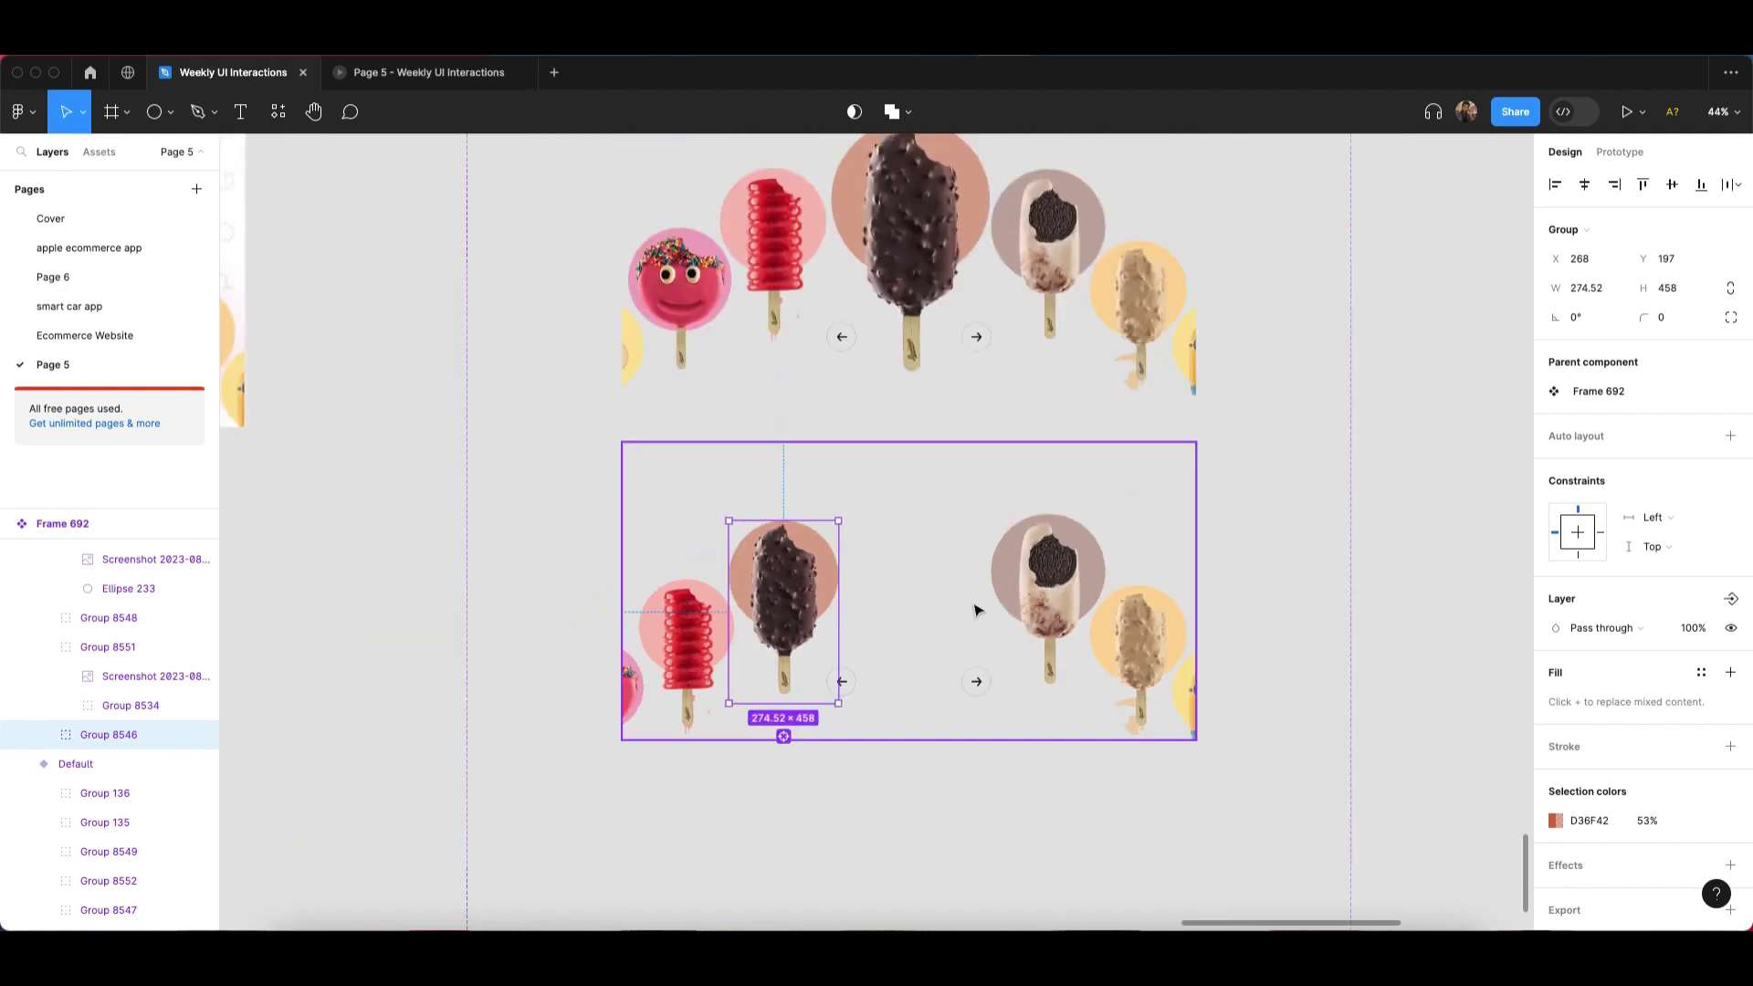
Enlarge the second variant's Oreo bar to about 476 × 718 and move it to X 539, Y 42.
left_click(1138, 494)
double_click(1006, 560)
scroll(998, 558, "up", 5)
left_click_drag(989, 527, 831, 527)
scroll(941, 545, "down", 5)
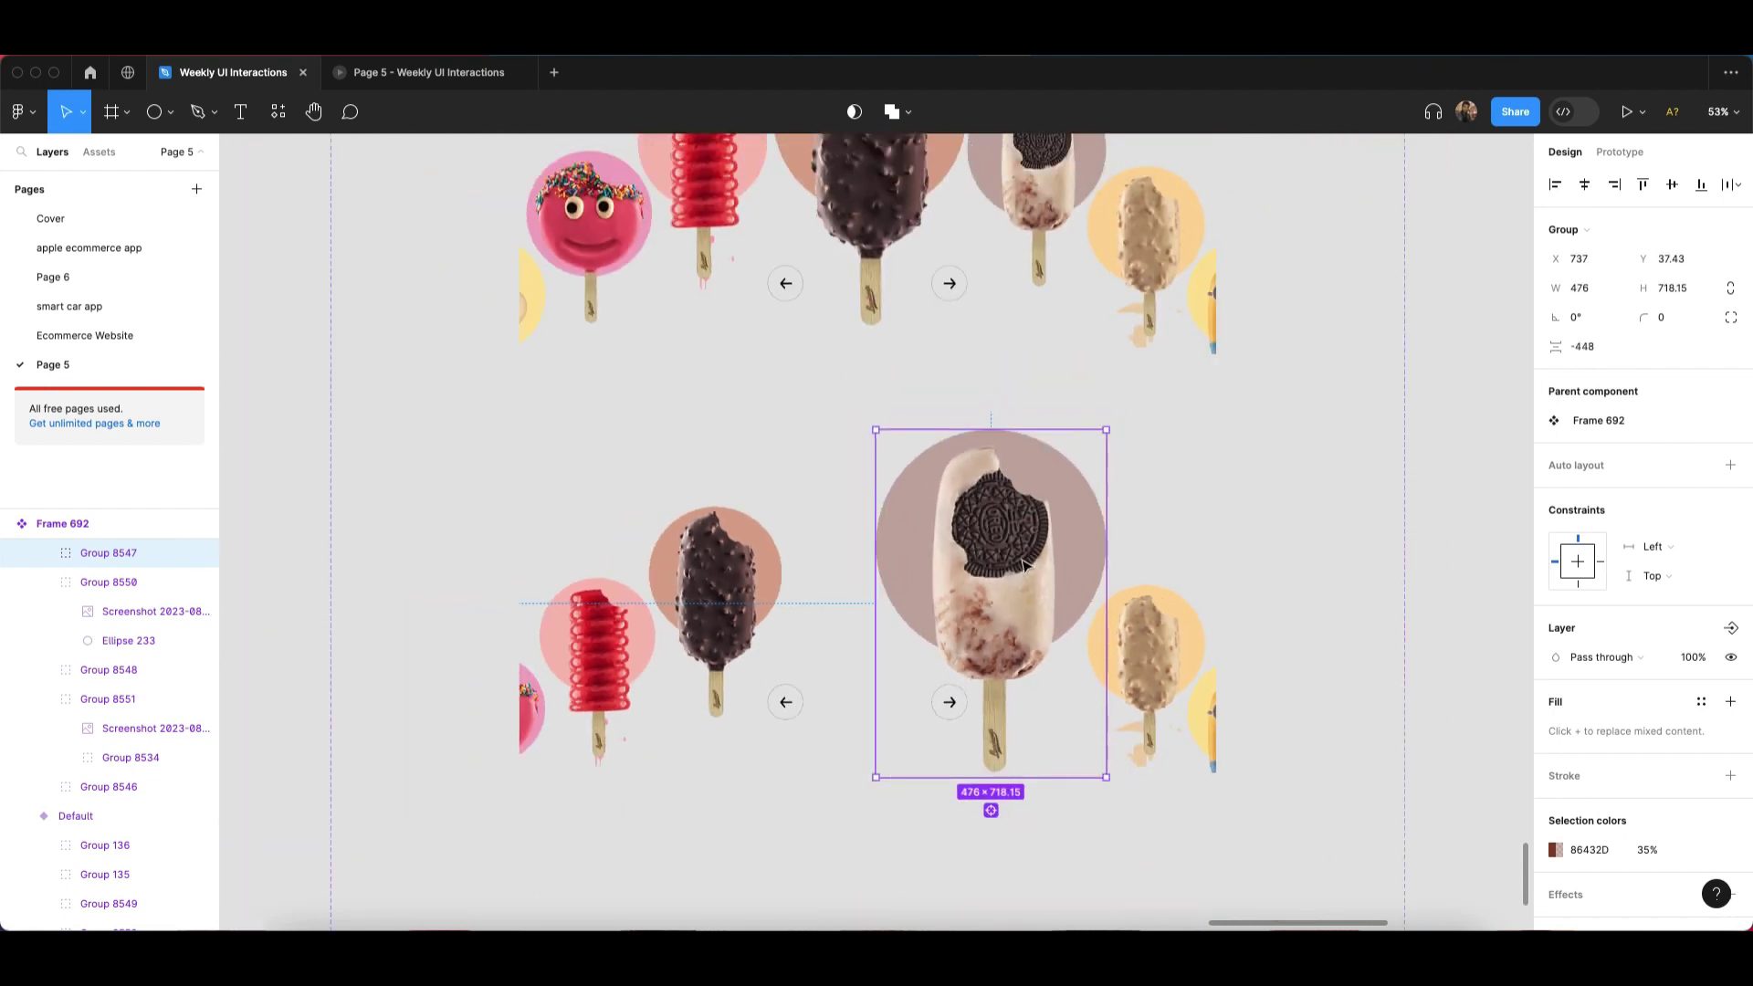
left_click_drag(1005, 595, 910, 593)
scroll(914, 592, "down", 3)
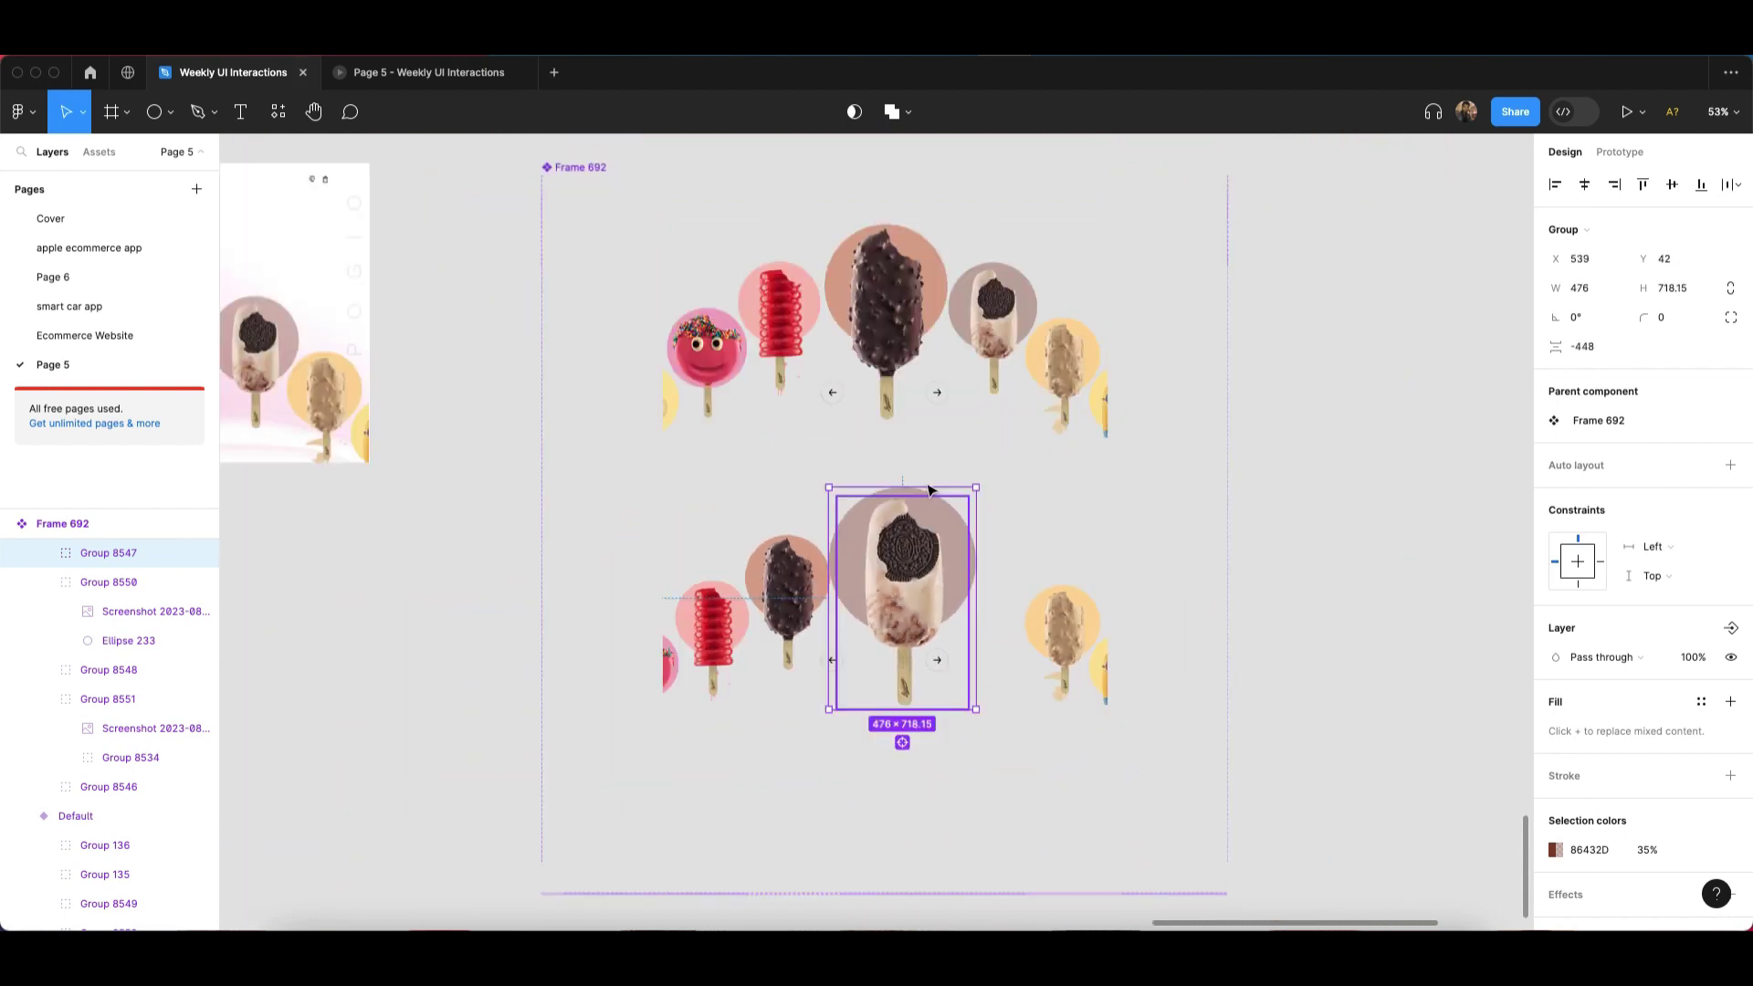
Shrink the second variant's Oreo bar and reposition it at the centre of the carousel.
scroll(869, 304, "up", 5)
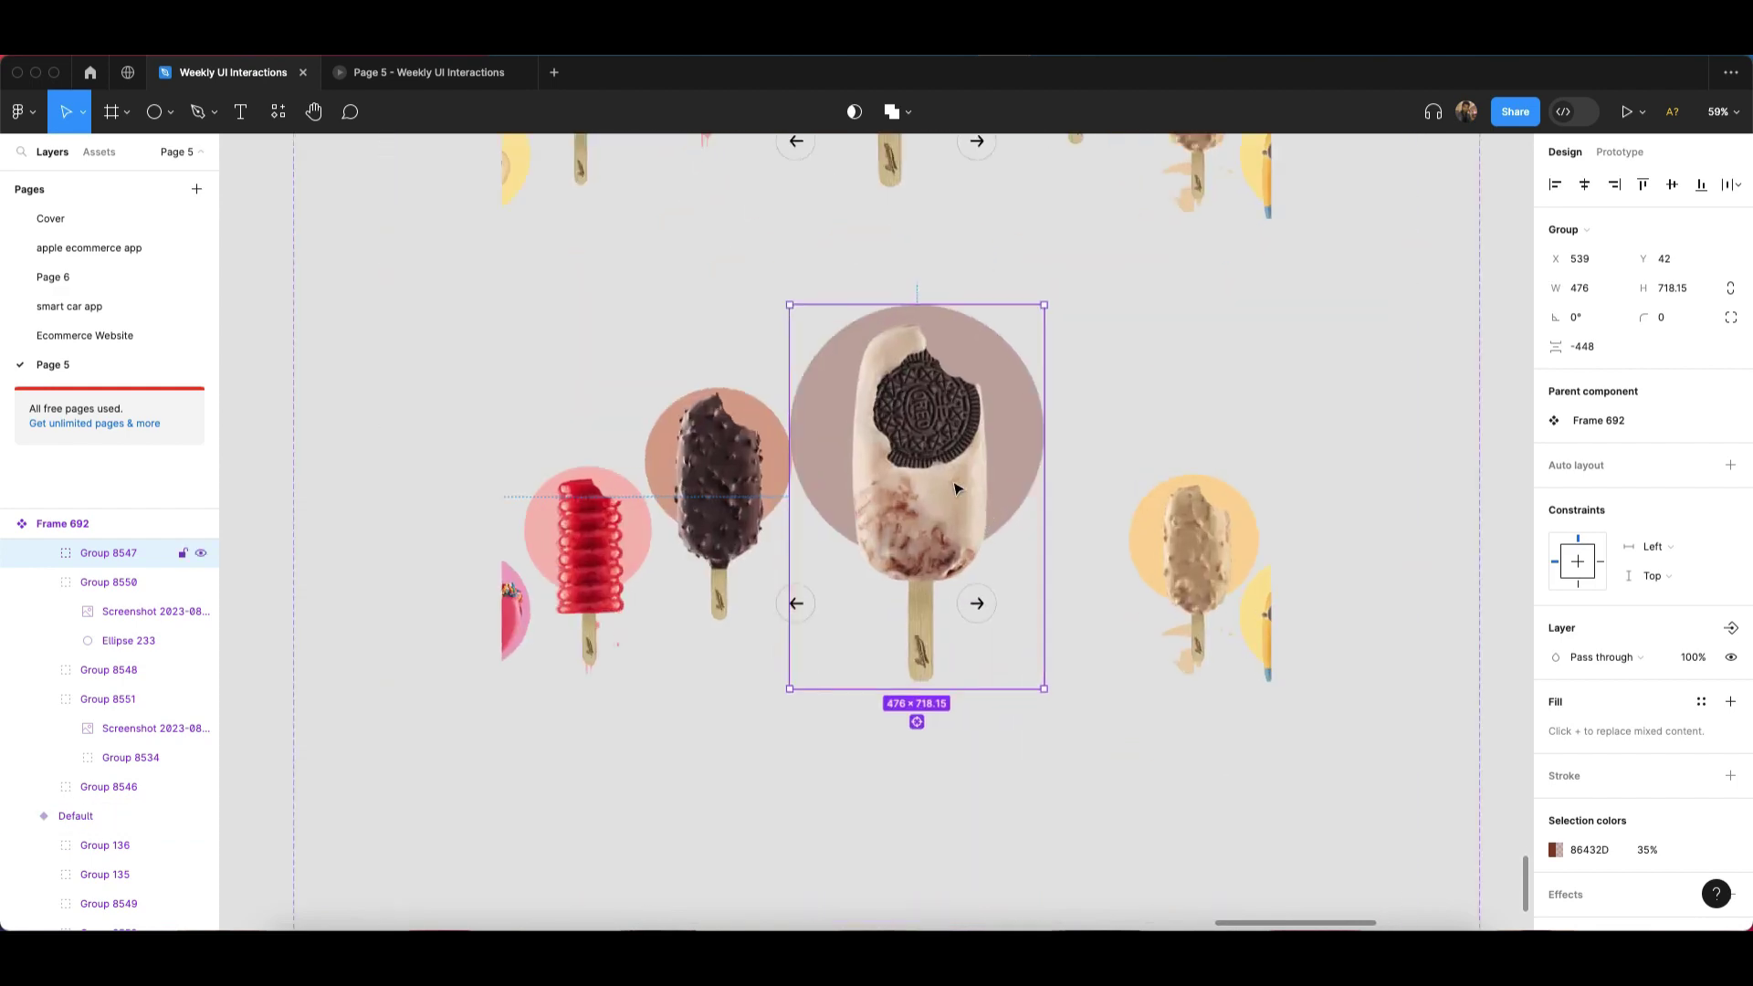
scroll(888, 456, "down", 3)
scroll(900, 438, "up", 1)
left_click_drag(915, 378, 914, 415)
mouse_move(899, 497)
left_mouse_down()
mouse_move(883, 482)
mouse_move(906, 454)
mouse_move(904, 488)
mouse_move(903, 468)
left_mouse_up()
scroll(884, 484, "down", 4)
Fine-tune the size of the central Oreo bar in the second variant.
double_click(884, 470)
scroll(887, 466, "up", 5)
double_click(904, 447)
scroll(906, 447, "up", 3)
double_click(900, 466)
scroll(898, 462, "down", 1)
scroll(890, 438, "down", 2)
left_click_drag(784, 774, 764, 787)
scroll(890, 624, "down", 2)
left_click(983, 877)
Nudge the second variant's pink, red and chocolate ice creams slightly down and away from the Oreo bar.
scroll(897, 559, "up", 3)
double_click(895, 553)
left_click(367, 773)
double_click(367, 773)
left_click_drag(367, 773, 360, 787)
left_click_drag(464, 685, 449, 705)
left_click_drag(686, 531, 677, 543)
scroll(653, 595, "down", 3)
left_click(339, 420)
Enlarge the second variant's tan nut-coated bar to about 287 × 442 and move it up beside the Oreo bar.
scroll(1023, 603, "up", 3)
double_click(1078, 667)
left_click_drag(1014, 589, 983, 570)
scroll(950, 411, "up", 3)
double_click(947, 306)
scroll(986, 511, "down", 2)
double_click(1059, 703)
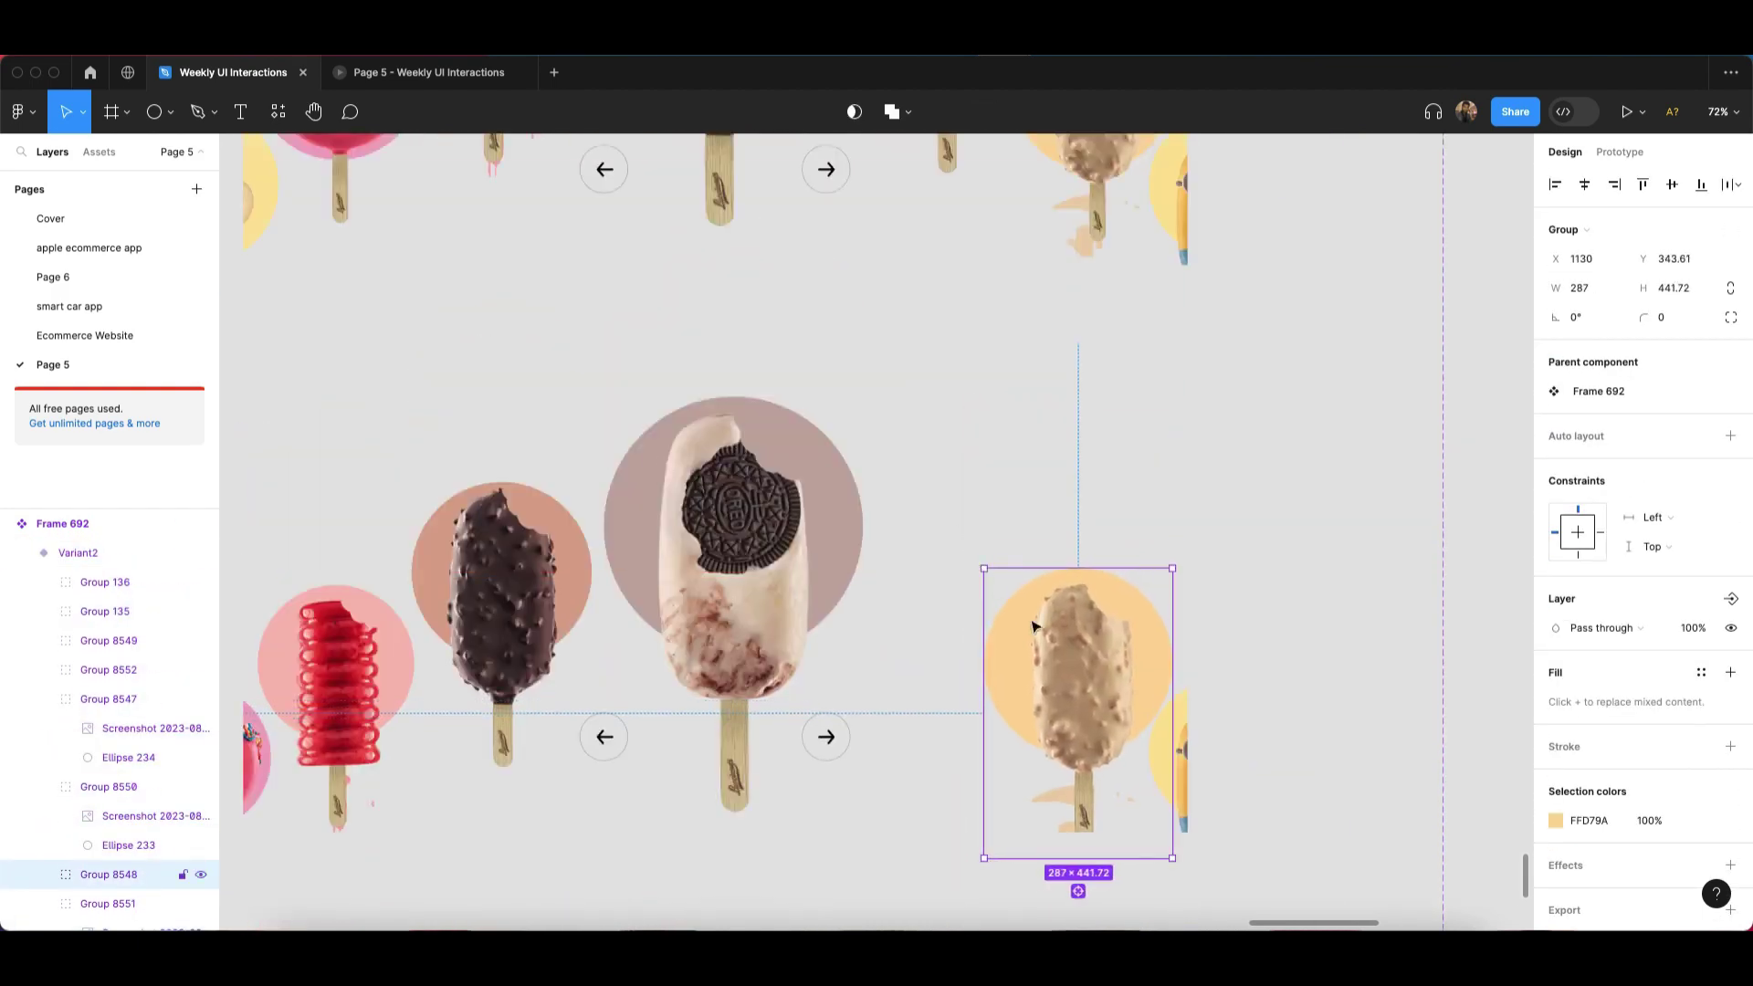
left_click_drag(1032, 626, 918, 541)
scroll(987, 630, "down", 2)
Bring the yellow minion bar into the second variant at X 1227, Y 372 and size it to about 244 × 411.
left_click(1174, 771)
double_click(1141, 744)
left_click_drag(1120, 675, 1085, 618)
left_click_drag(1126, 694, 1083, 675)
scroll(1083, 630, "down", 3)
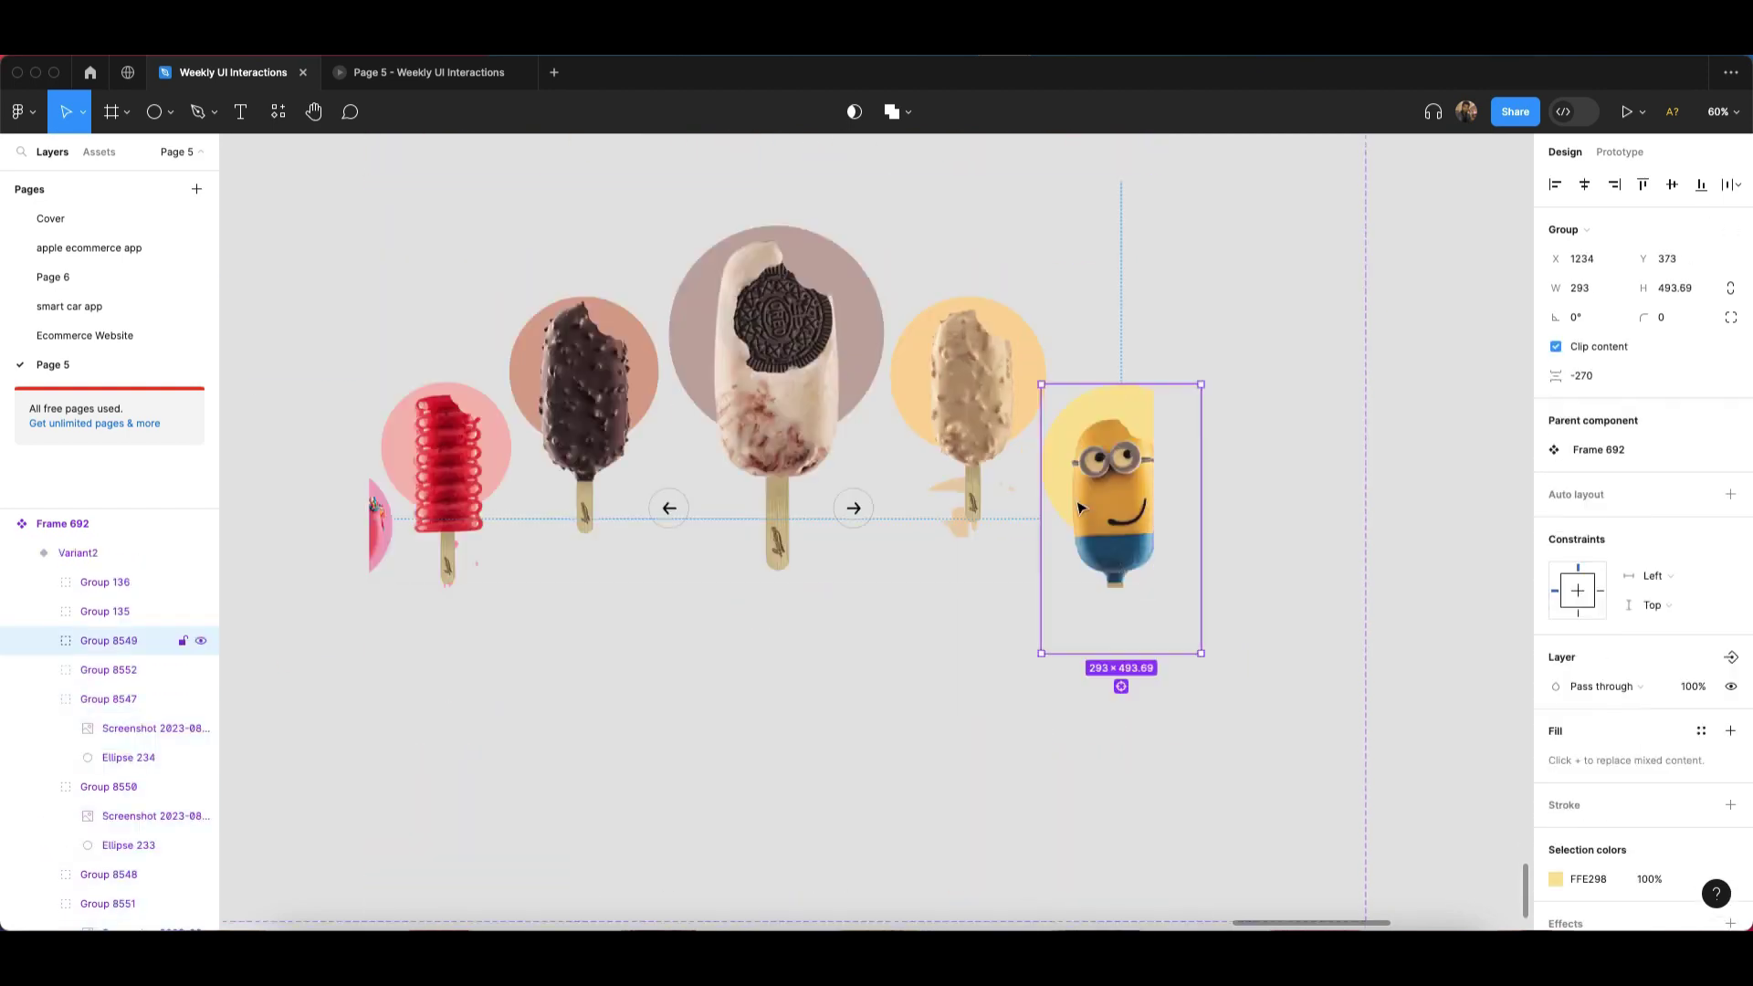
scroll(1081, 508, "up", 3)
left_click_drag(1037, 531, 1067, 578)
left_click_drag(1096, 744, 1068, 699)
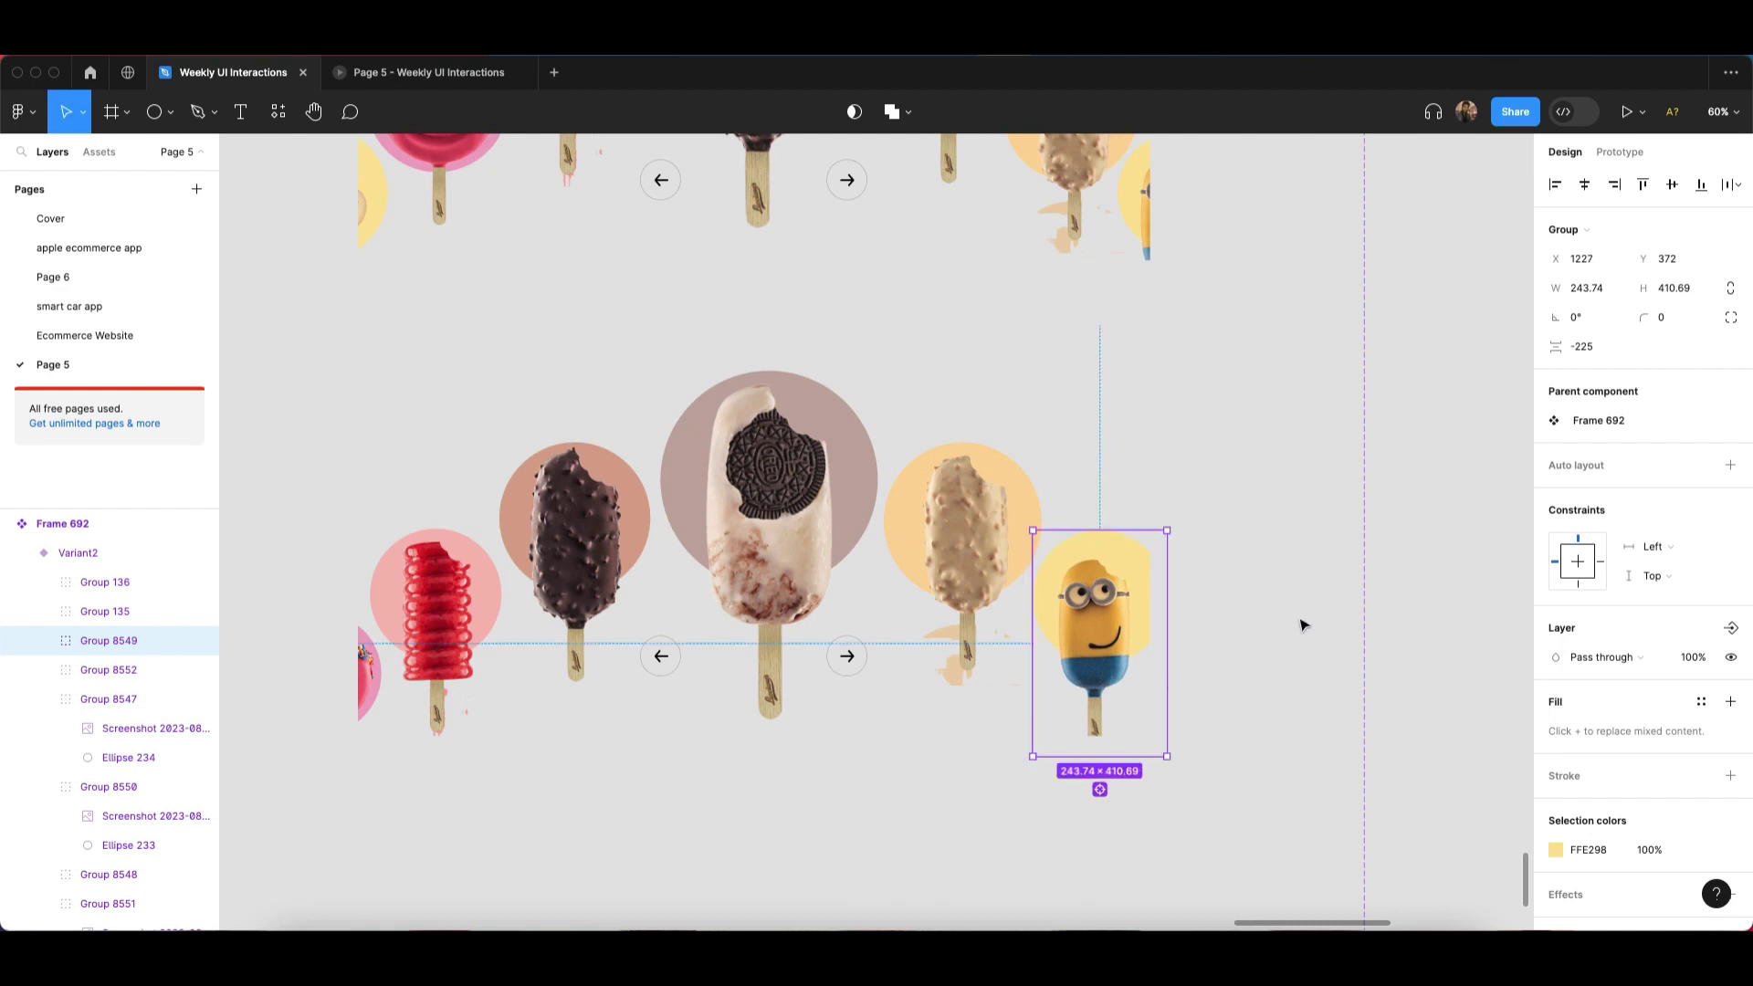
left_click(1363, 559)
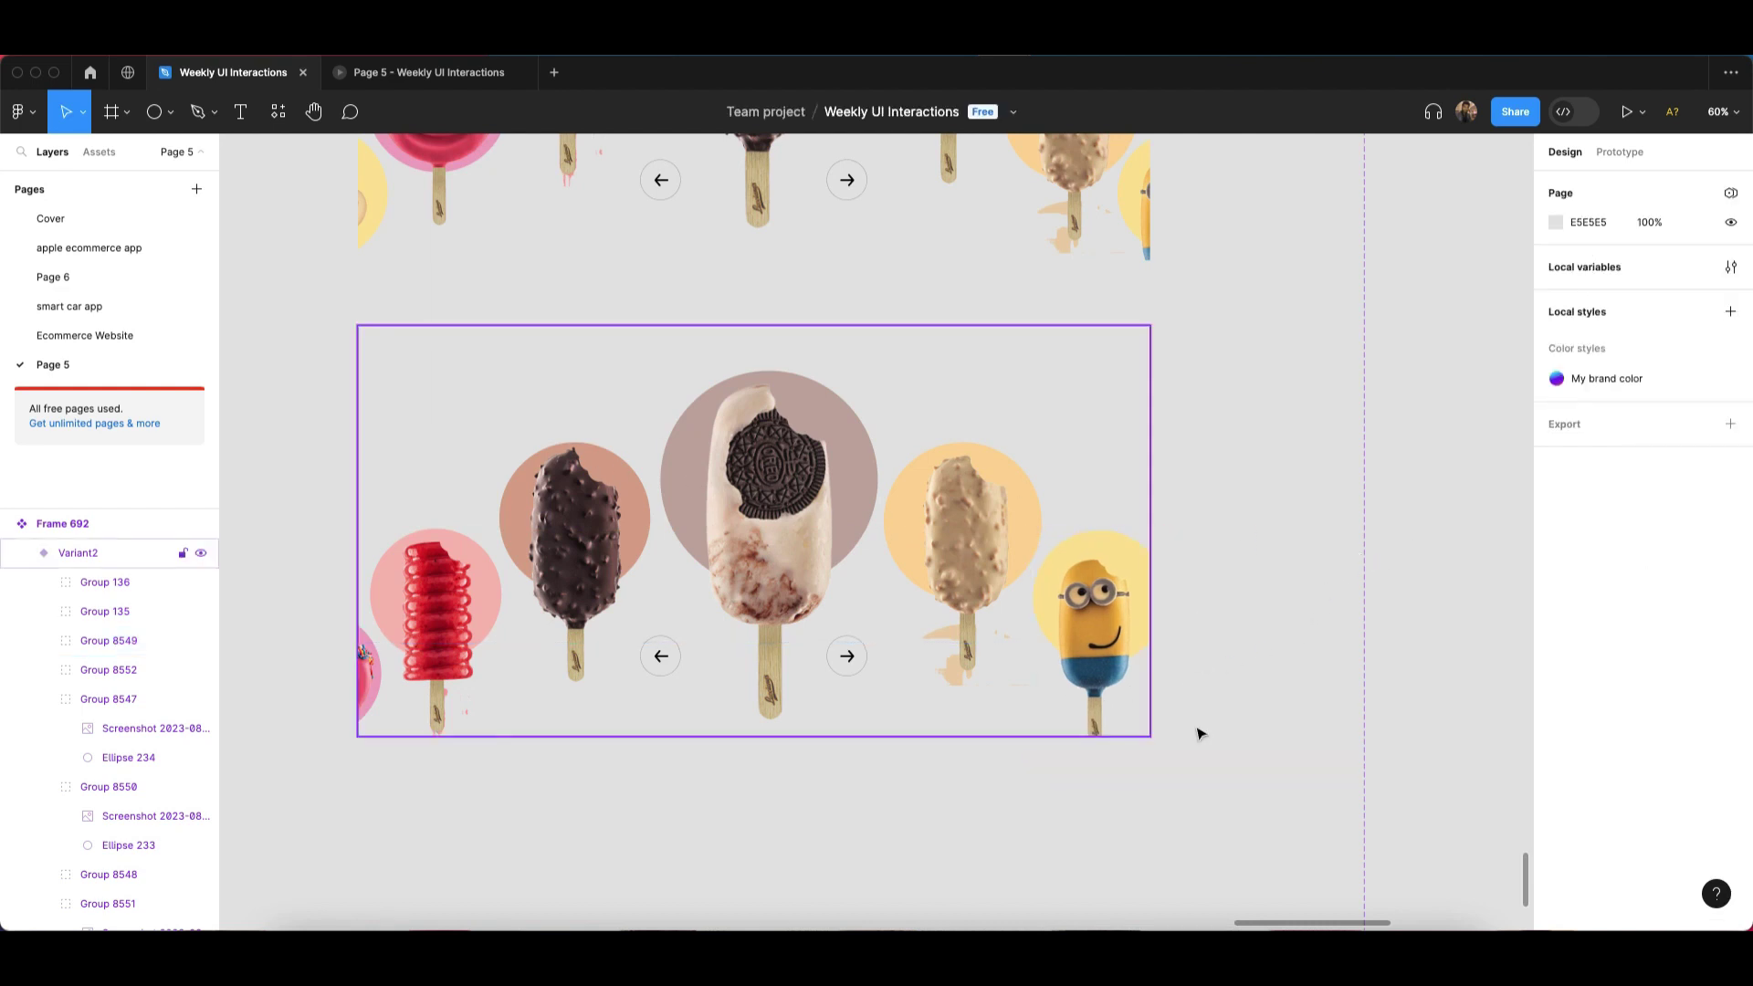
Align the second variant's central Oreo bar with the first variant's central chocolate bar along their left edges, at X 525.
scroll(871, 613, "up", 2)
scroll(807, 758, "left", 2)
double_click(727, 741)
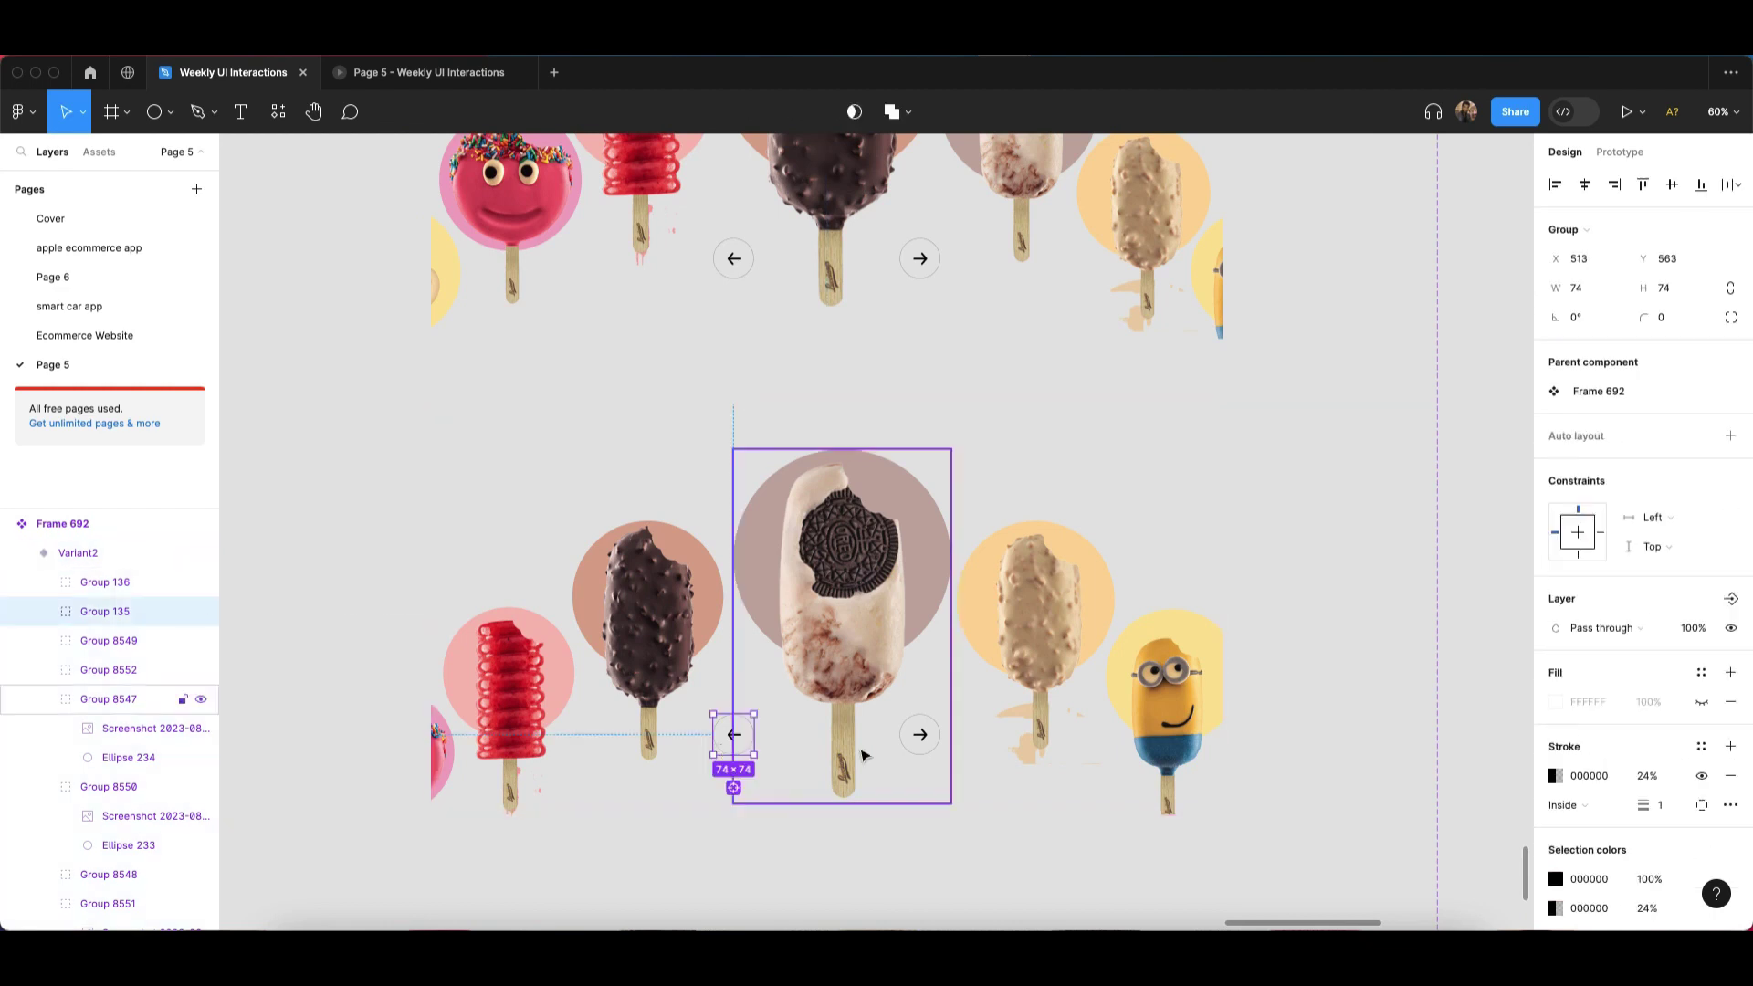
left_click(851, 627)
scroll(852, 630, "up", 5)
double_click(836, 426, "shift")
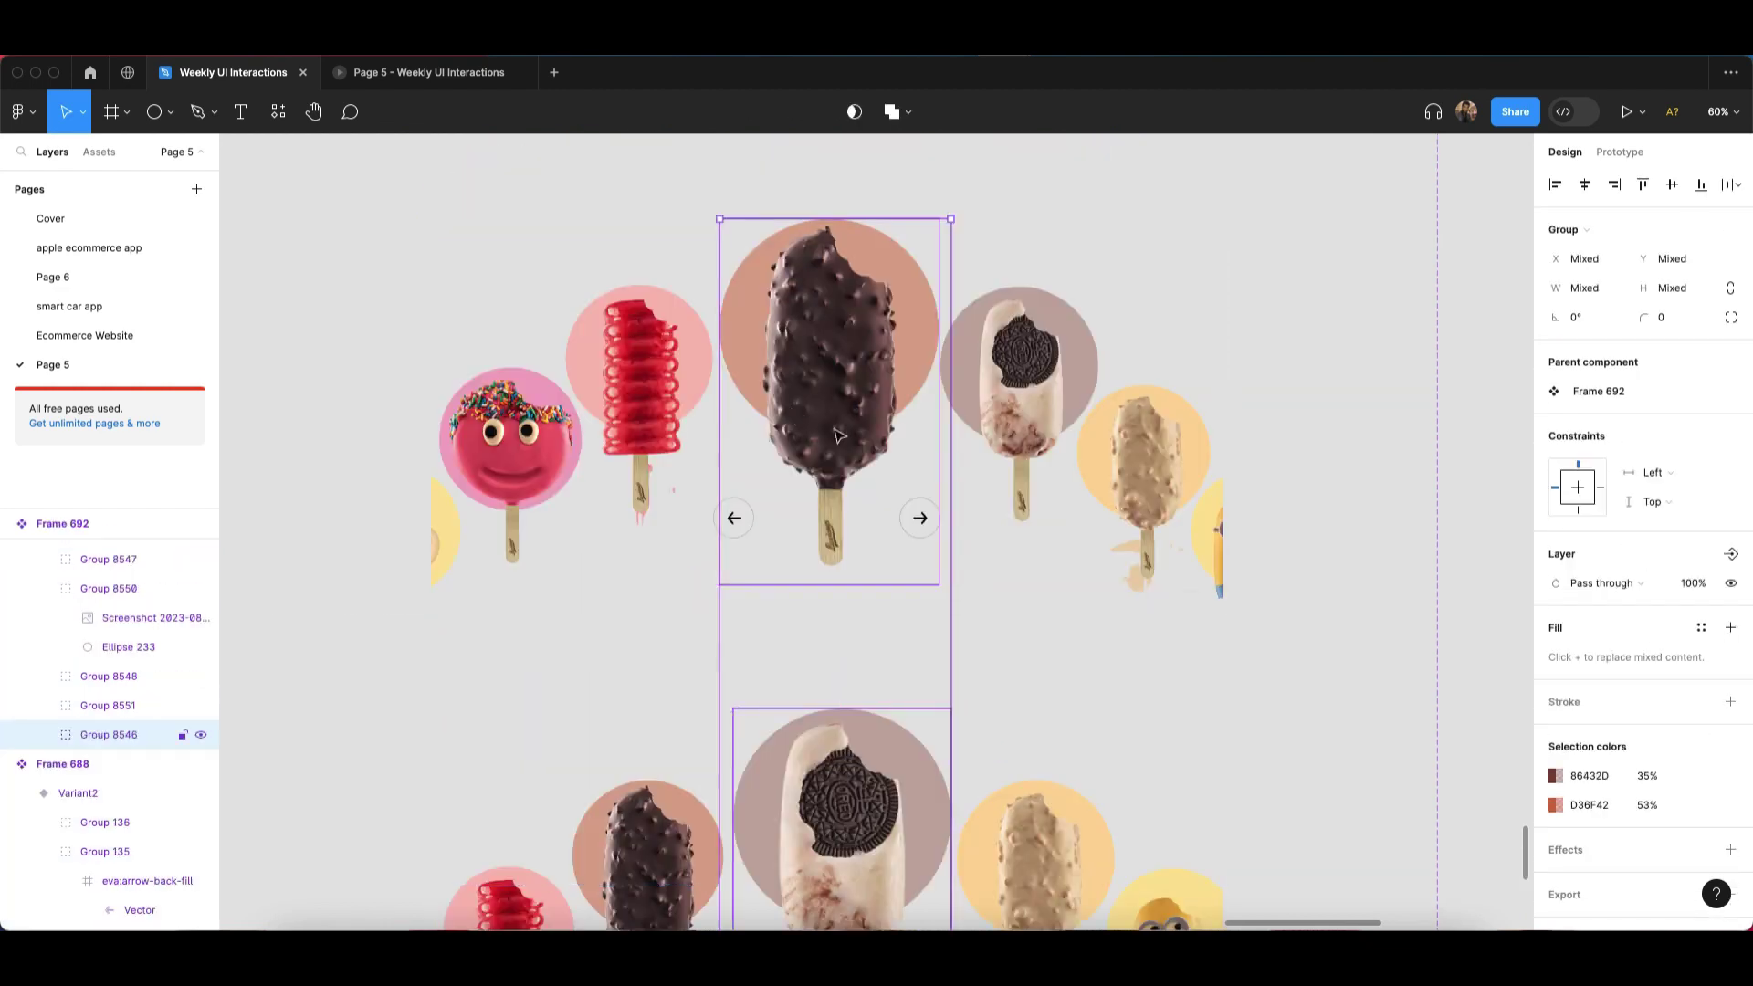
scroll(838, 429, "down", 3)
left_click(1575, 187)
scroll(867, 643, "down", 1)
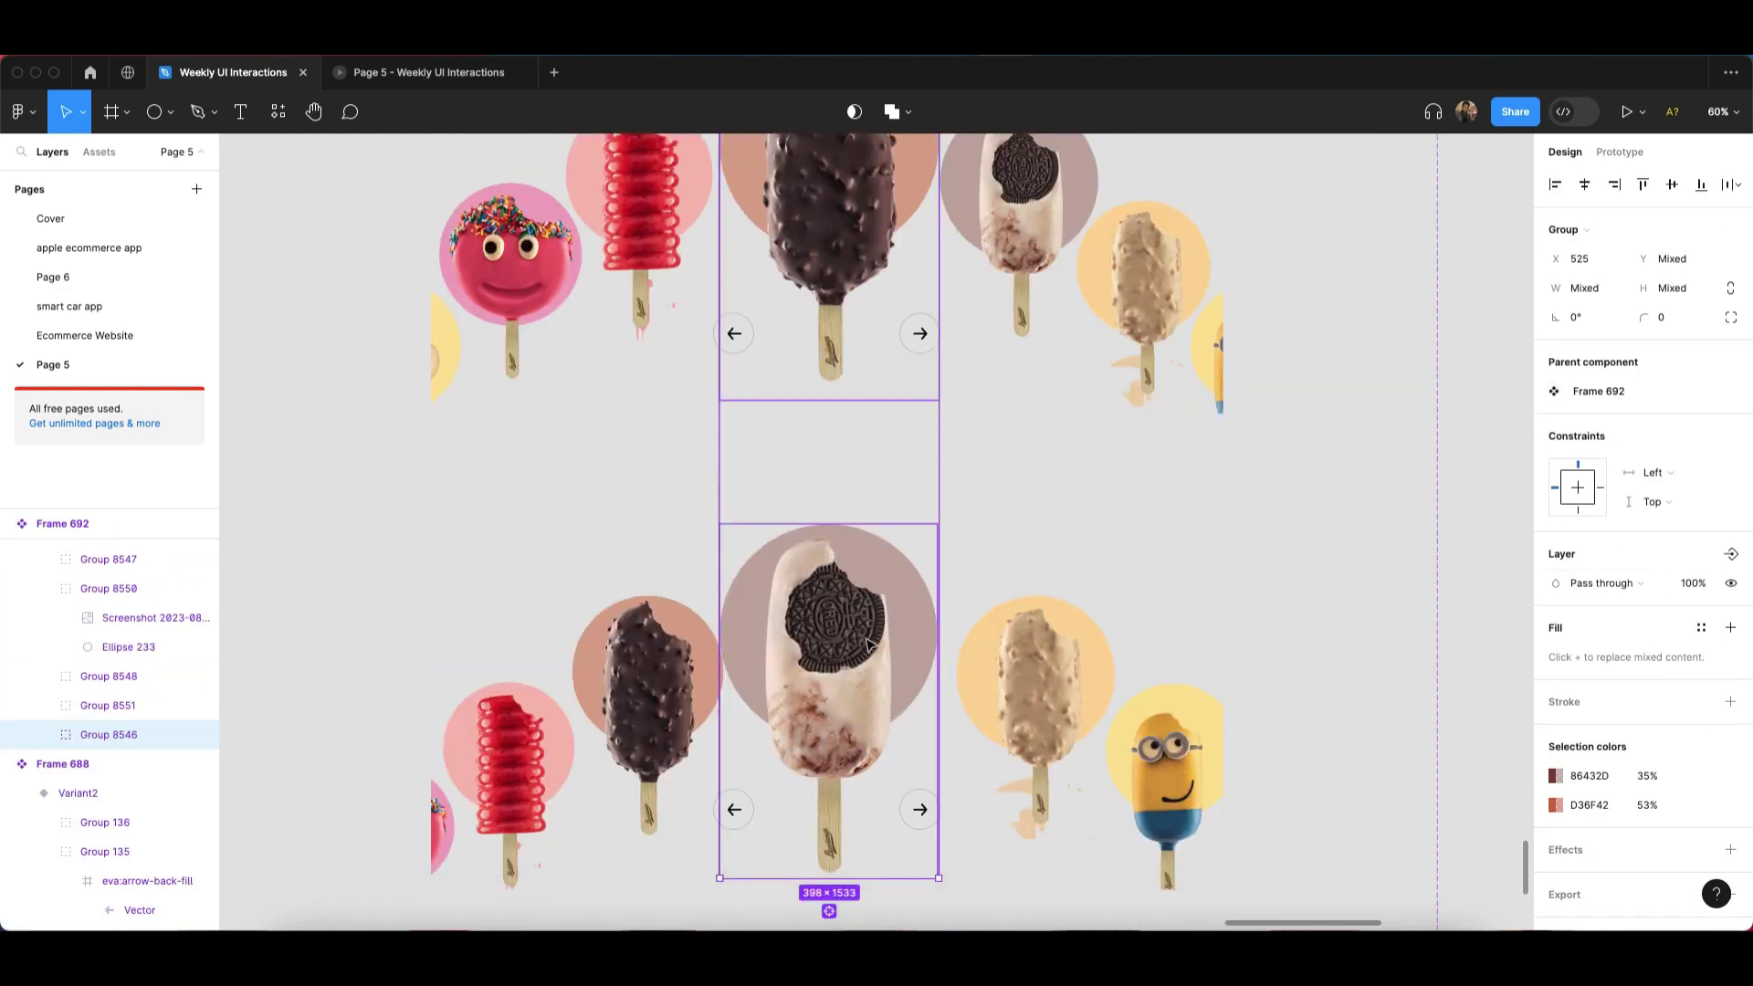
Move the second variant's tan bar to X 933, Y 212, the minion bar to X 1209, Y 359, and nudge the chocolate bar slightly left.
left_click(1004, 684)
left_click_drag(1004, 684, 990, 684)
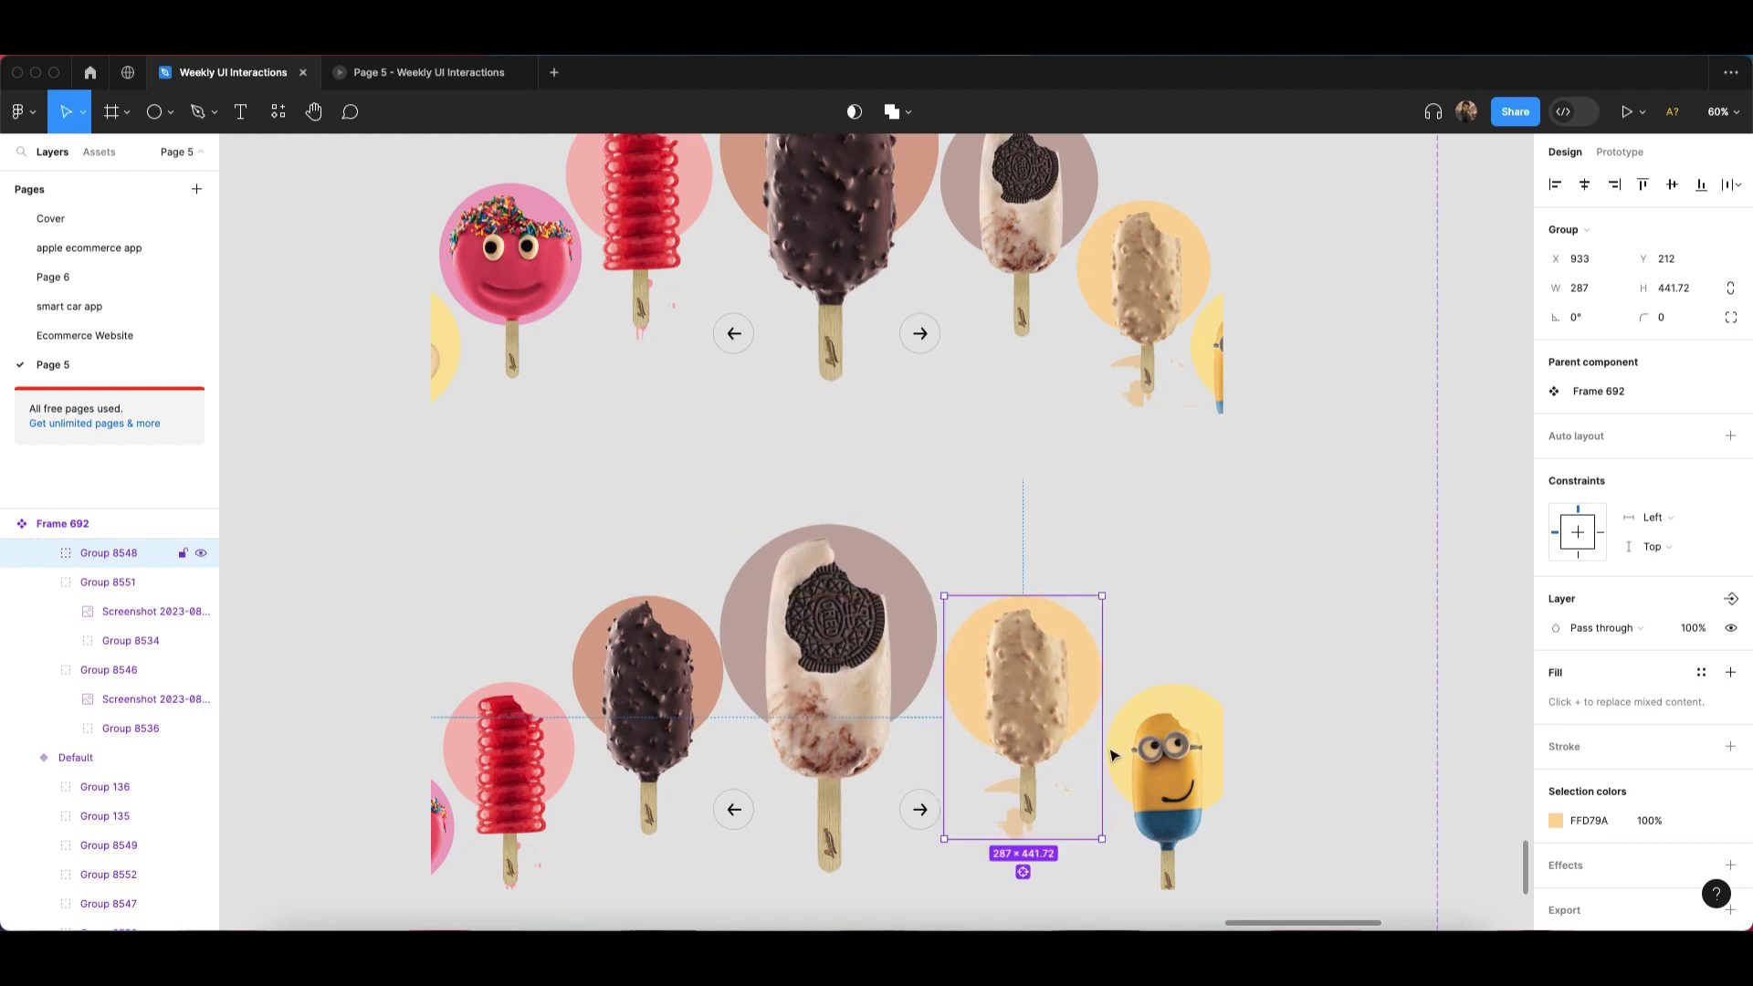
left_click(1142, 742)
scroll(685, 694, "left", 3)
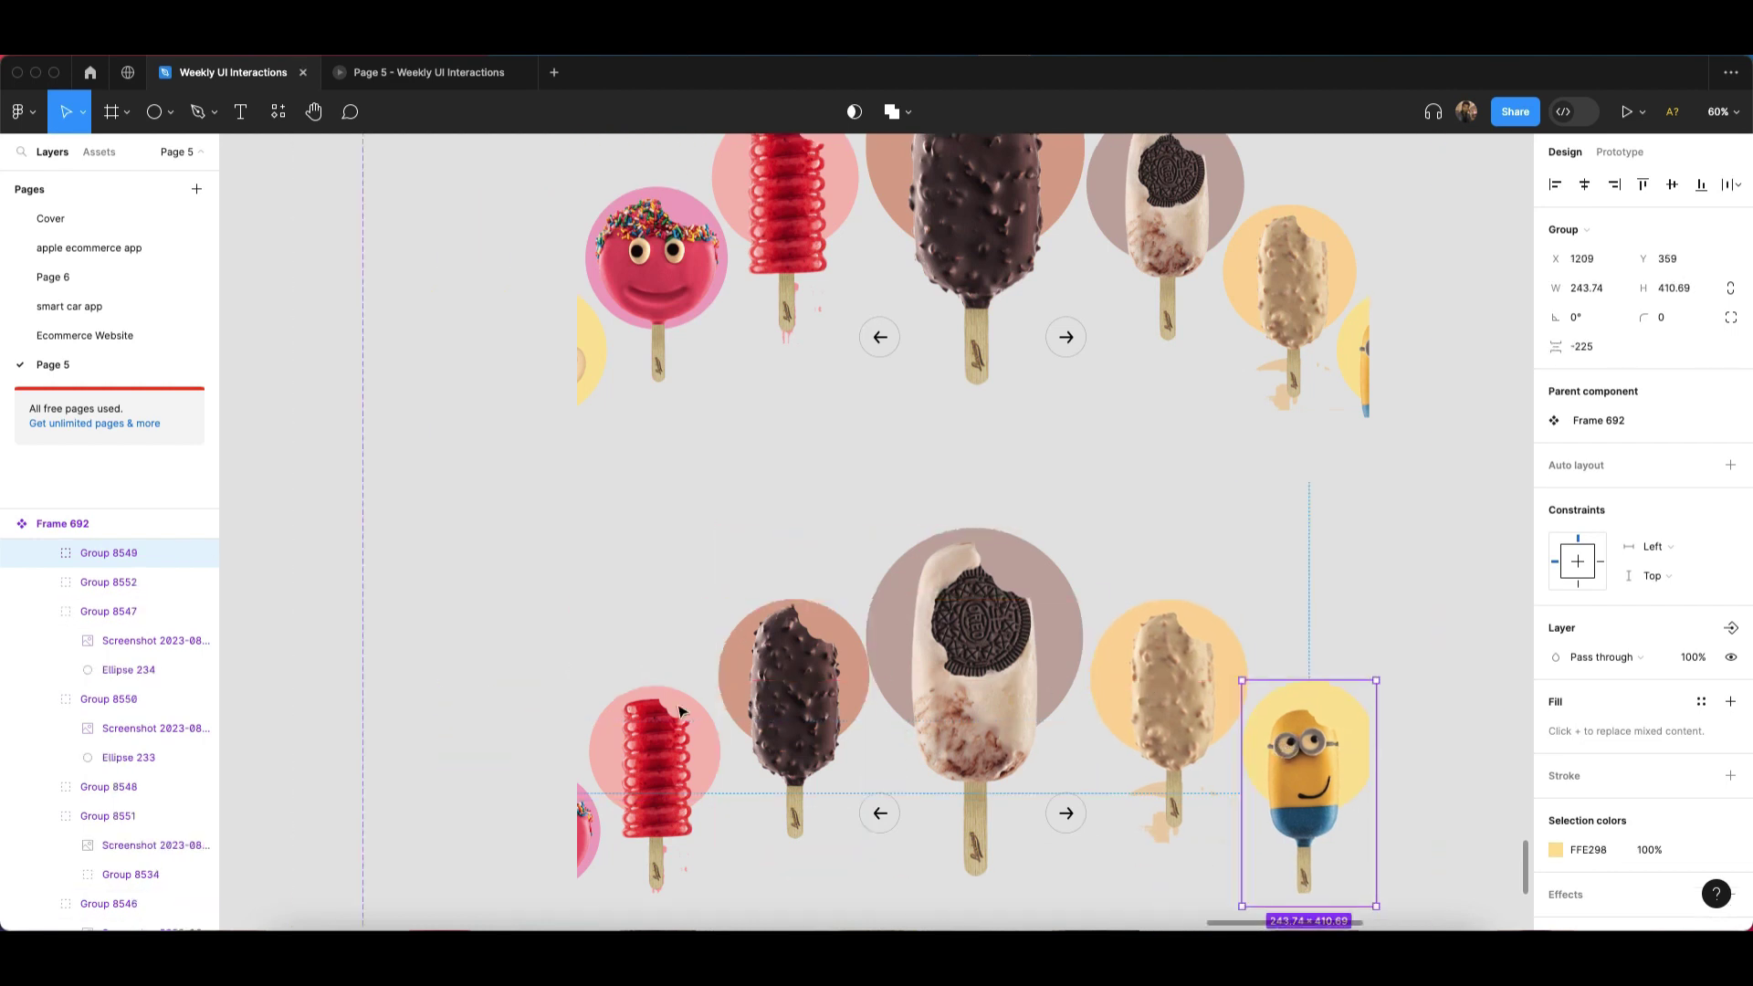
left_click(849, 639)
left_click_drag(858, 605, 856, 610)
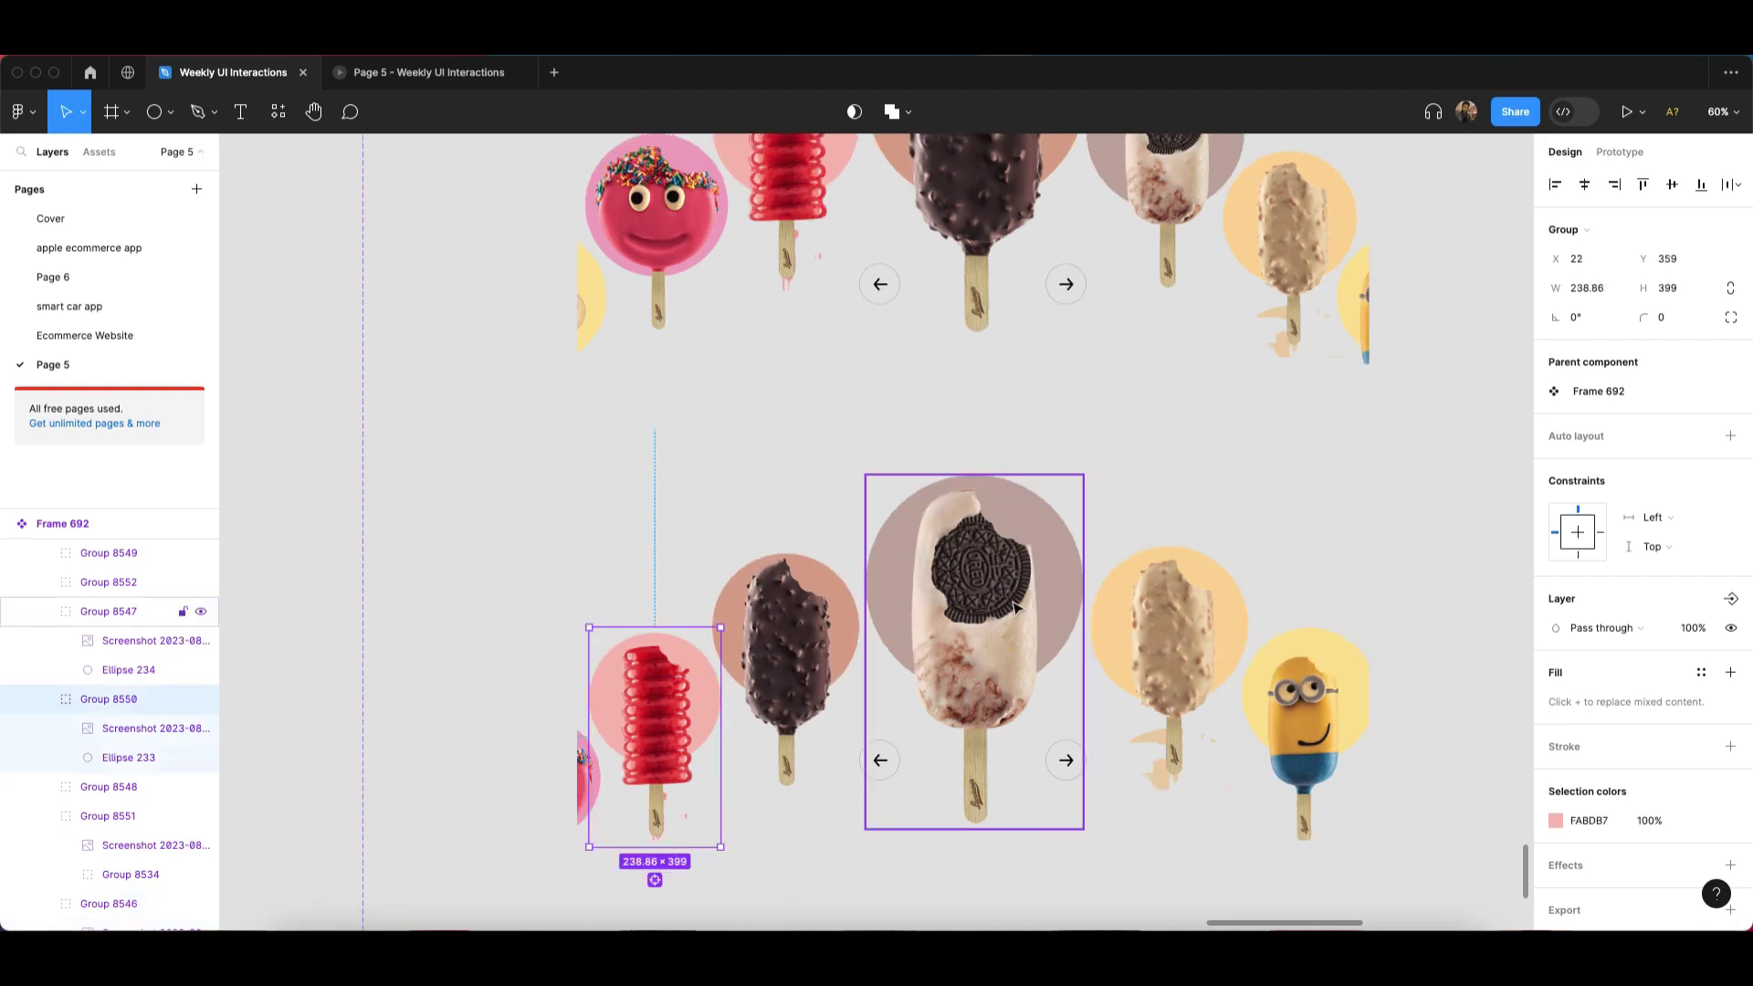
Compare the position and size of the central Oreo bar with the central chocolate bar in the other variant.
left_click(991, 658)
scroll(1212, 627, "right", 1)
scroll(1216, 628, "up", 3)
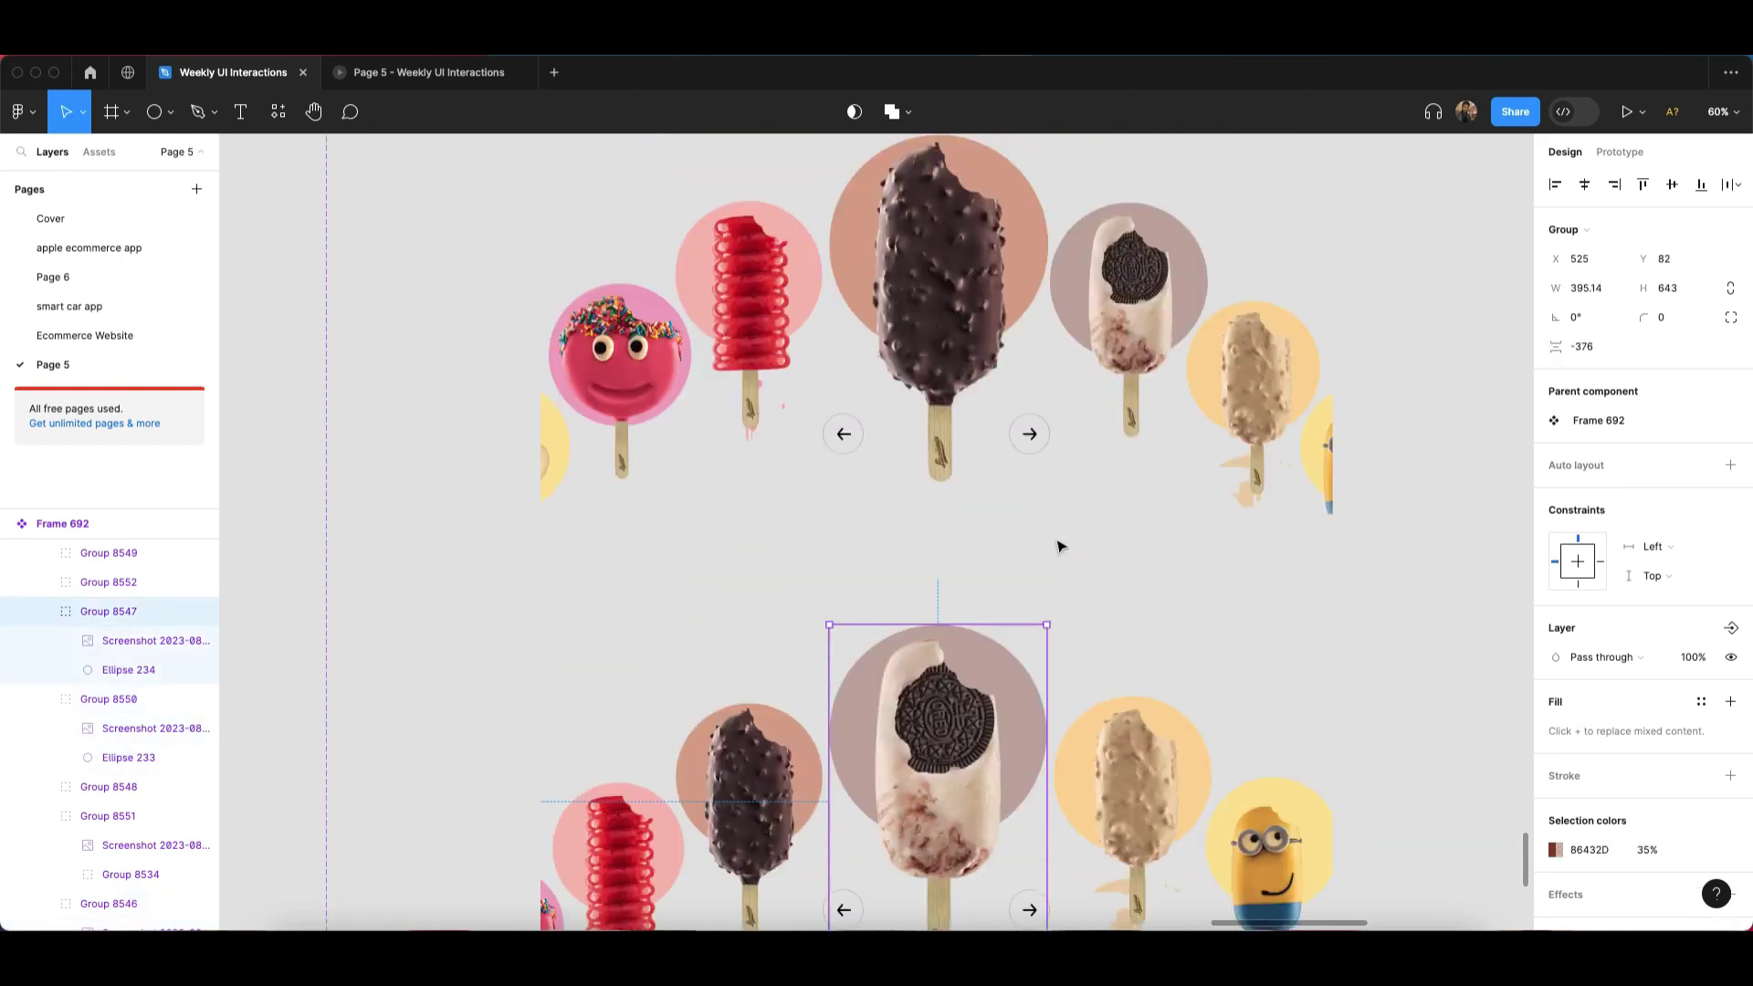
double_click(982, 497)
left_click(982, 745, "shift")
left_click(1020, 732, "shift")
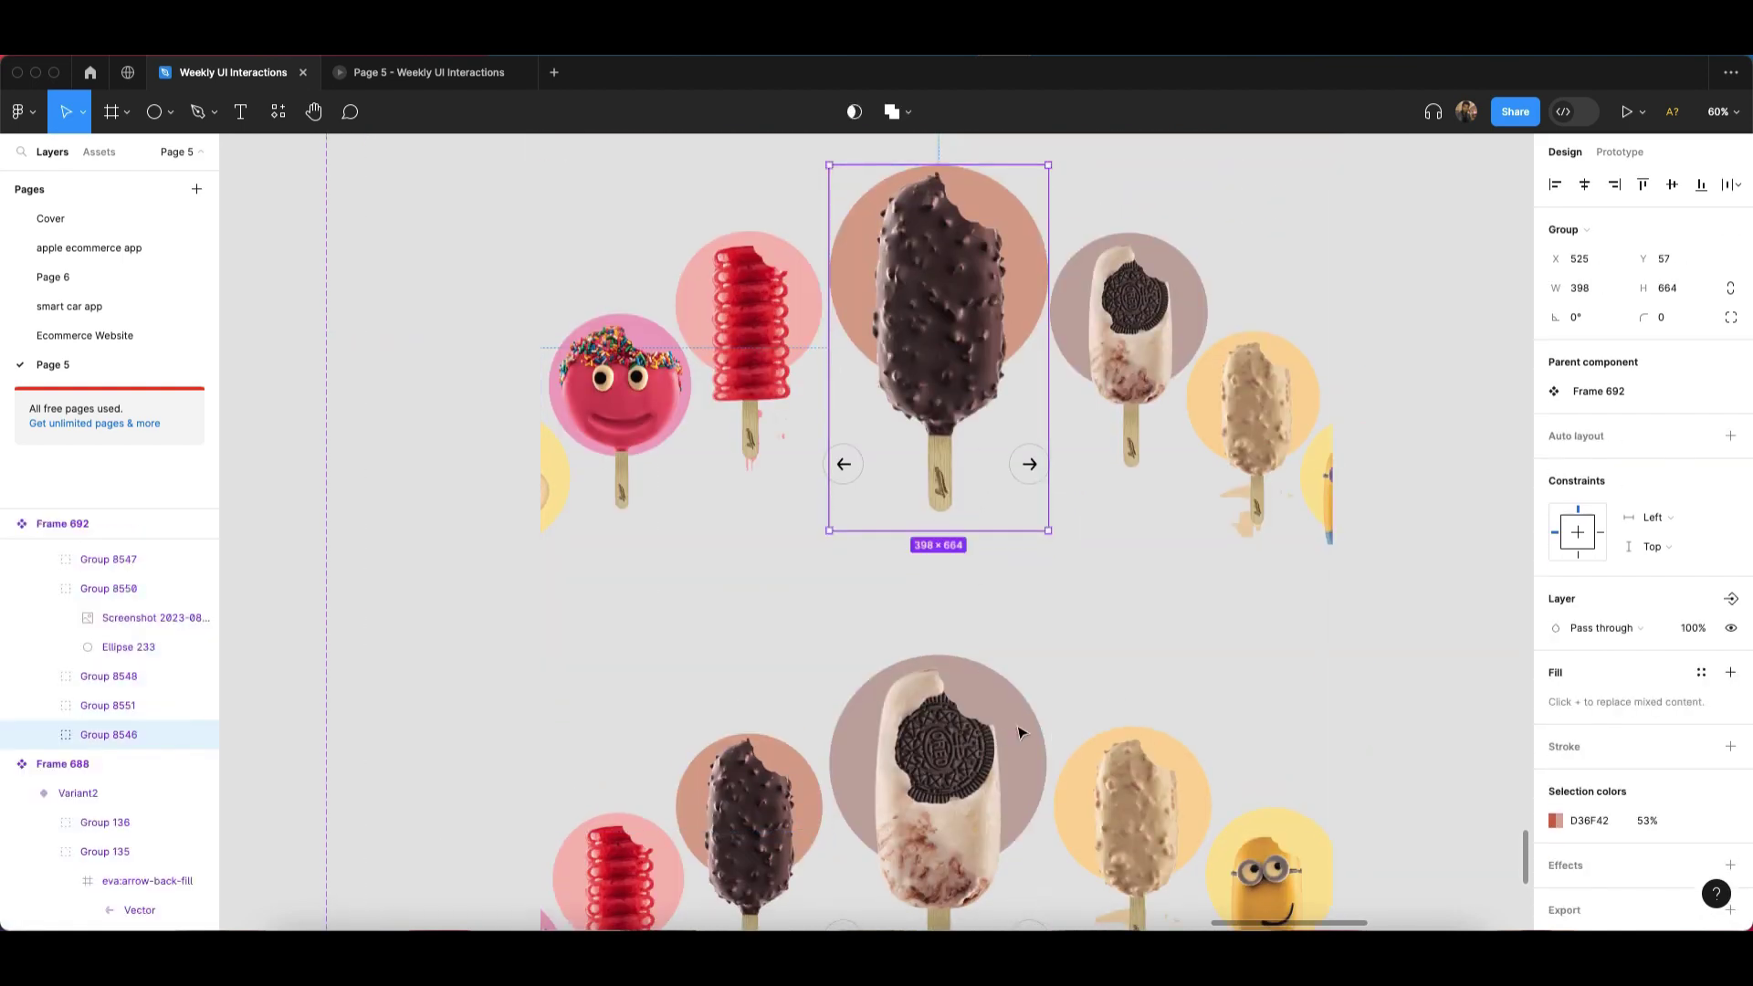
left_click(1024, 732, "shift")
scroll(1093, 712, "down", 3)
left_click(1366, 603)
Add a prototype interaction to the Default variant that changes it to Variant2 on click.
scroll(1020, 349, "up", 1)
left_click(1020, 349)
left_click(1620, 151)
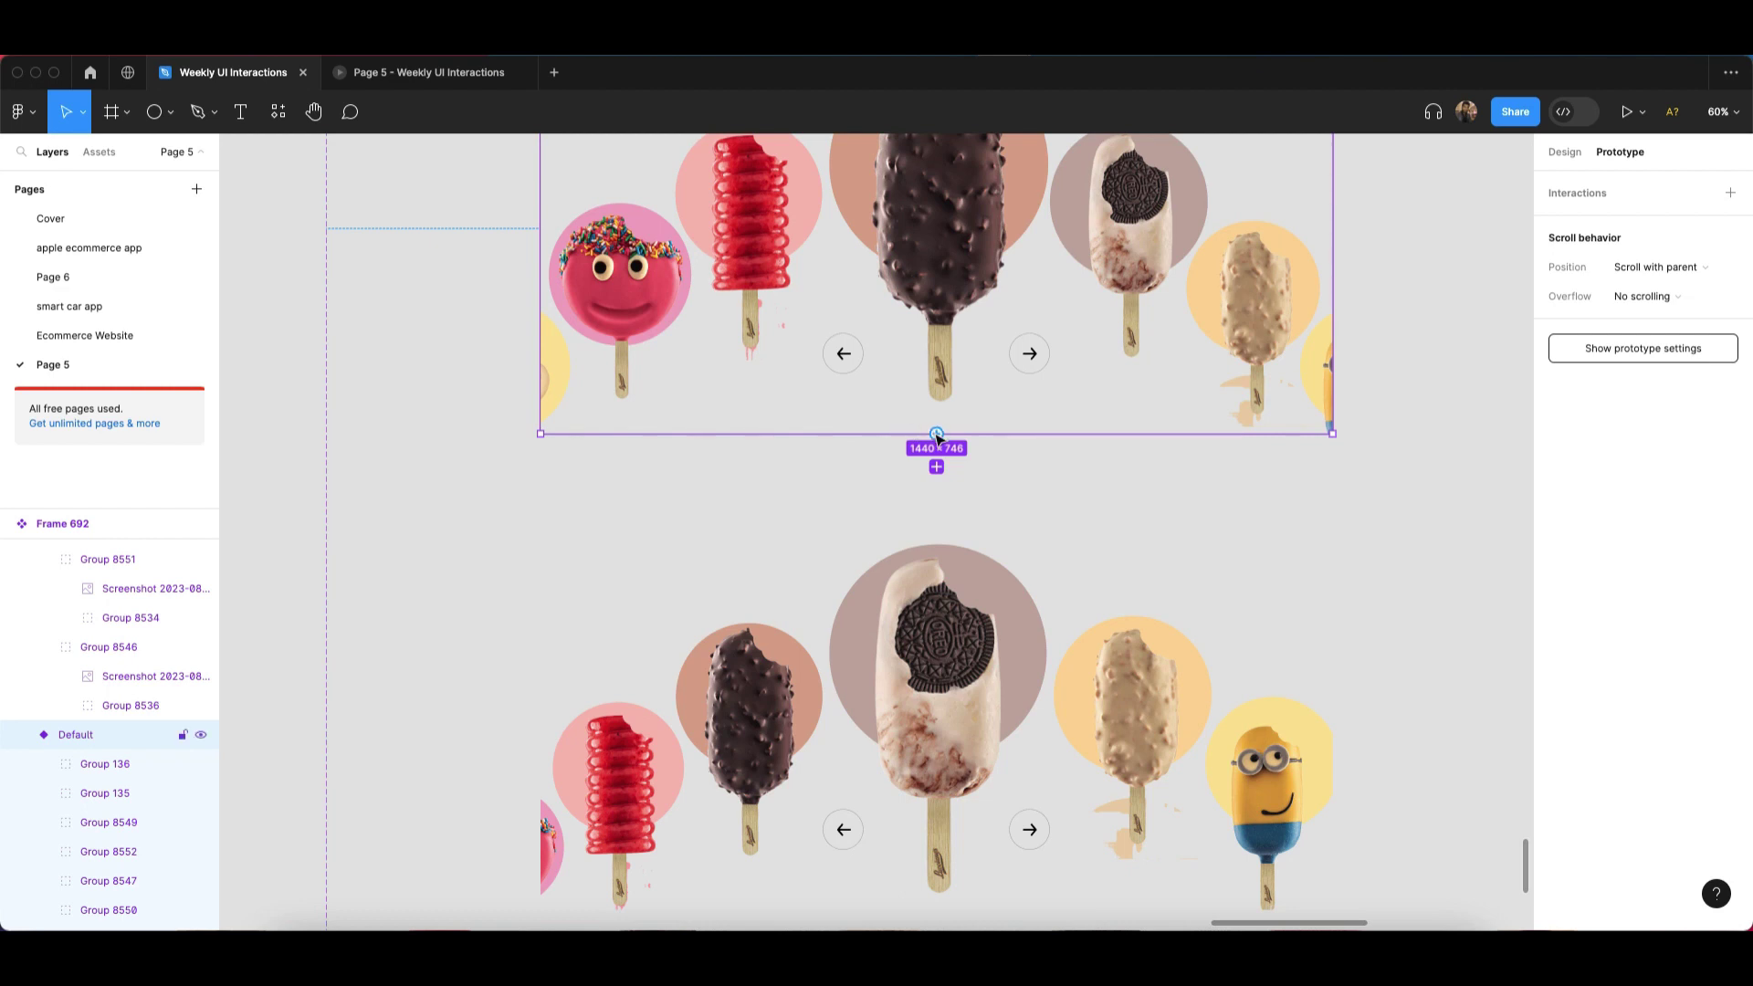
left_click(1729, 193)
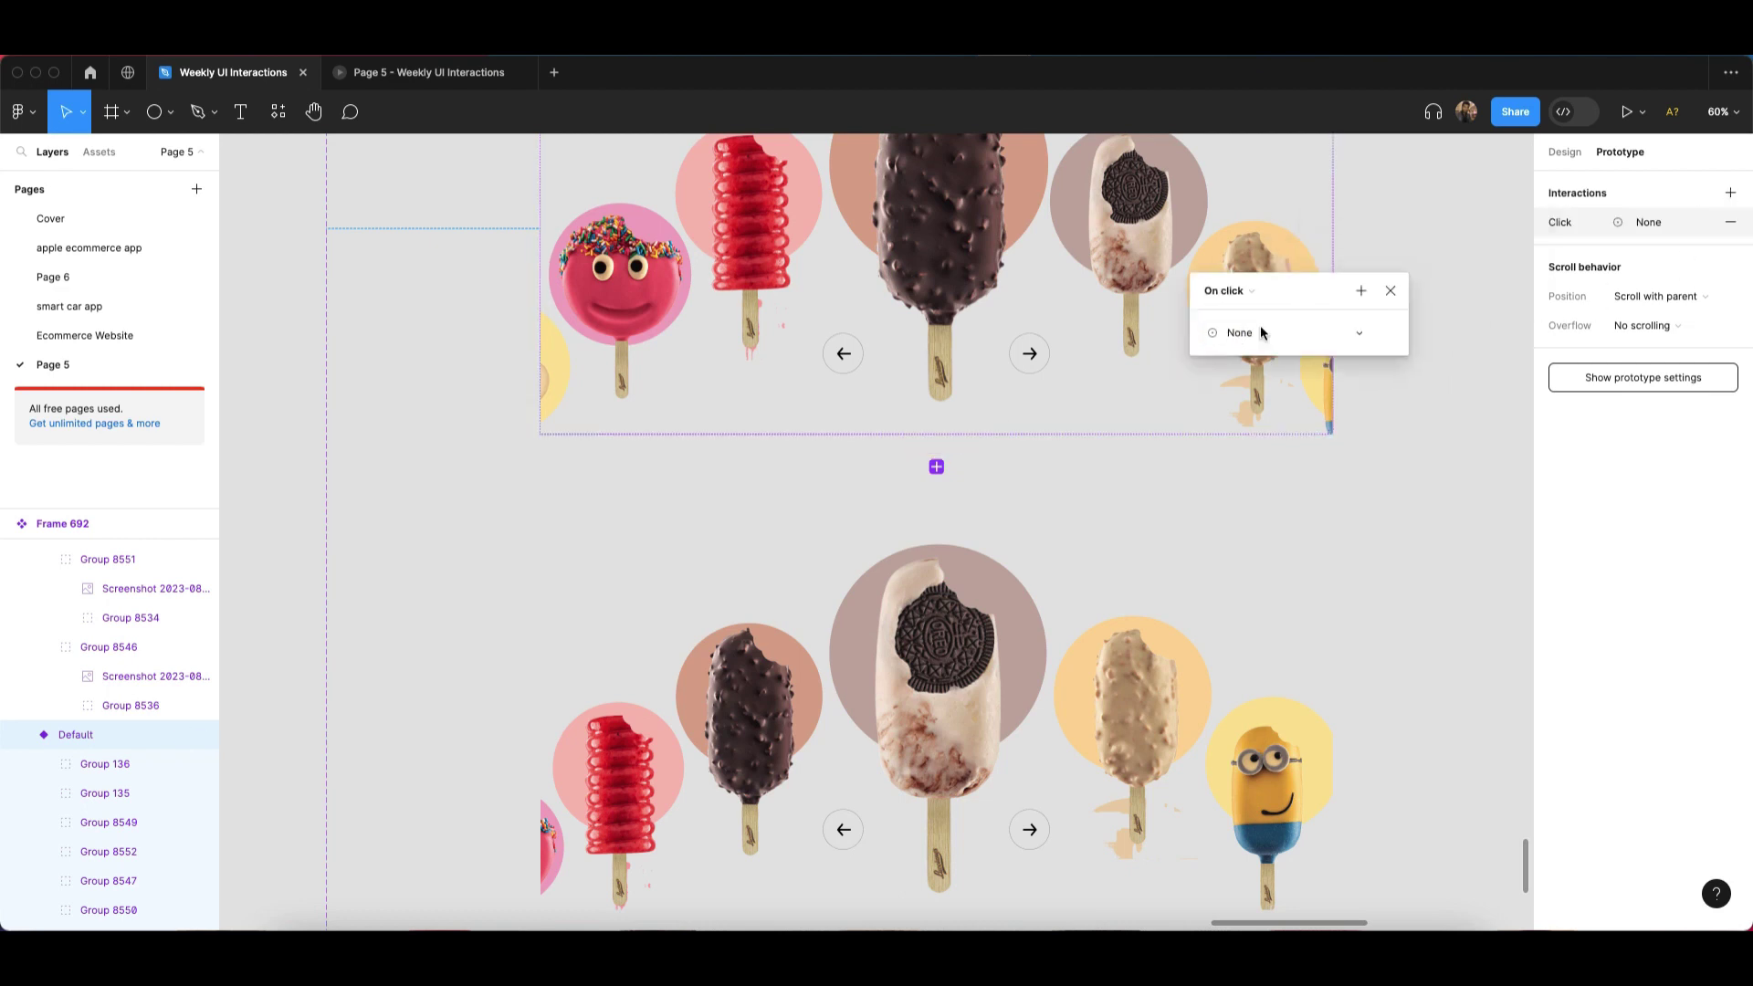
left_click_drag(937, 435, 986, 558)
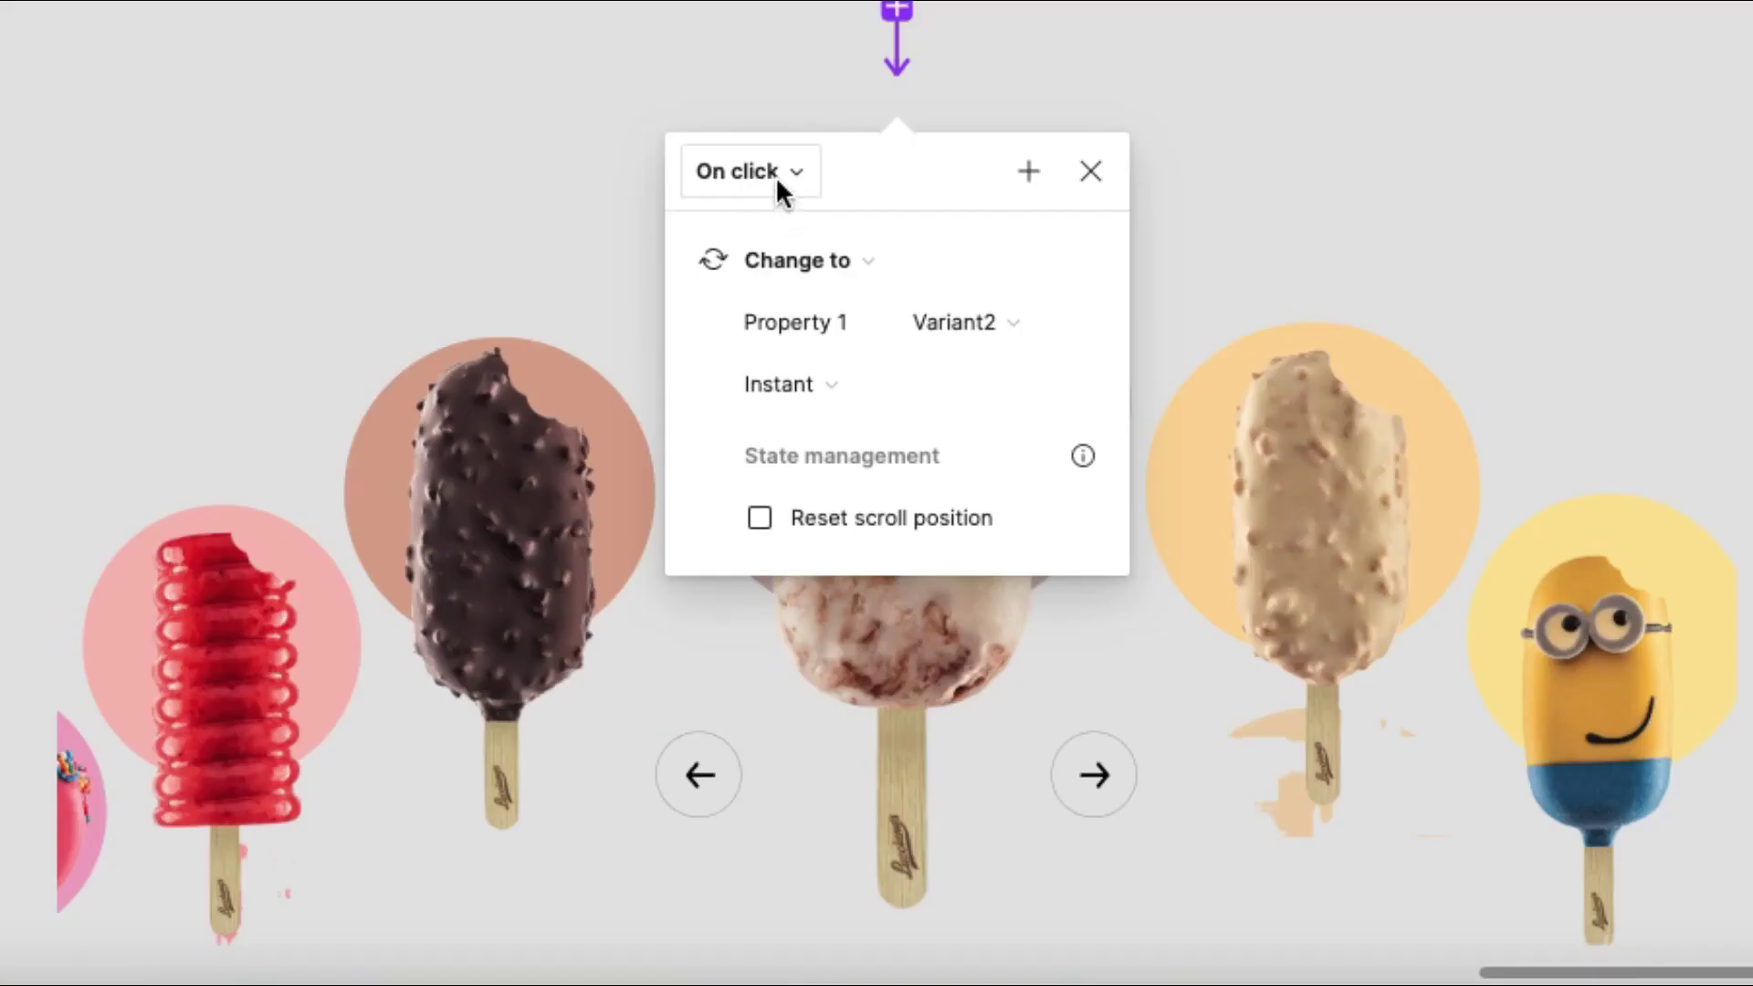
Set the Default-to-Variant2 transition to Smart animate with Slow easing and a duration of 800ms.
left_click(824, 374)
left_click(824, 382)
left_click(890, 381)
left_click(896, 484)
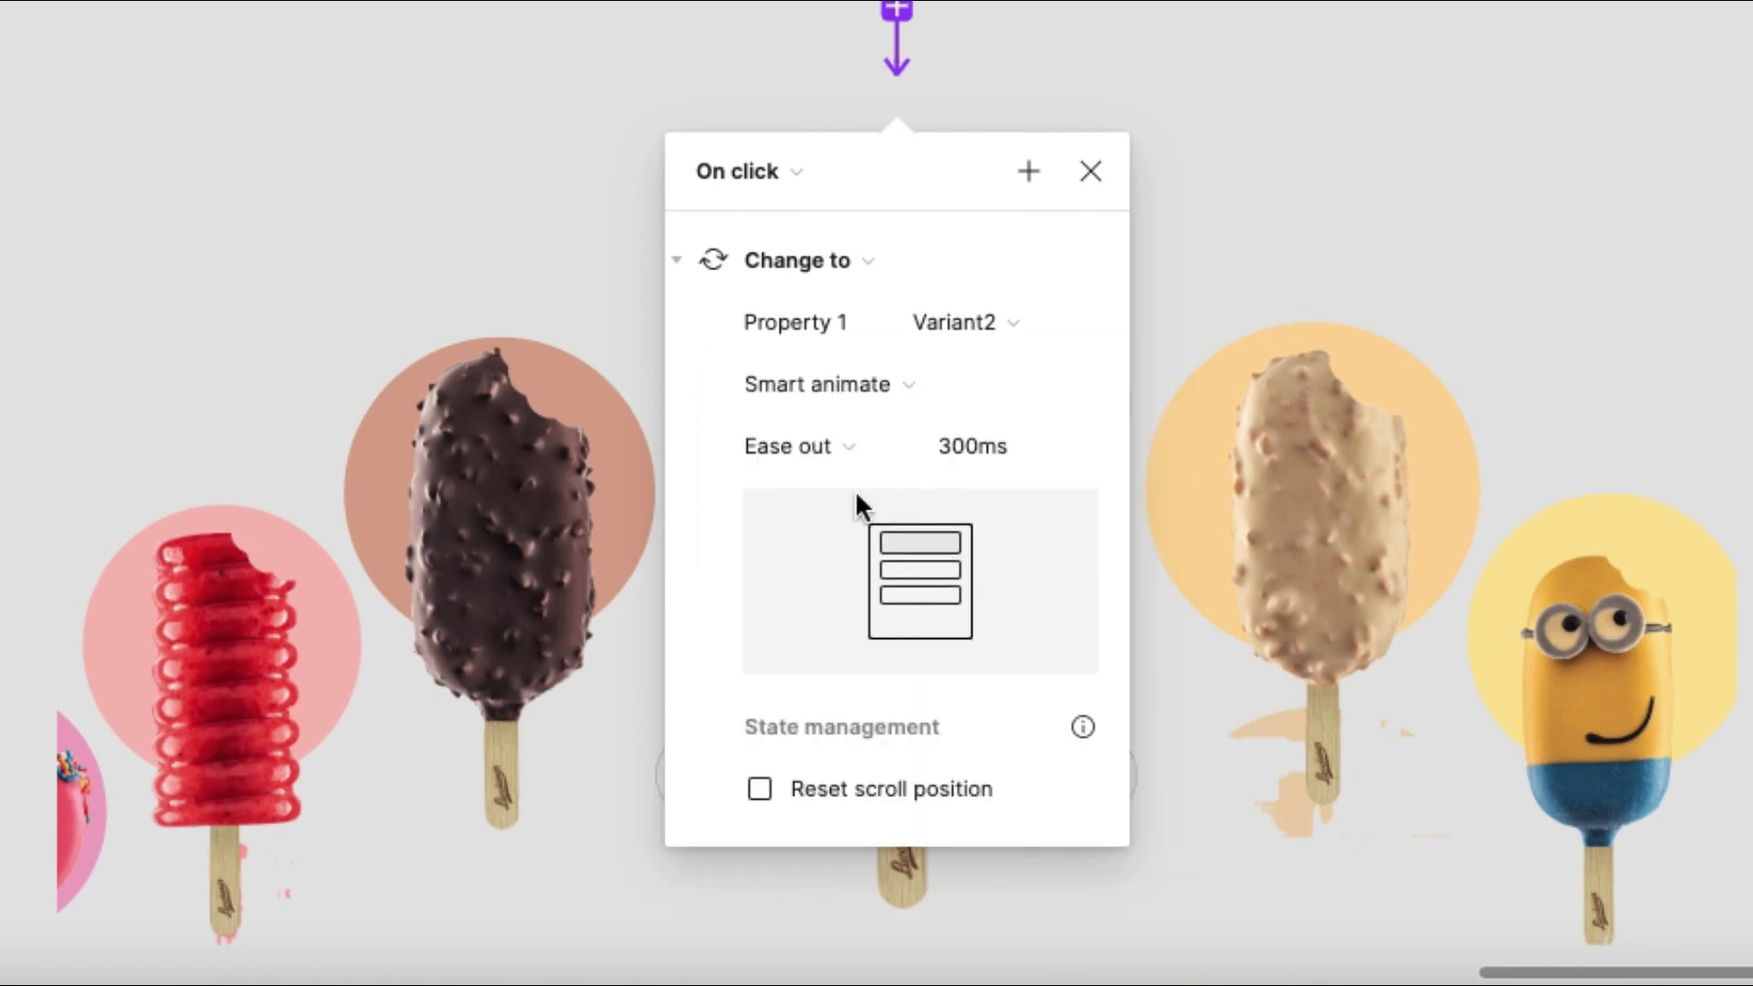
left_click(842, 448)
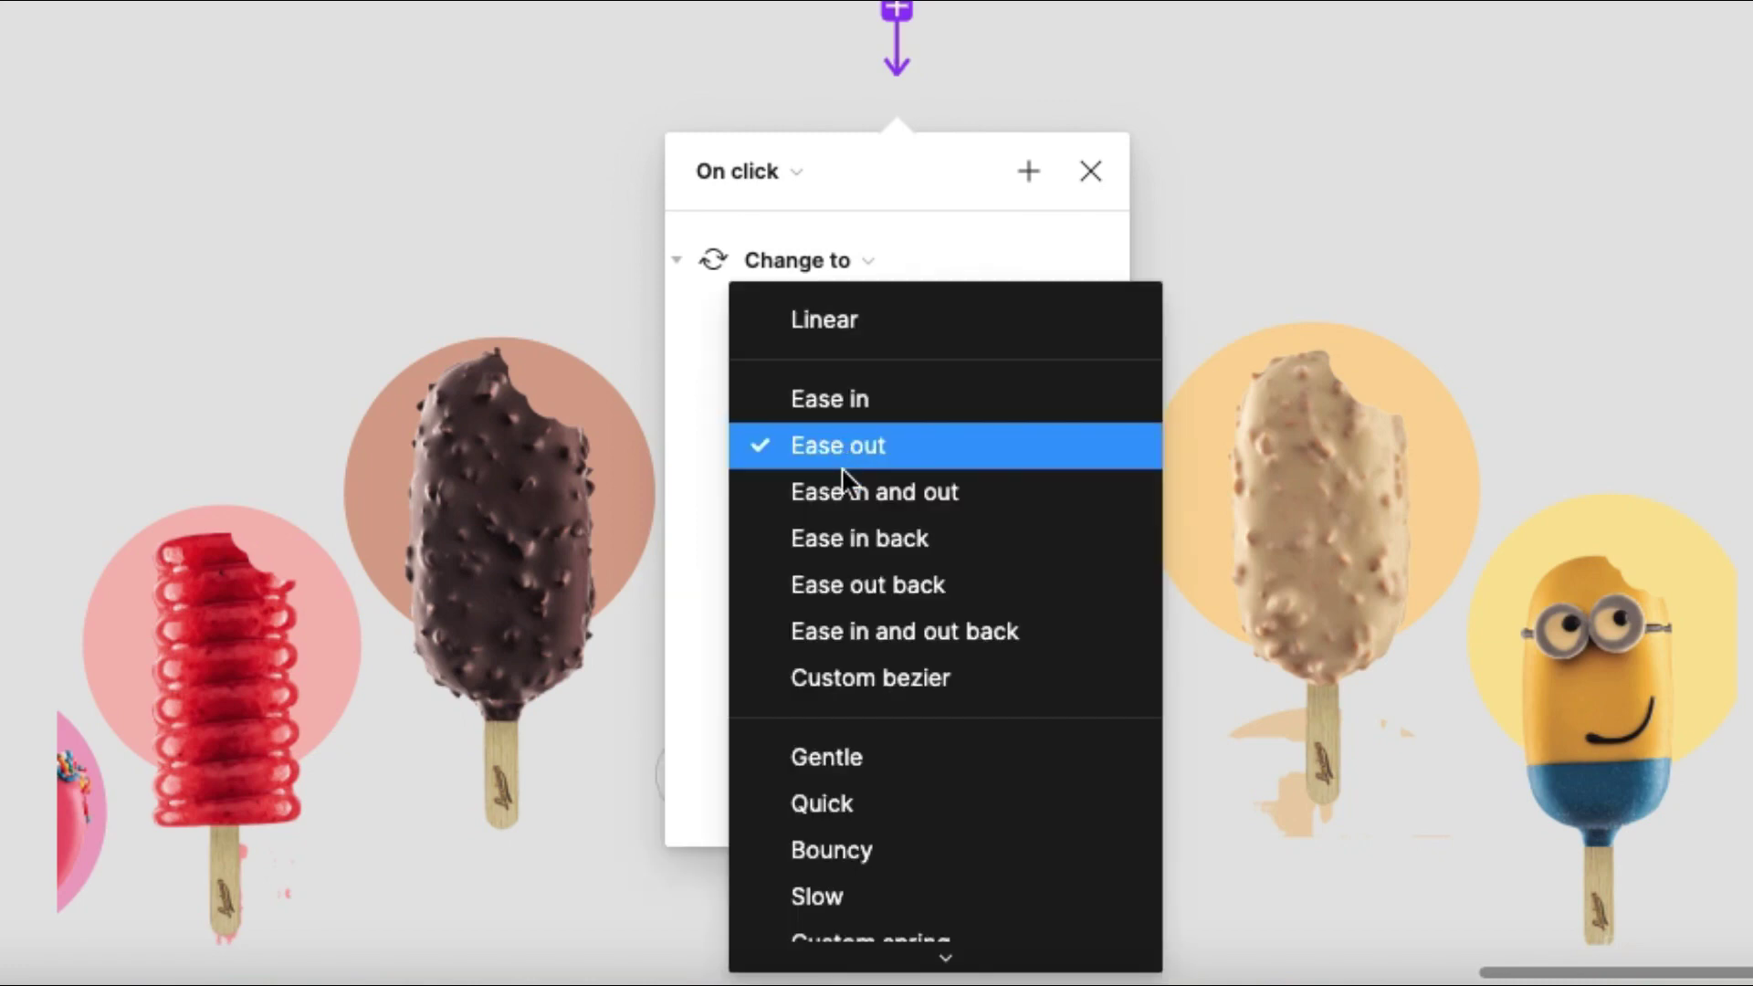
scroll(871, 785, "down", 1)
left_click(831, 415)
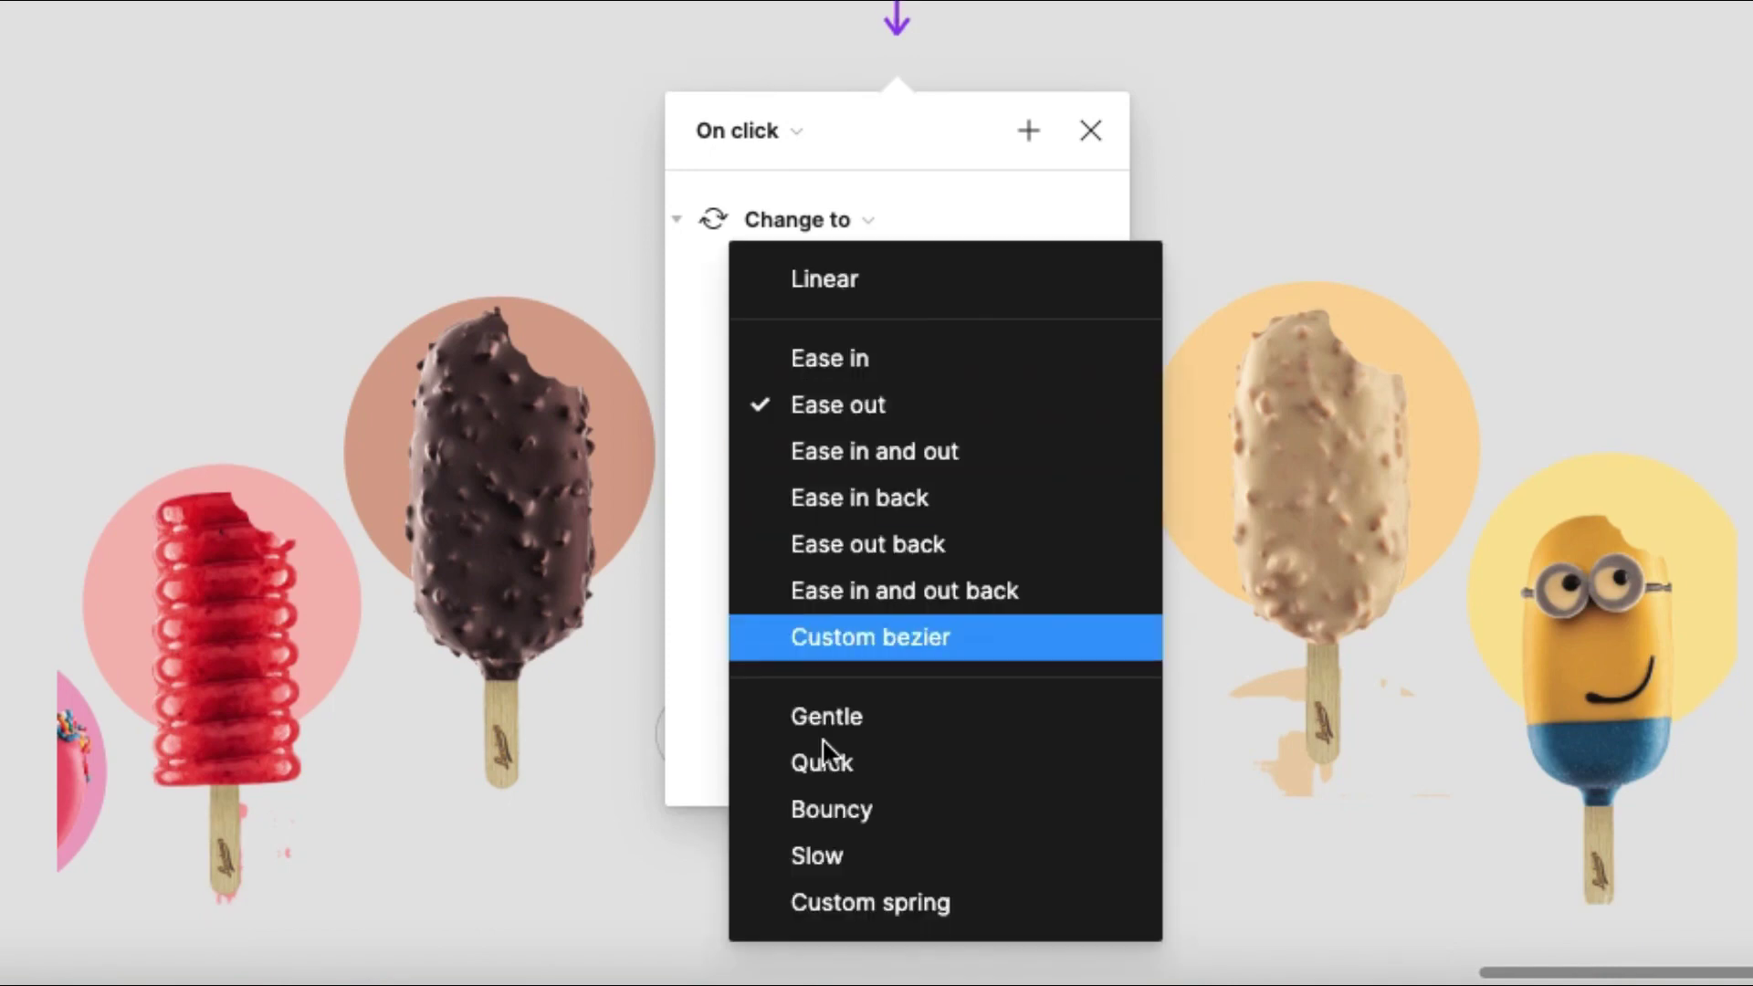
left_click(836, 851)
left_click(951, 407)
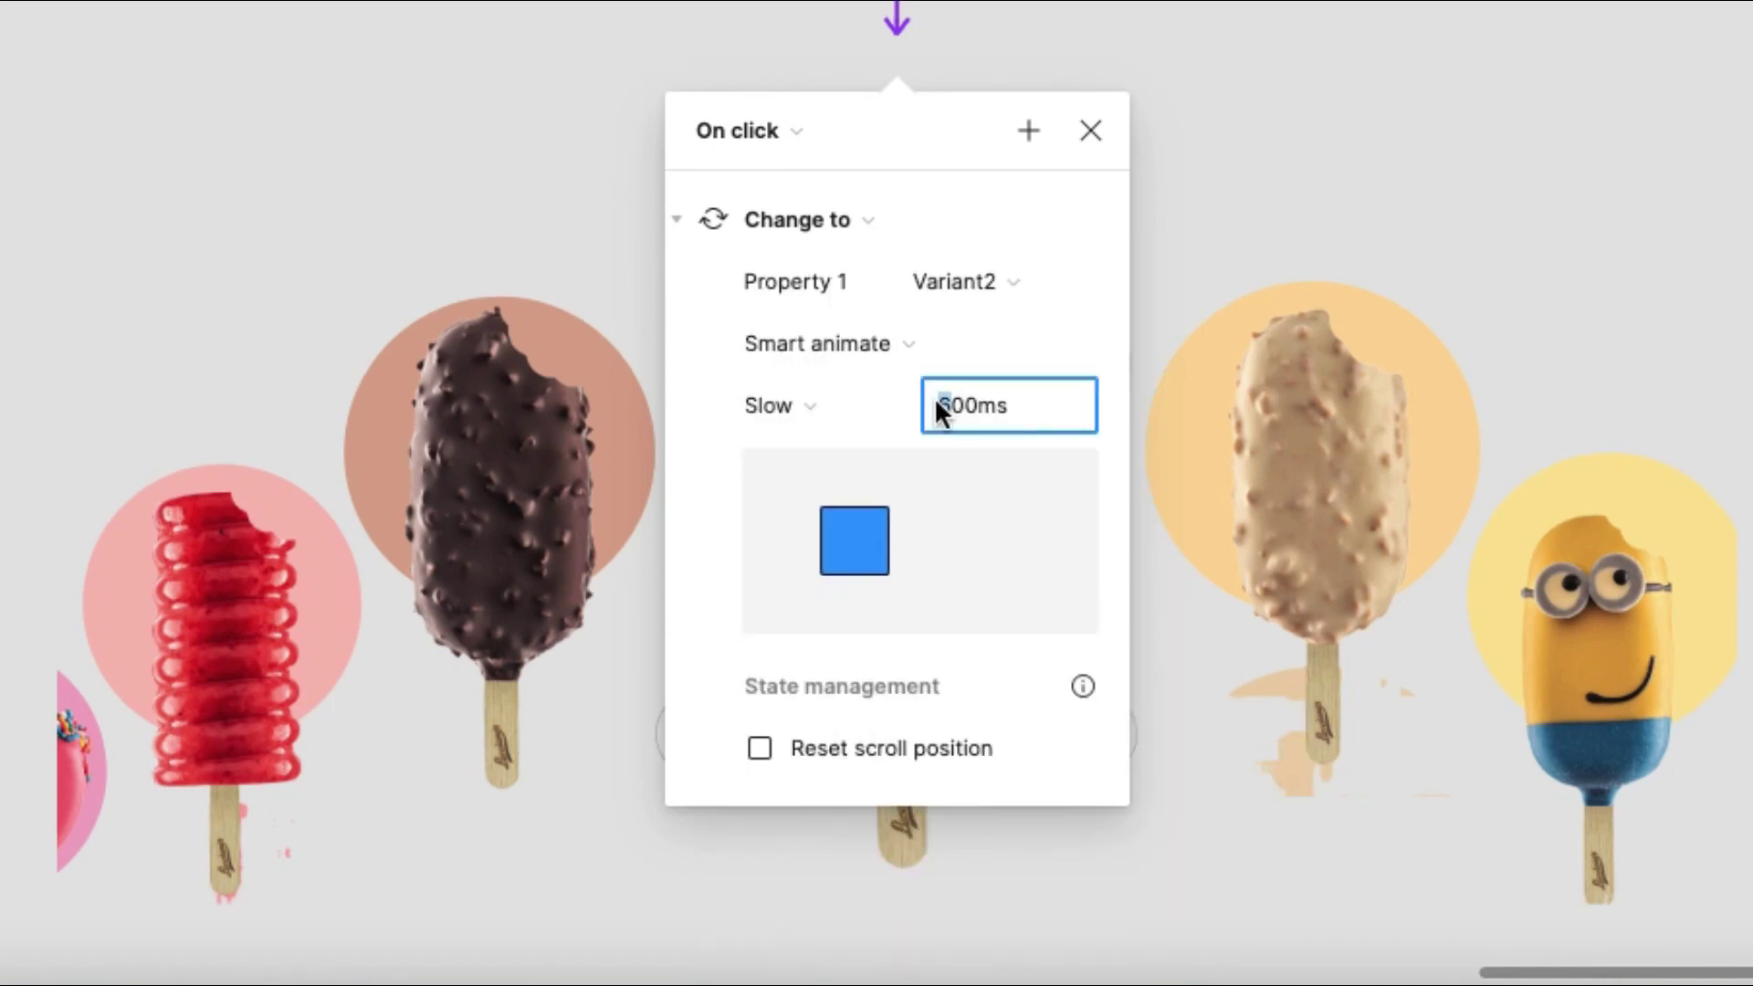
type("8")
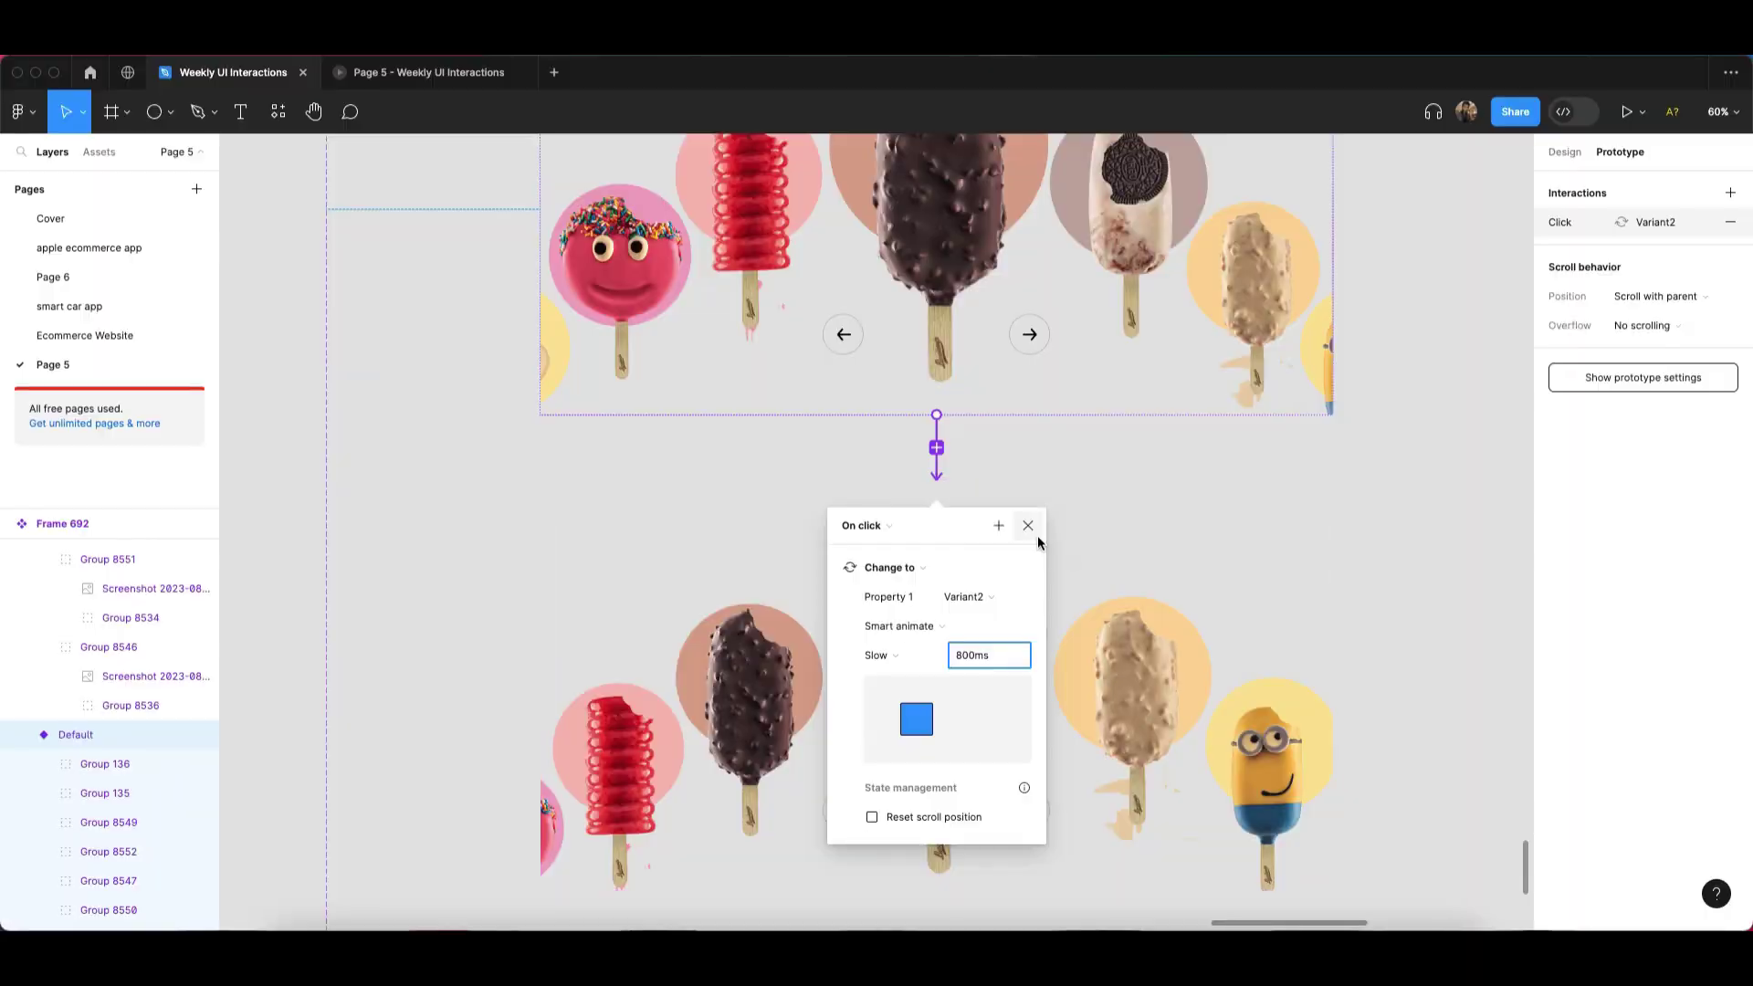
left_click(1091, 131)
Connect Variant2 back to the Default variant and set that interaction's trigger to On drag.
scroll(1205, 210, "up", 1)
left_click(1025, 132)
left_click_drag(950, 504, 984, 398)
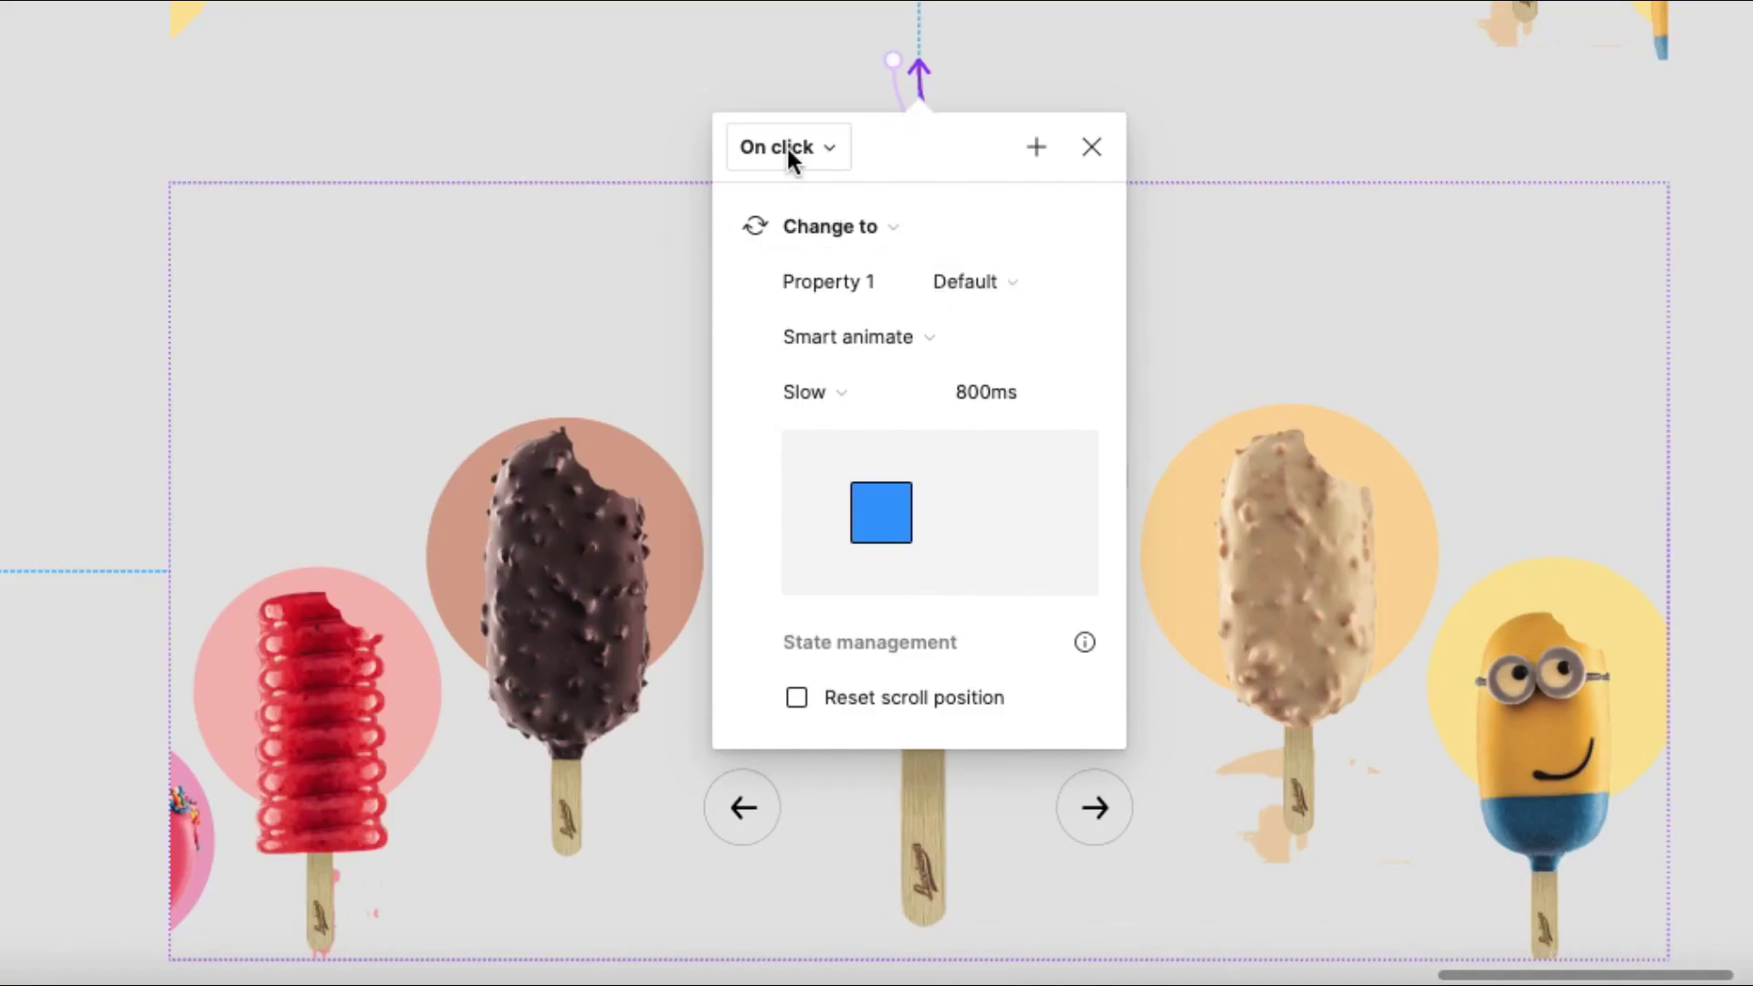
left_click(786, 149)
left_click(808, 187)
left_click(900, 71)
scroll(894, 81, "up", 5)
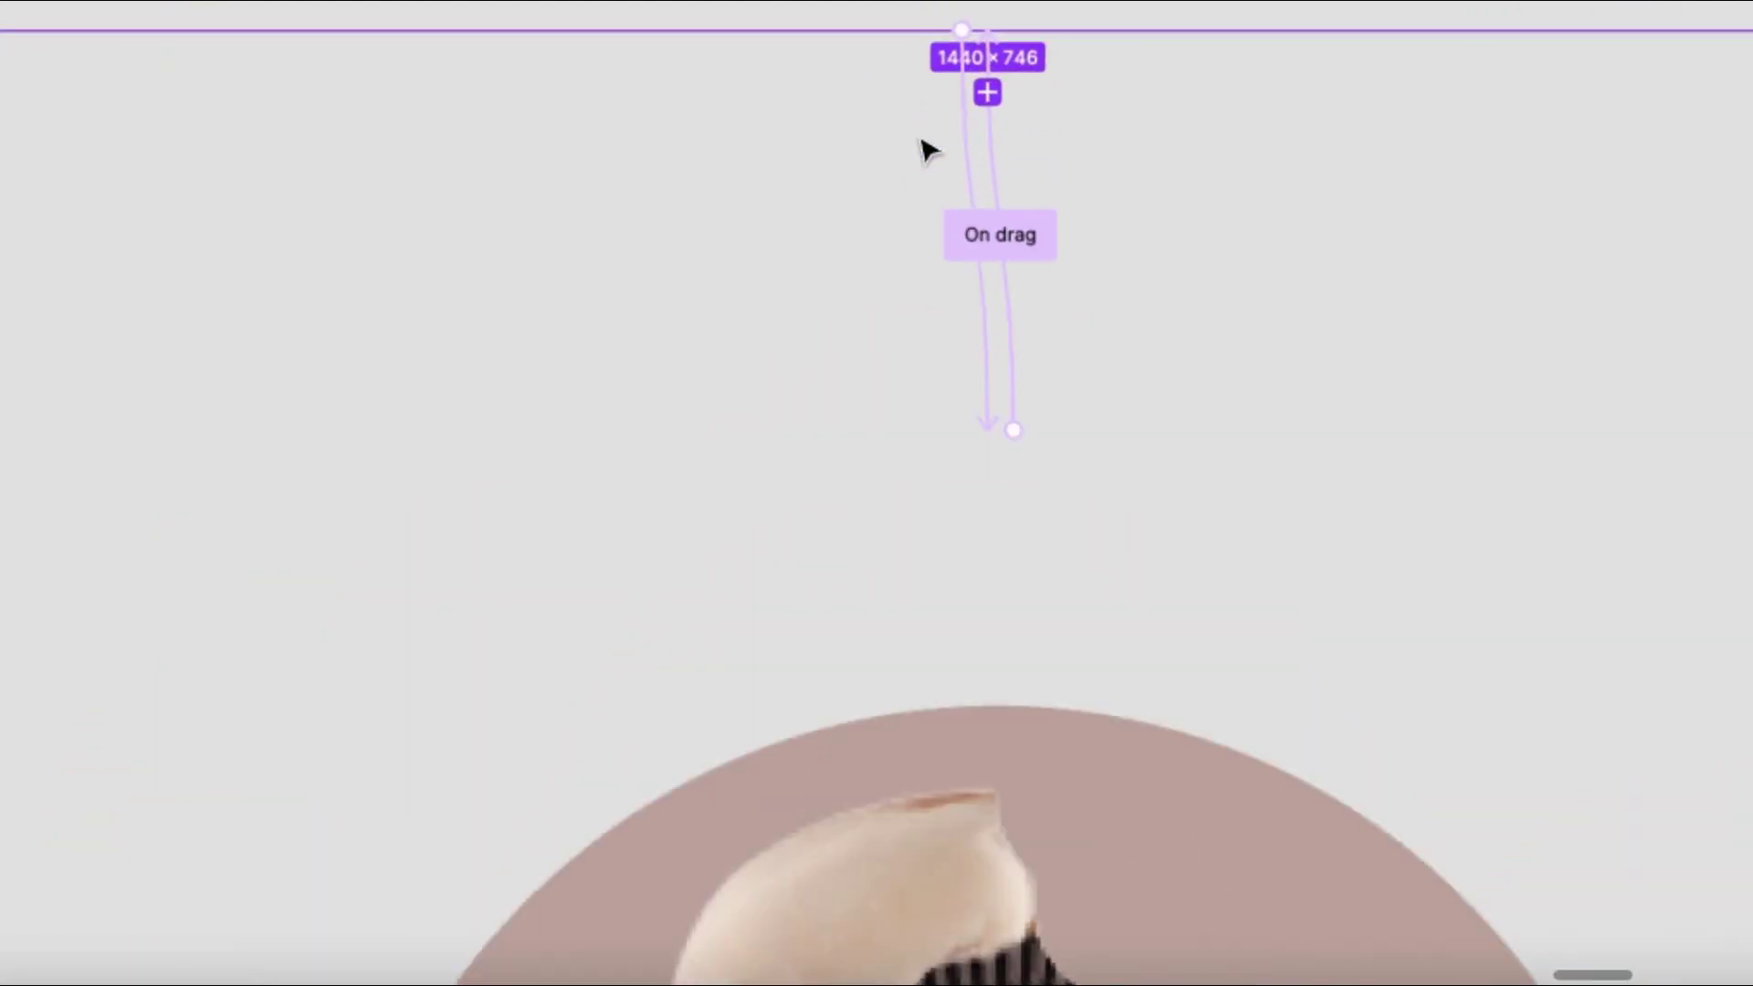
Change the trigger of the Default-to-Variant2 interaction from On click to On drag.
left_click(995, 234)
left_click(971, 173)
left_click(974, 179)
scroll(973, 180, "down", 4)
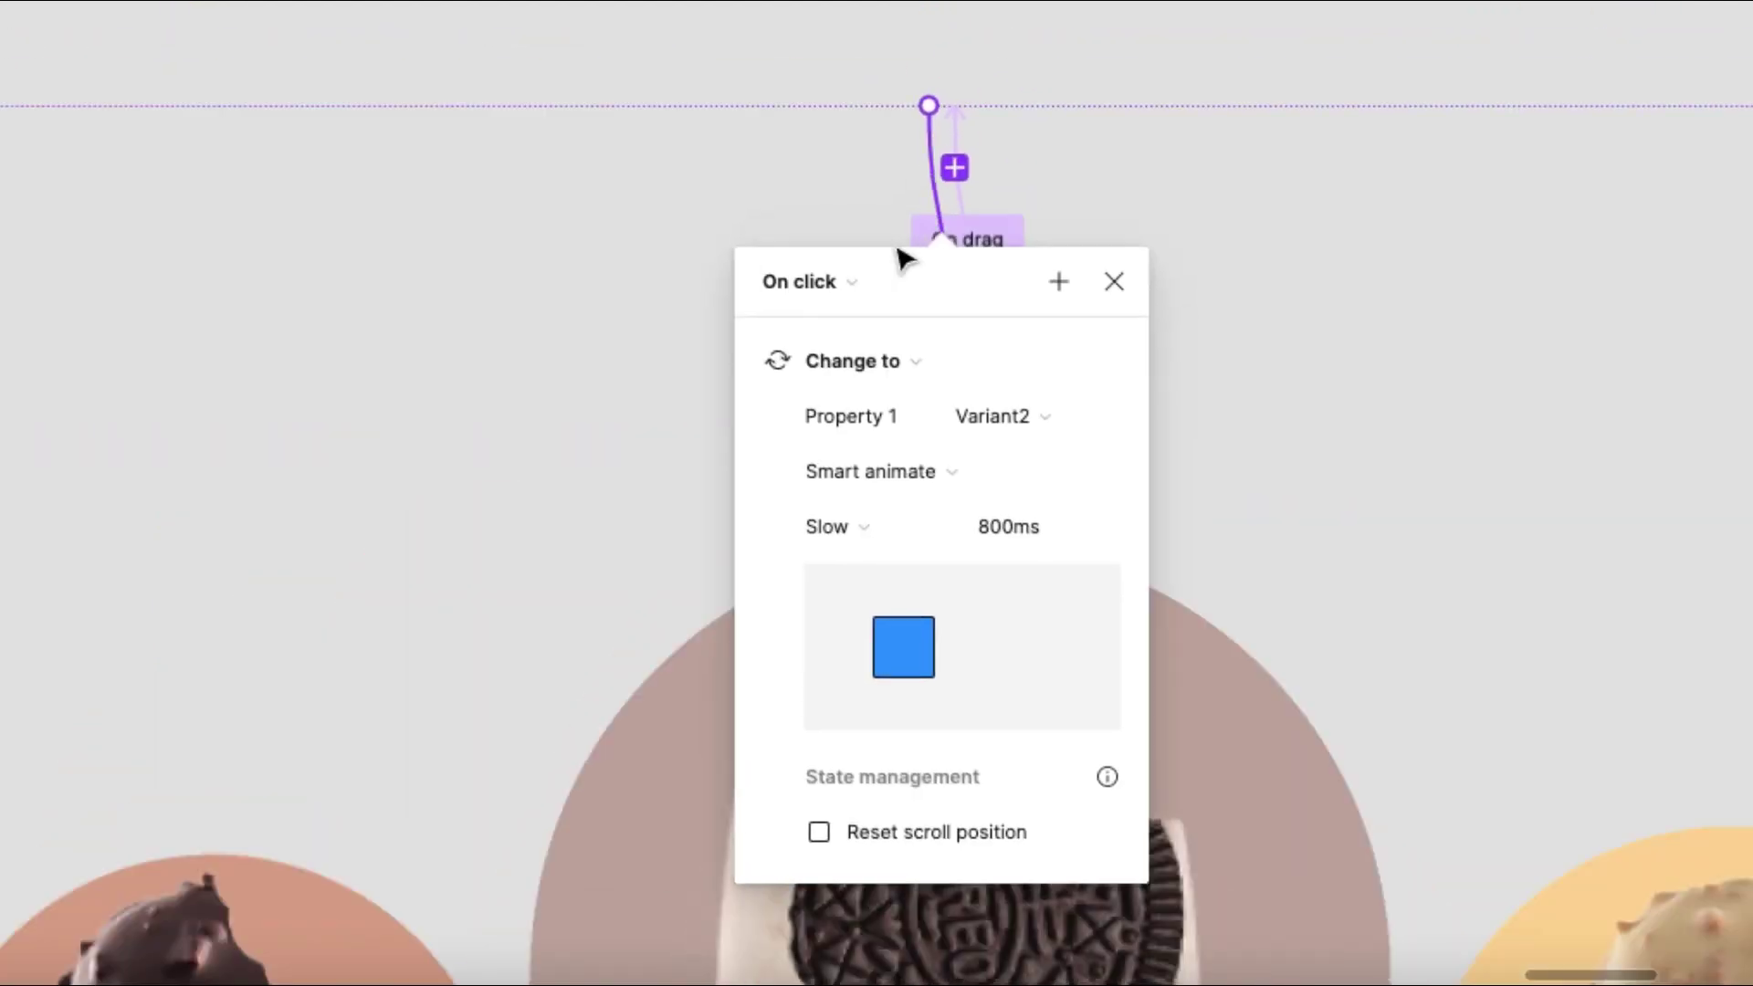
left_click(794, 239)
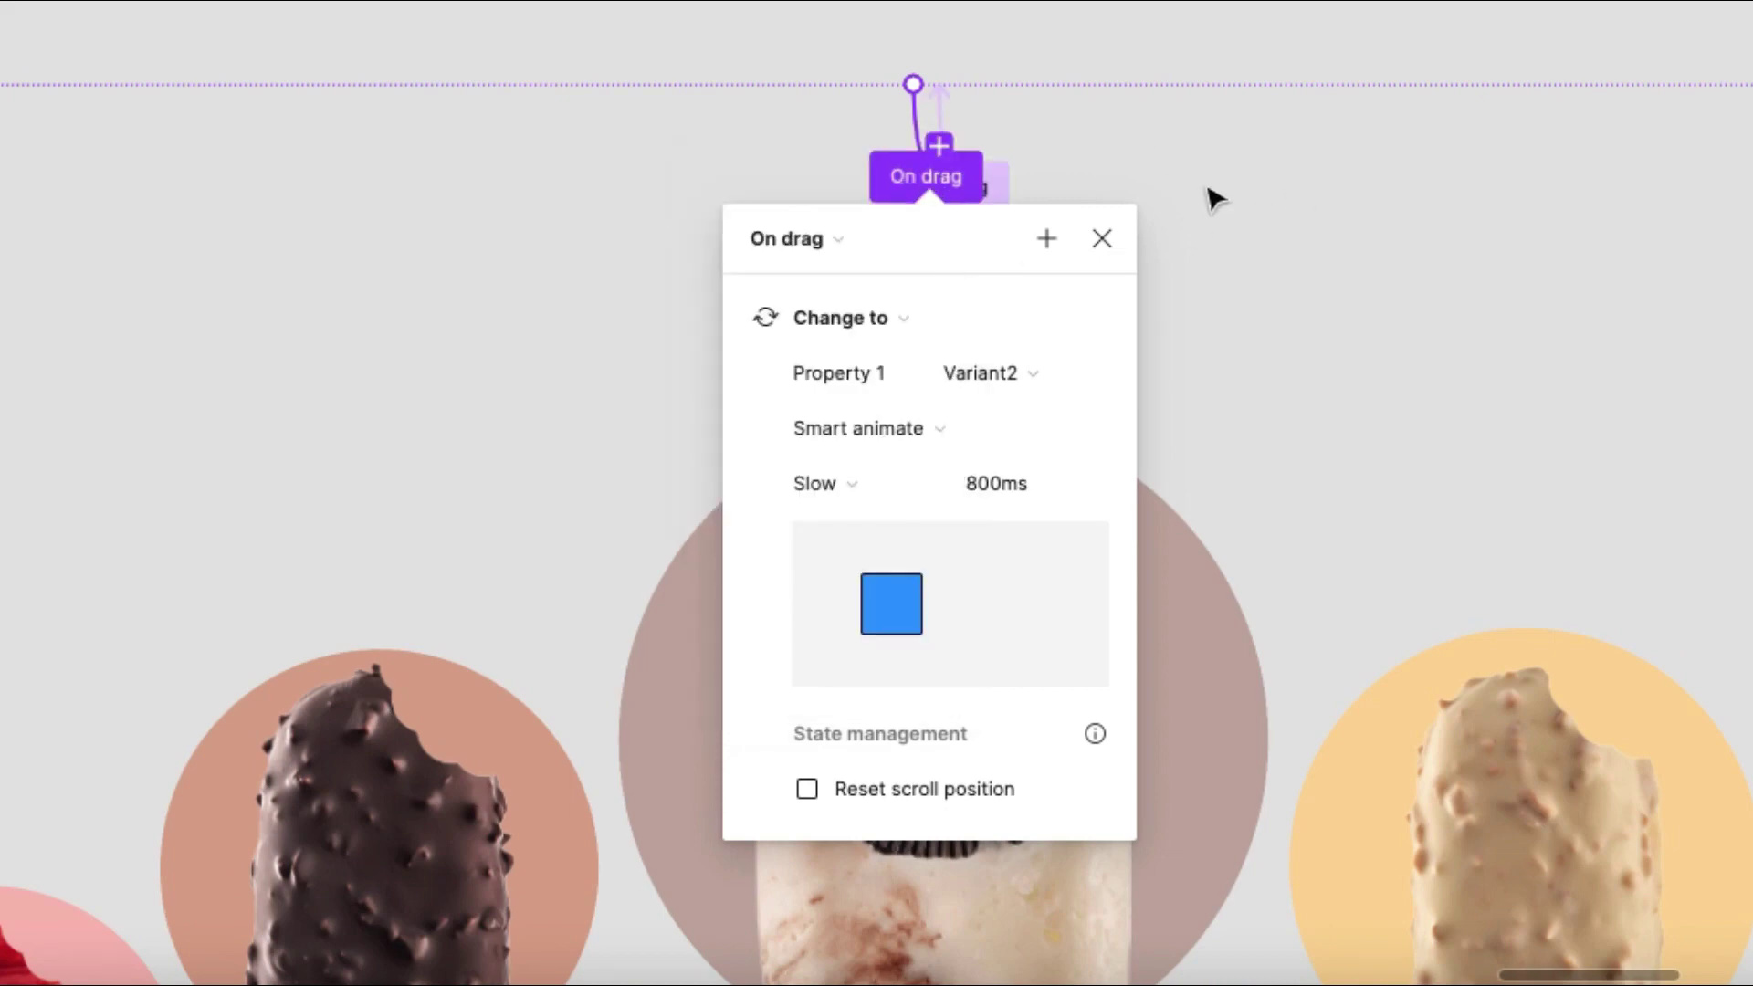
left_click(1207, 188)
Review the trigger, target variant and animation settings of both drag interactions between the two variants.
left_click(1000, 197)
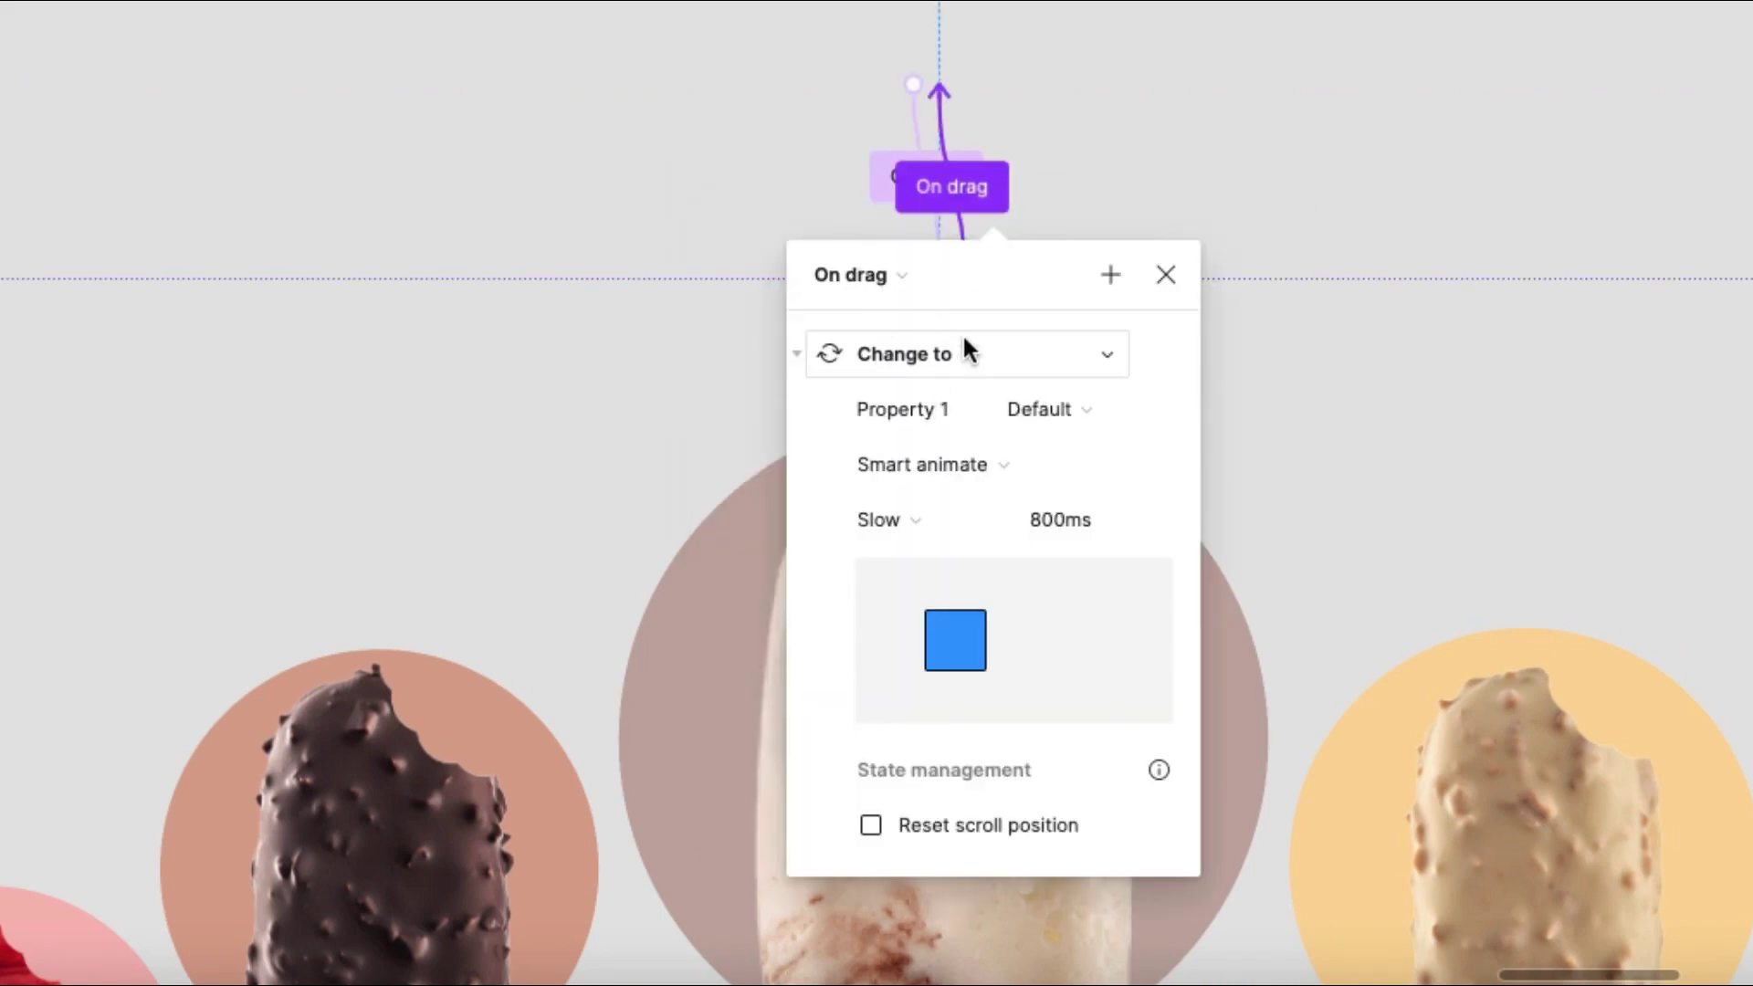
left_click(1235, 176)
left_click(900, 187)
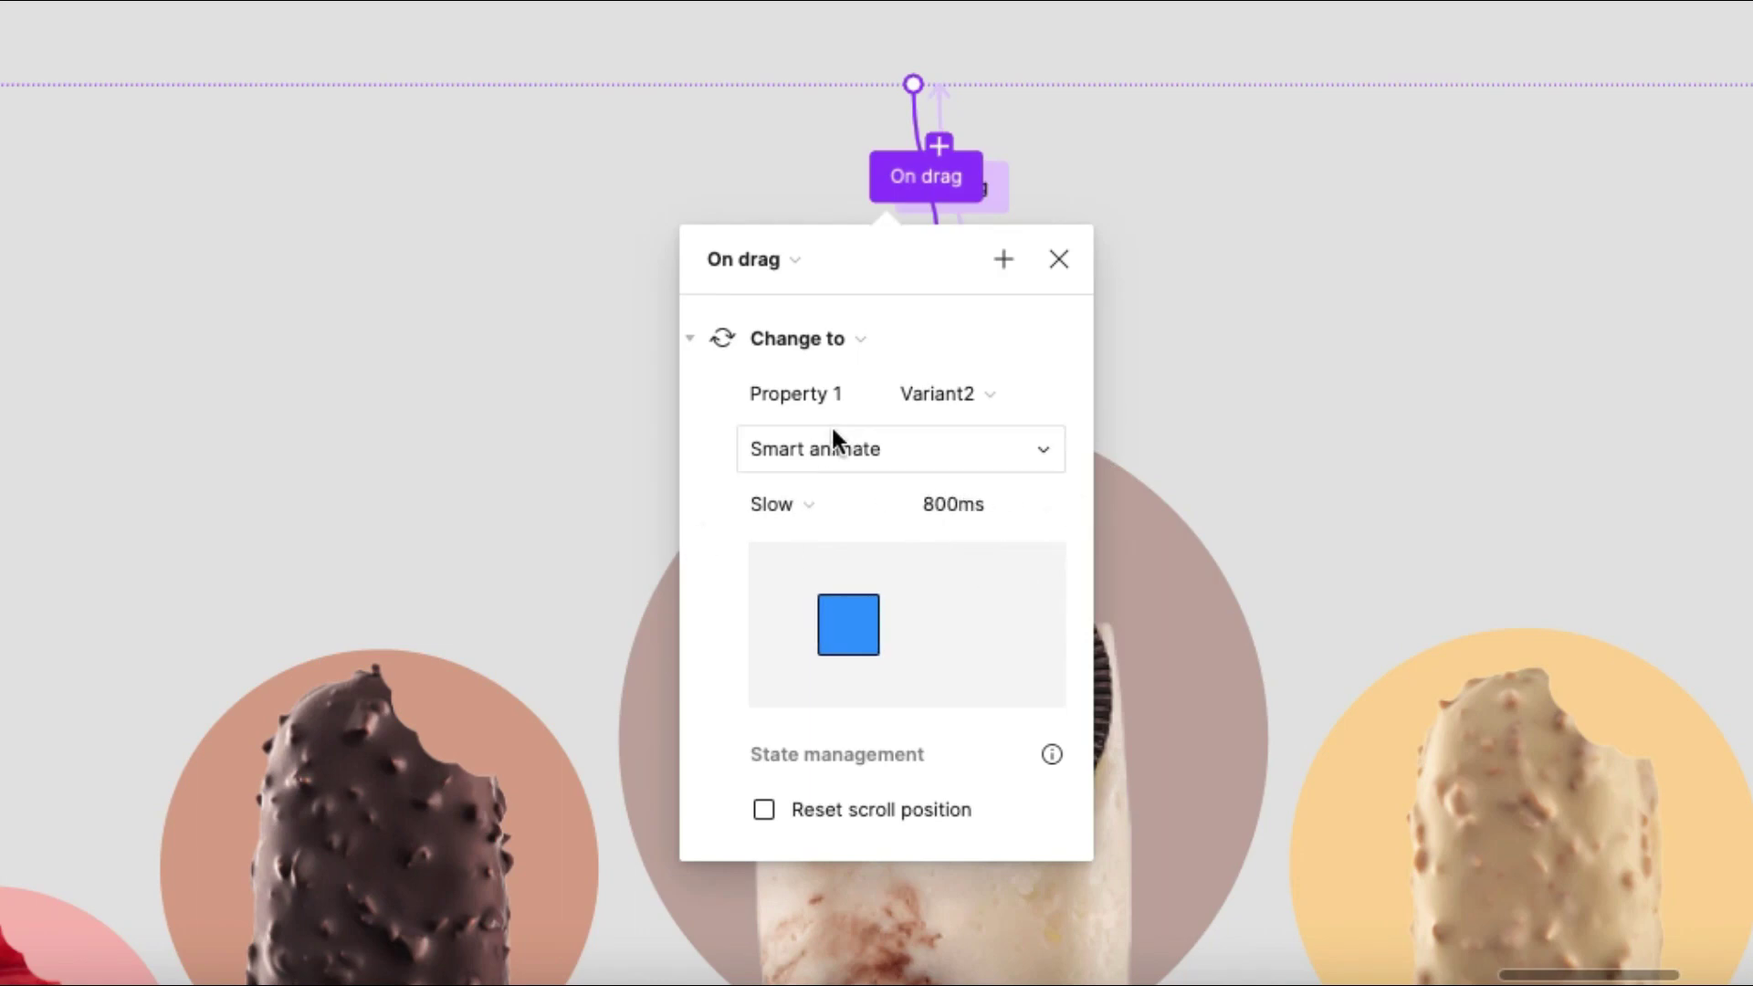
left_click(1059, 261)
scroll(946, 404, "down", 5)
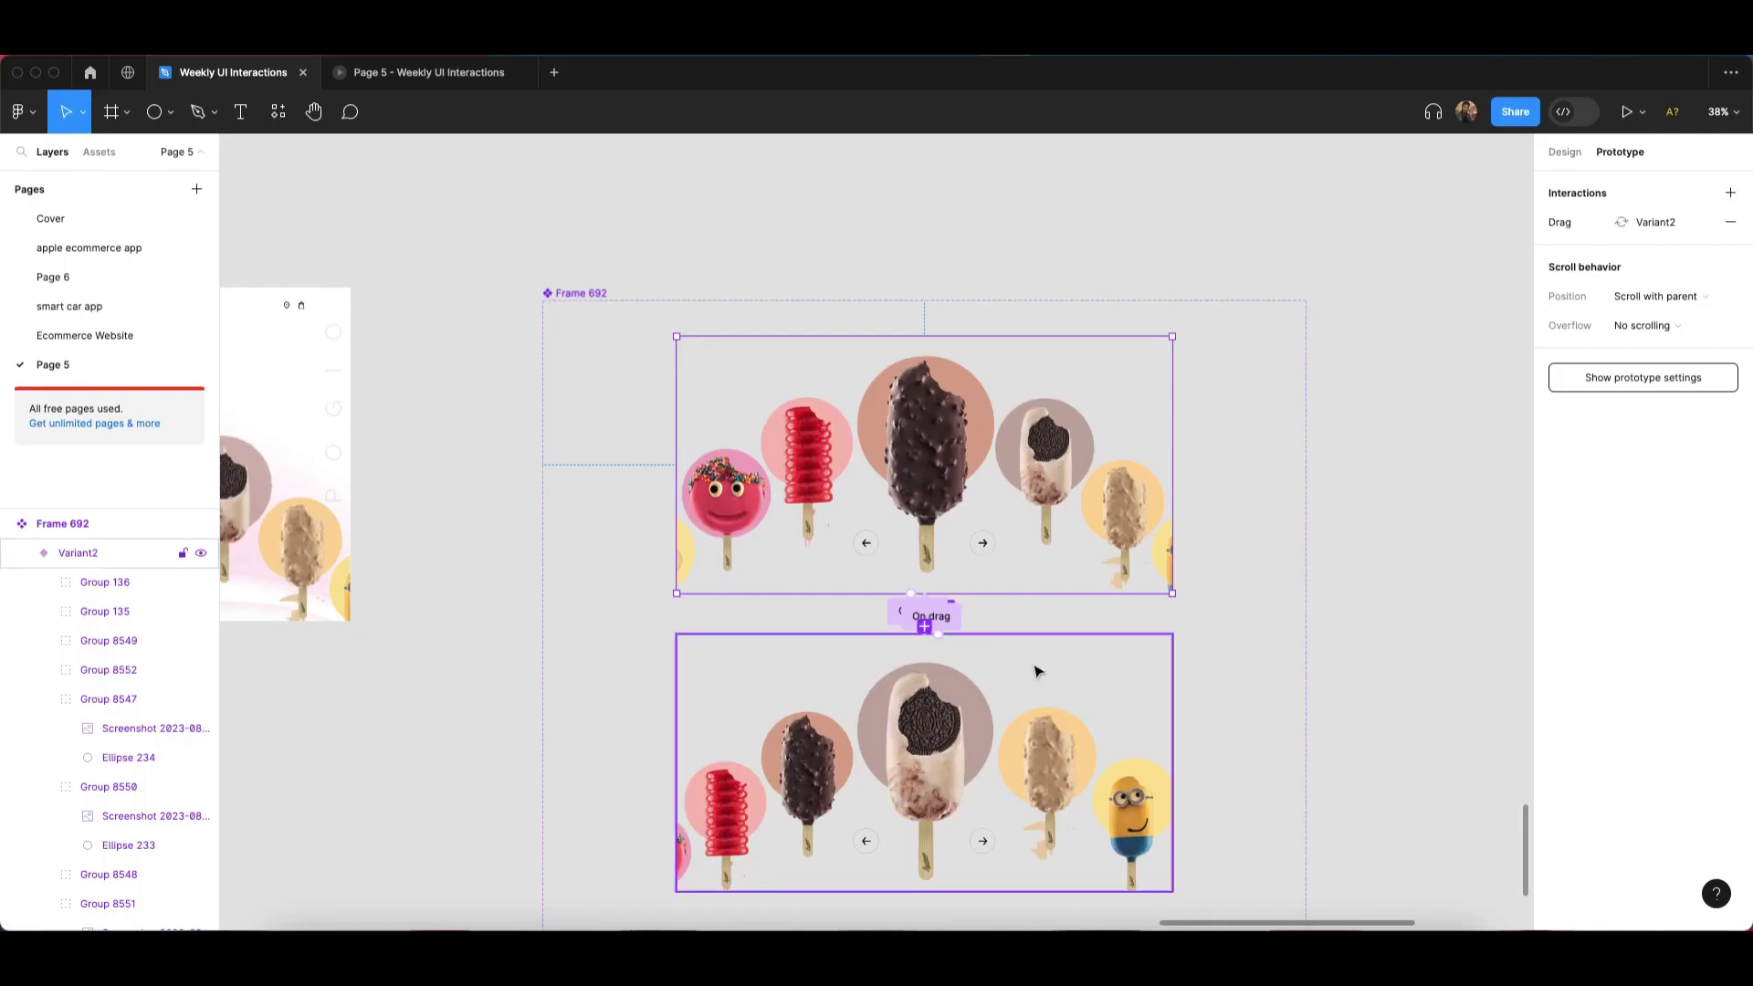
left_click(929, 616)
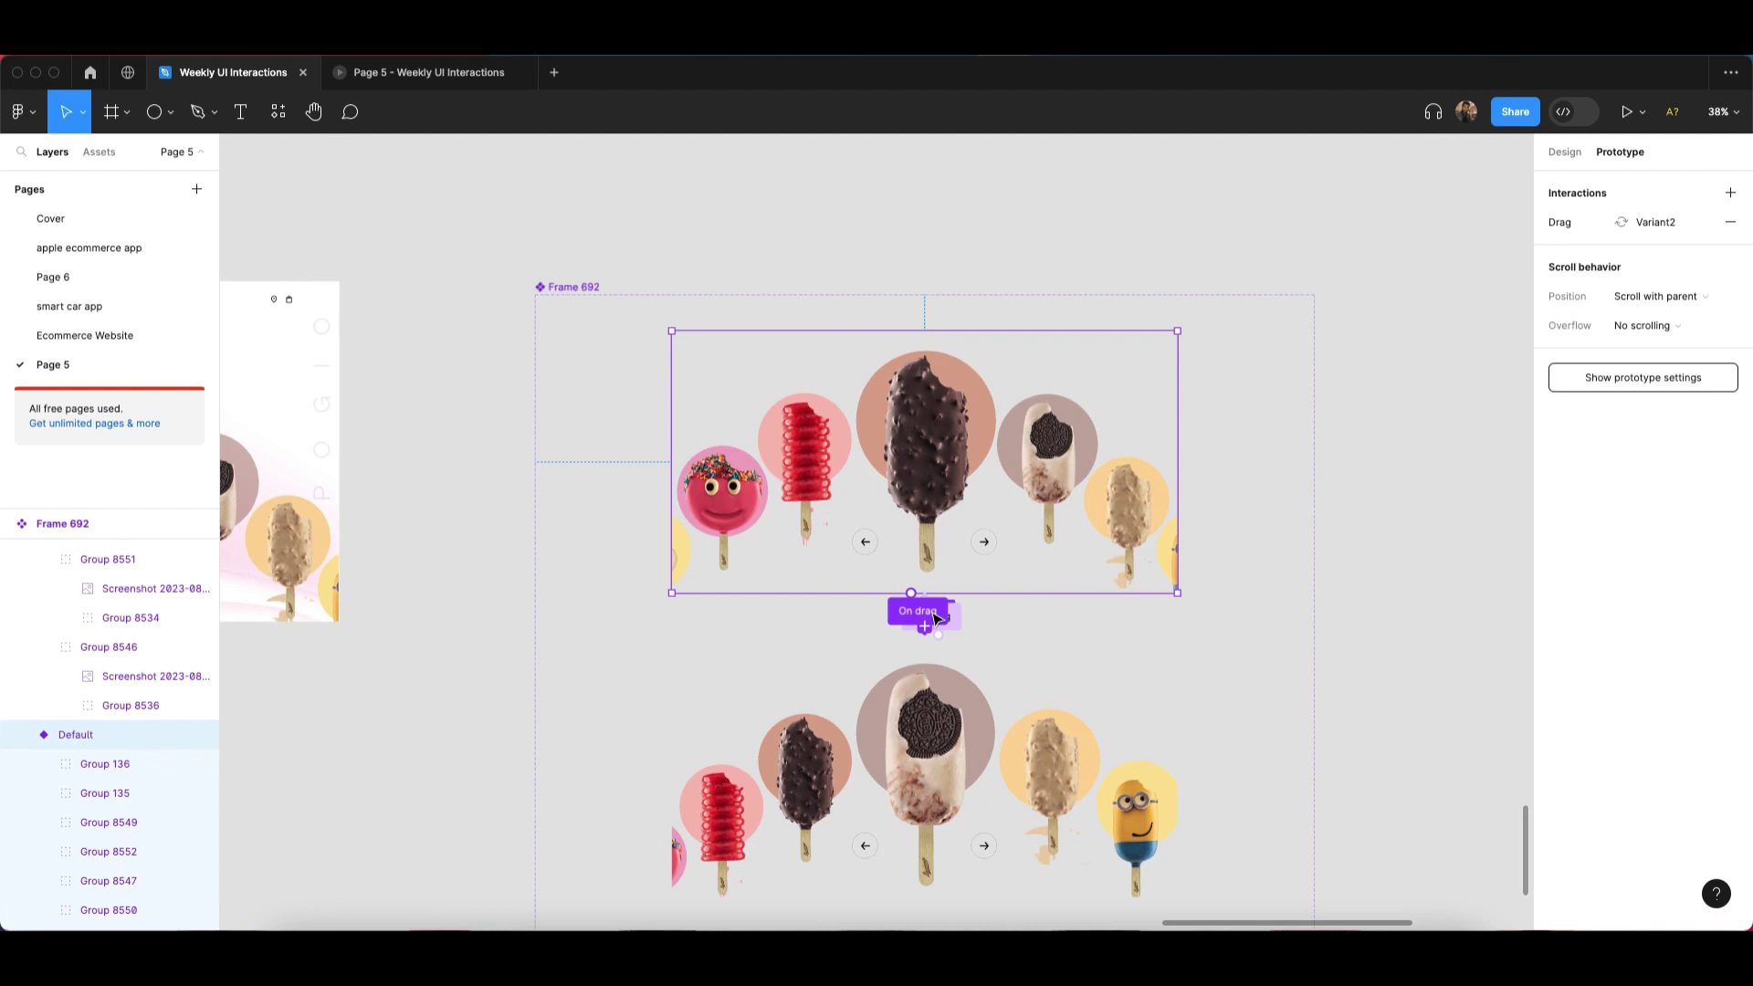
scroll(1081, 555, "down", 1)
Remove the old ice cream carousel from the Pistacchio frame.
scroll(649, 627, "left", 9)
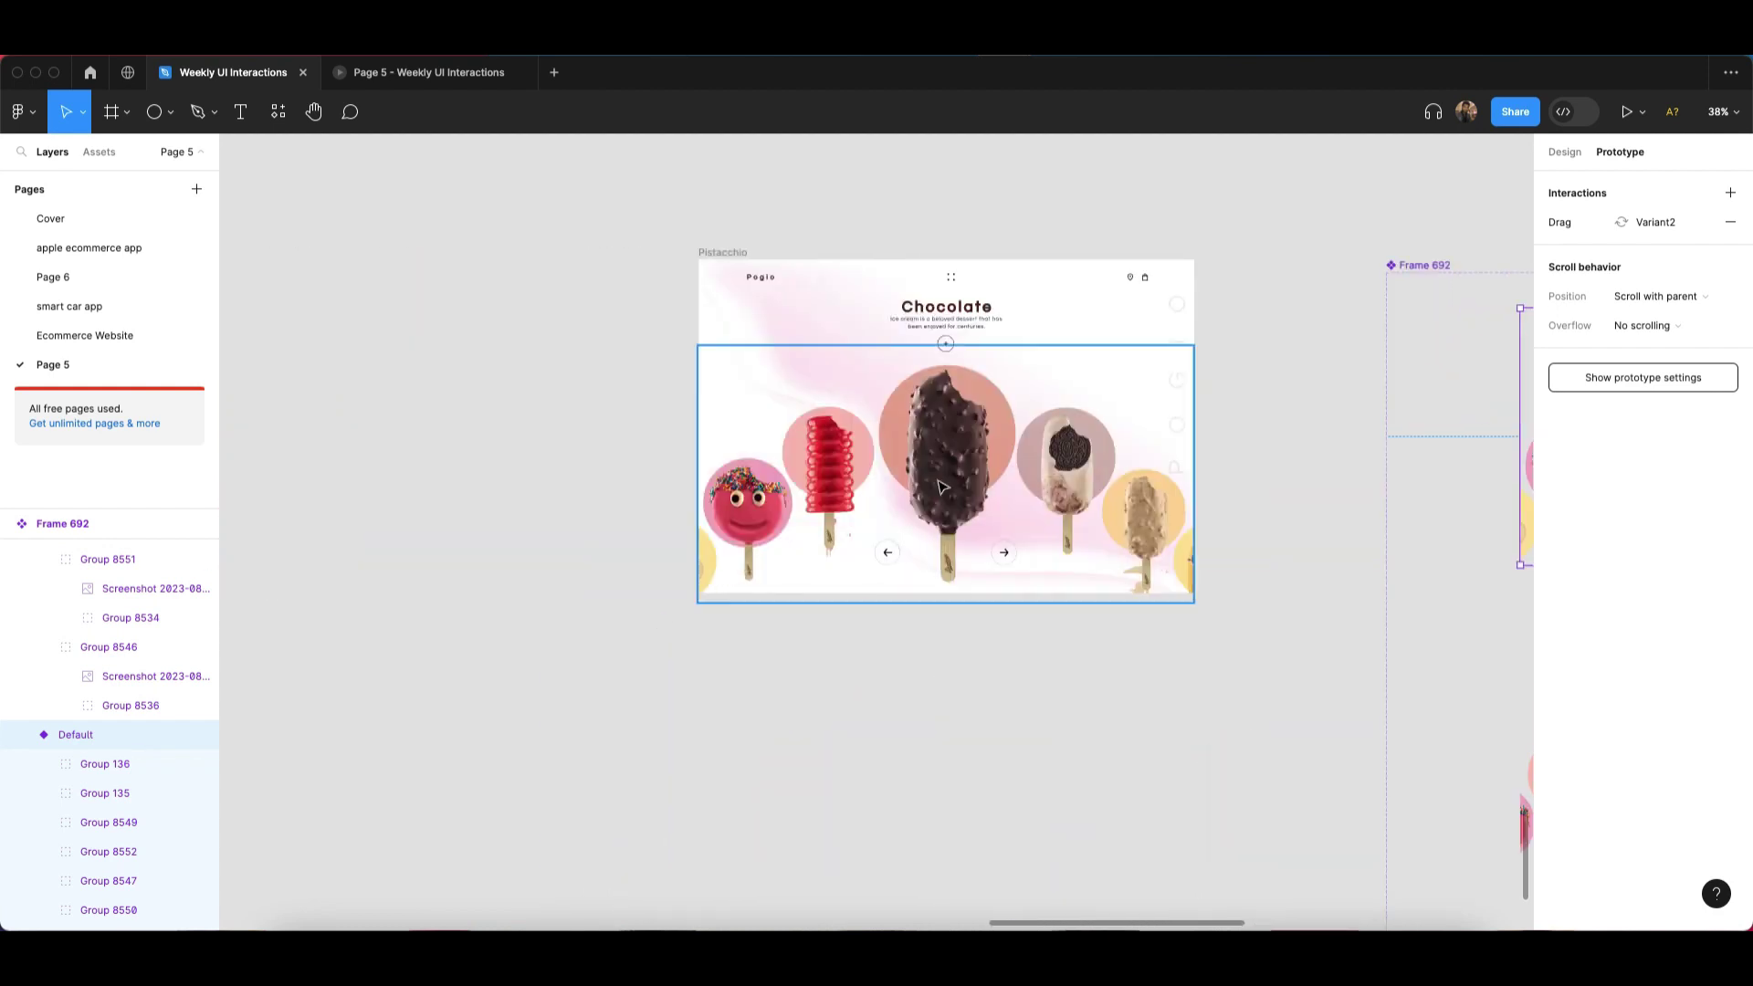
left_click(1046, 407)
scroll(1046, 407, "up", 2)
key("super+z")
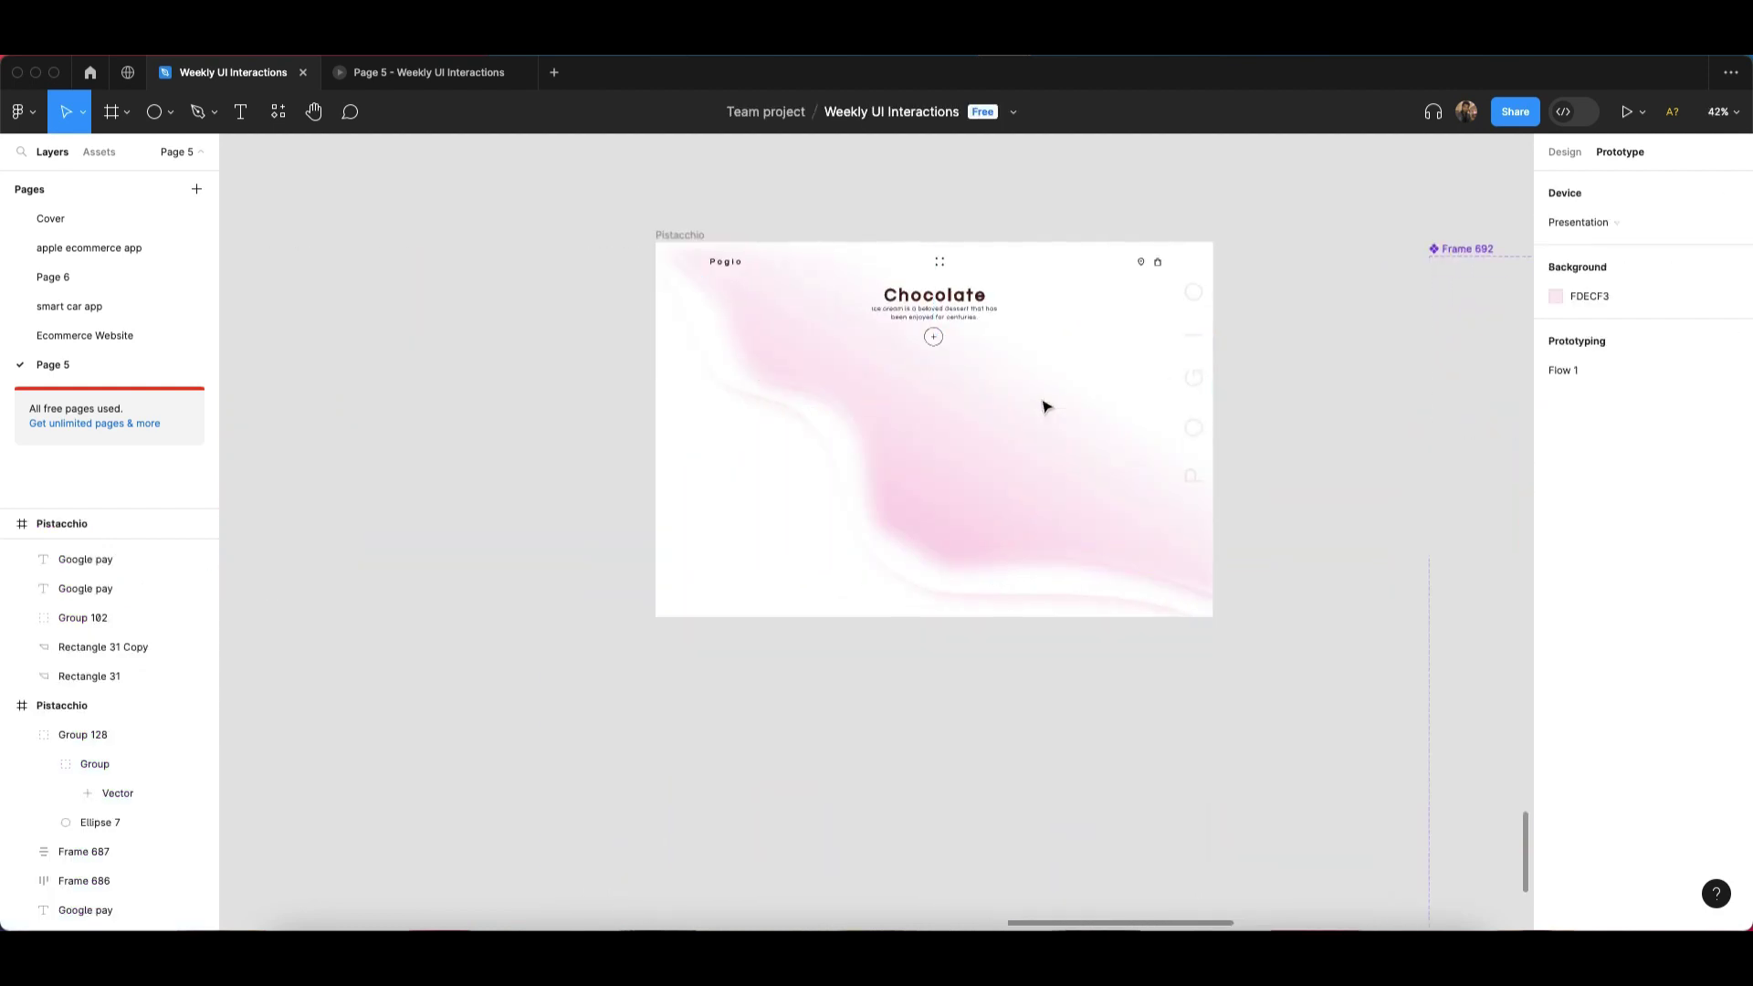
Paste an instance of the carousel component into the Pistacchio frame and place it below the Chocolate heading, spanning the frame's width.
left_click(676, 240)
scroll(908, 273, "up", 2)
key("super+v")
left_click_drag(1022, 485, 833, 553)
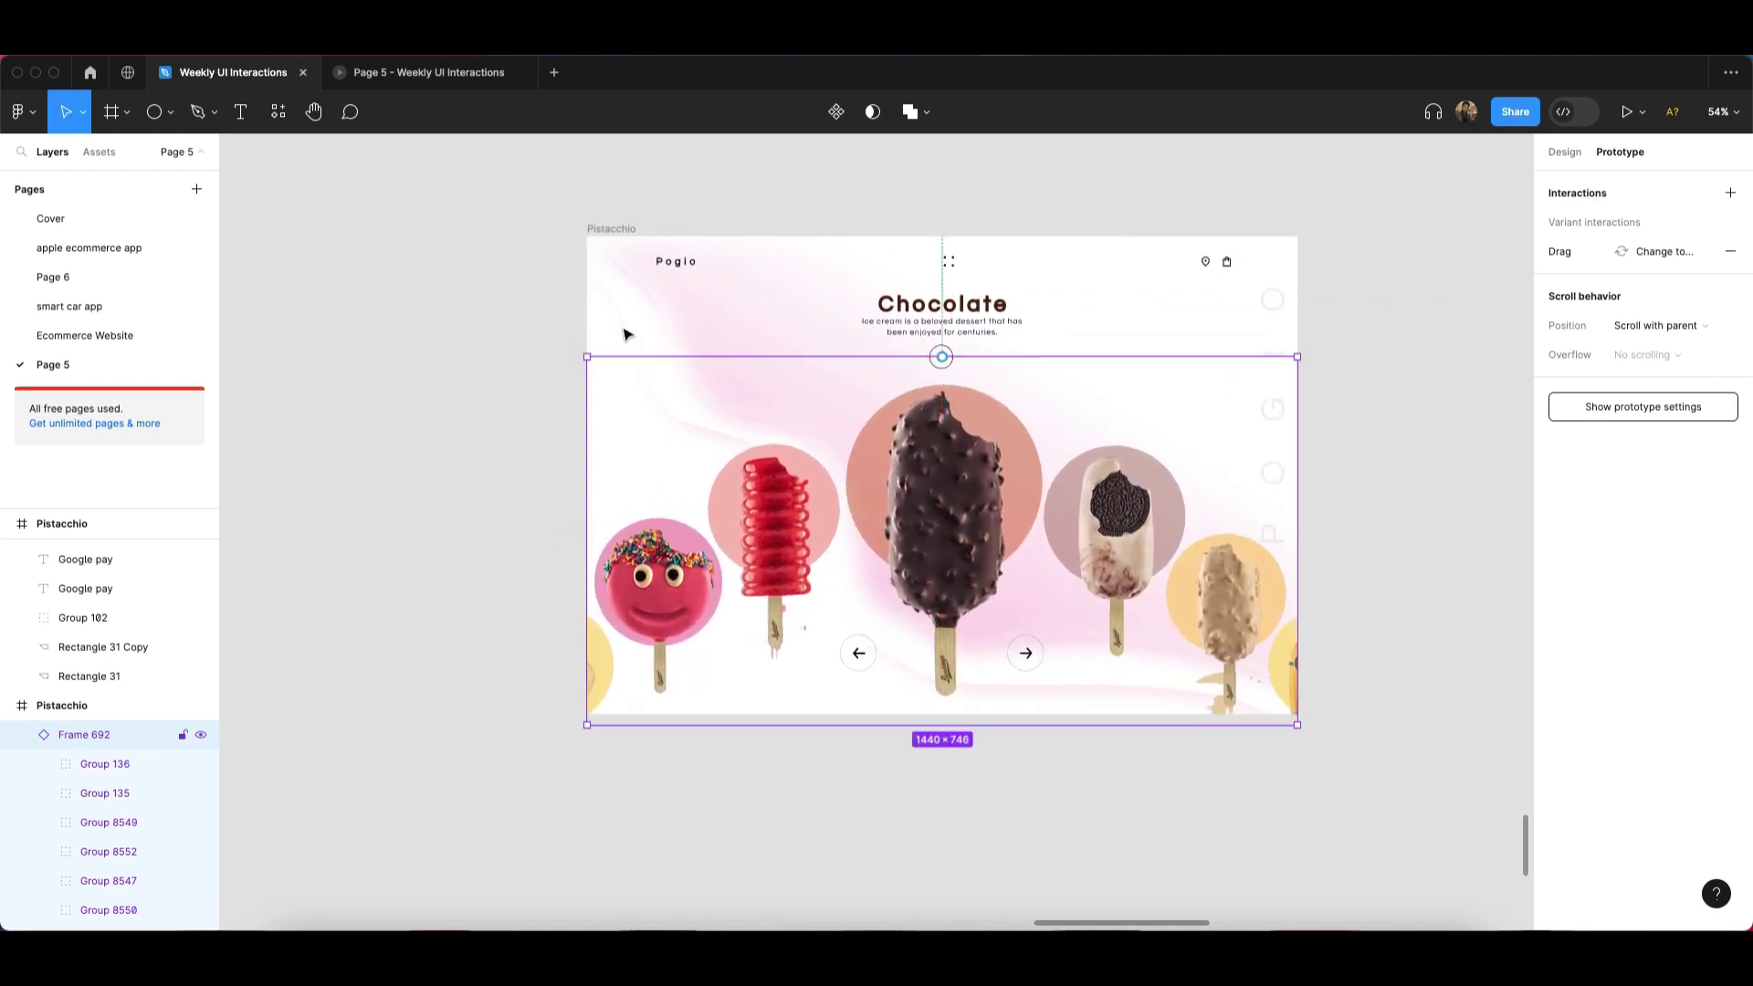
Preview the Pistacchio frame in an enlarged prototype window, test the carousel's drag animation and close the preview.
key("shift+space")
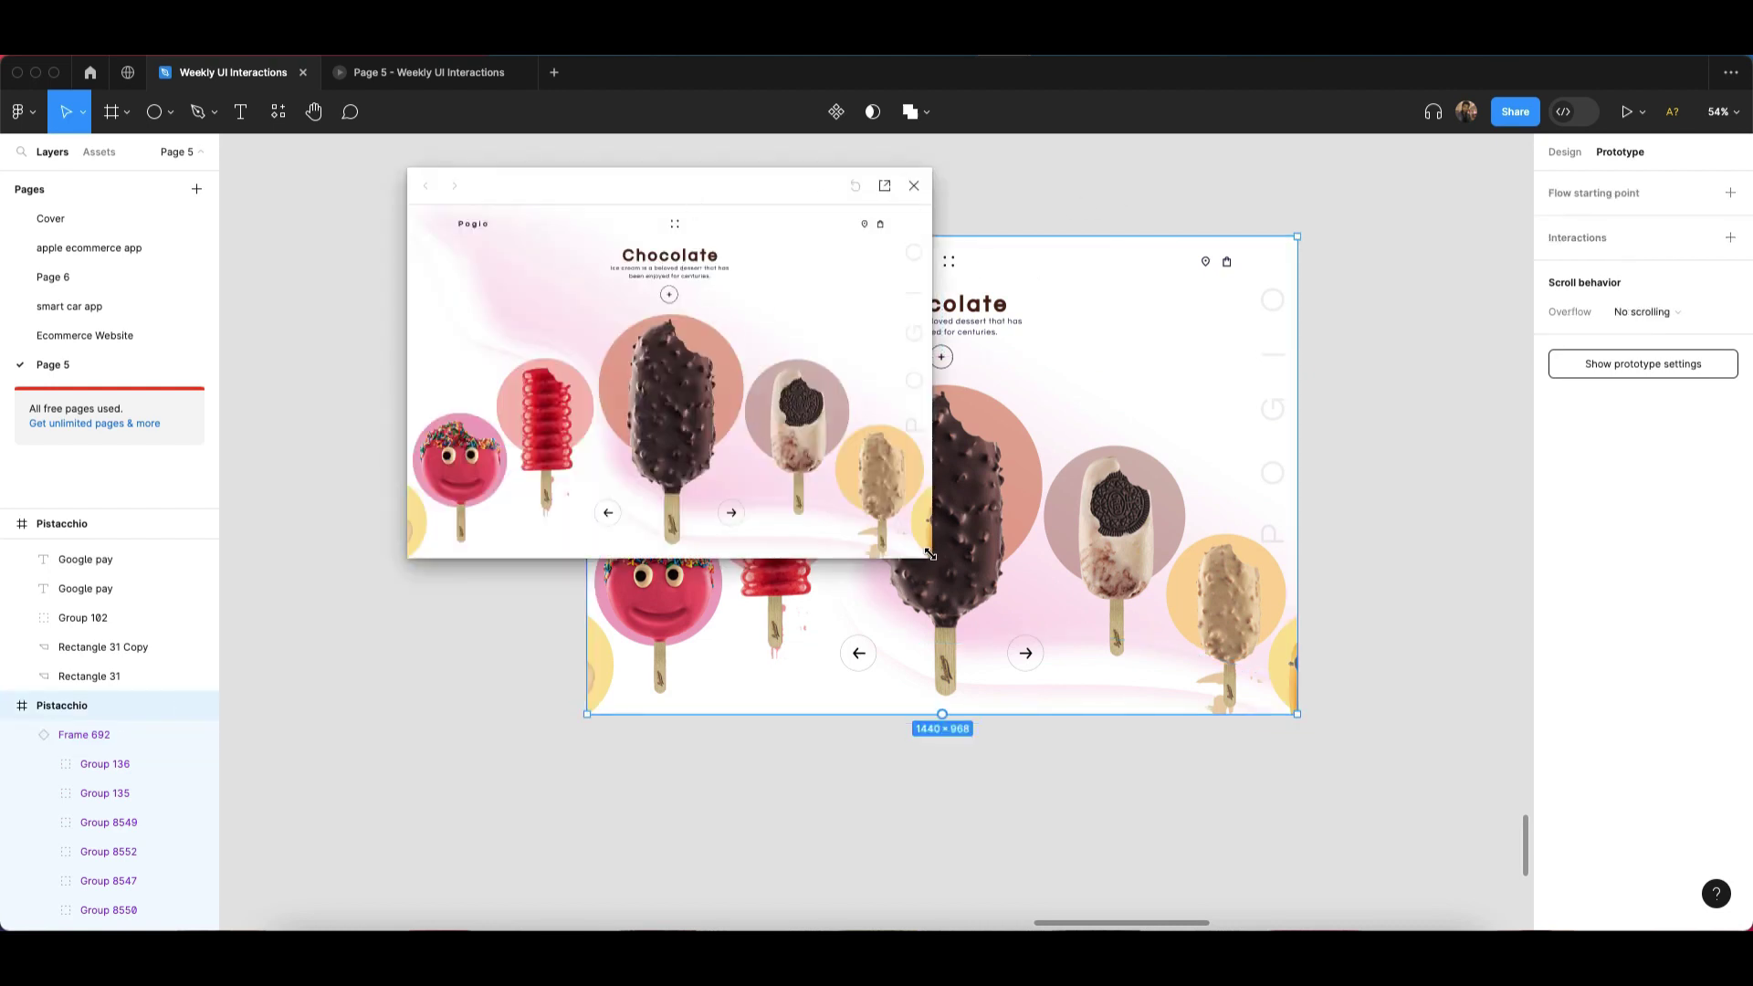
left_click_drag(930, 557, 1486, 840)
left_click_drag(961, 186, 950, 170)
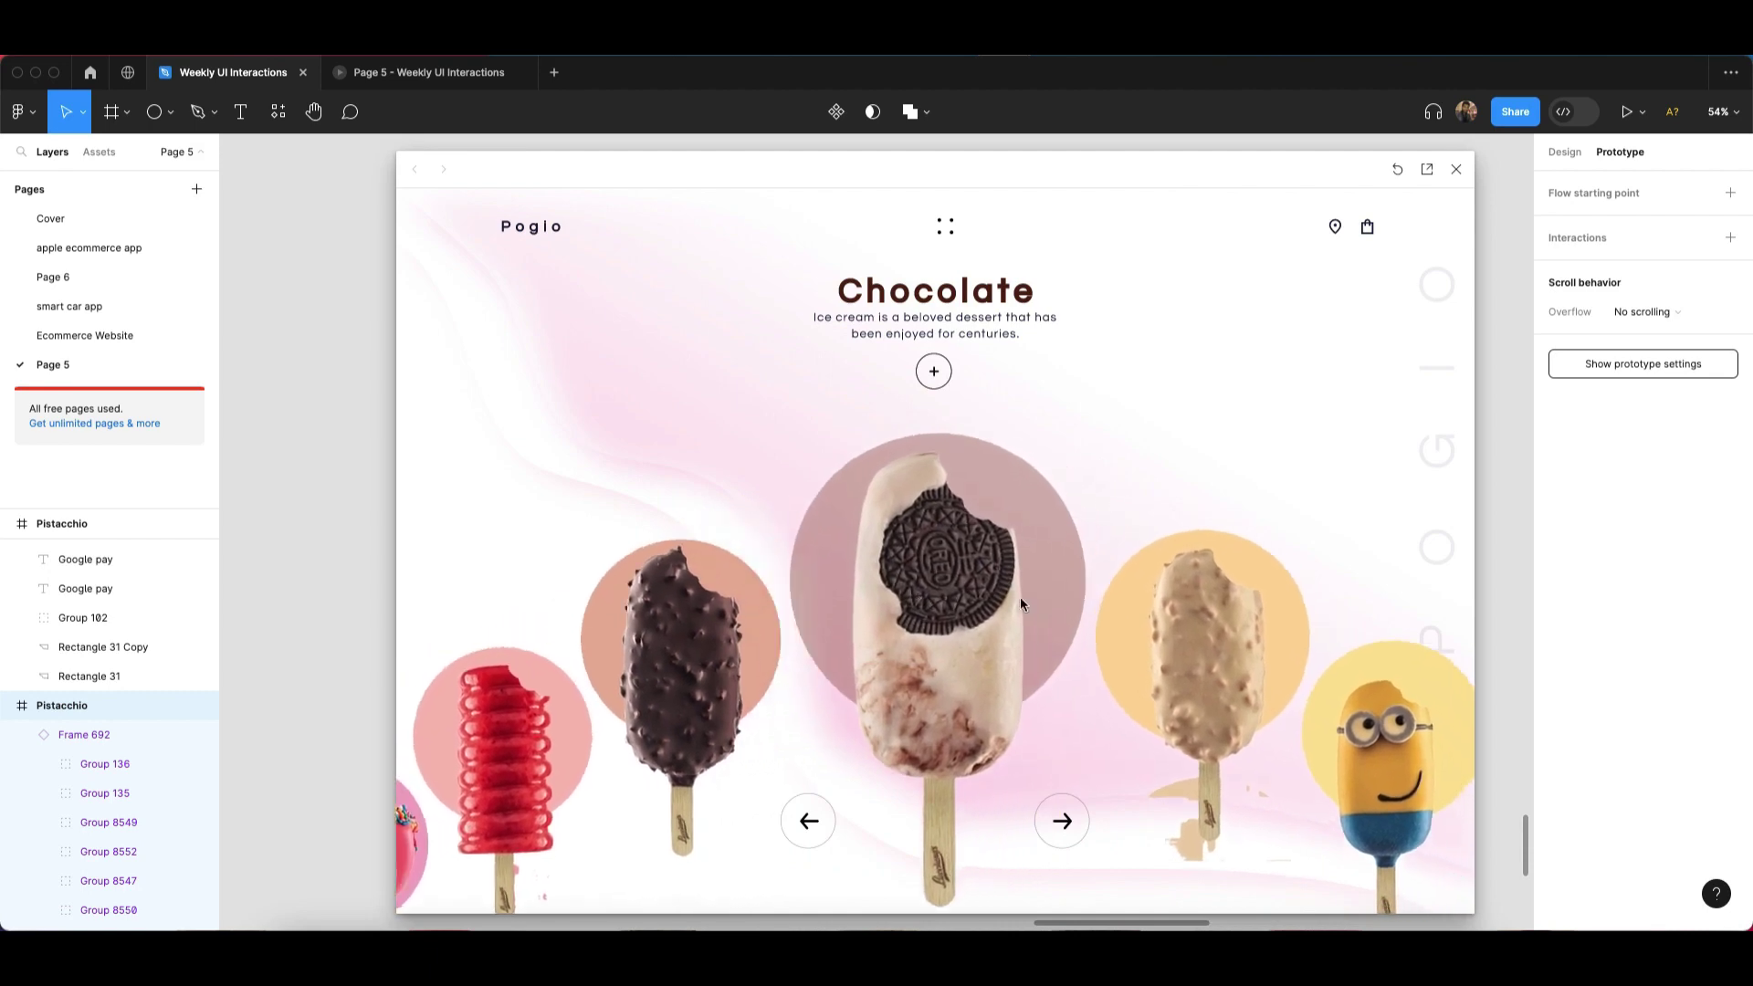
left_click(1456, 170)
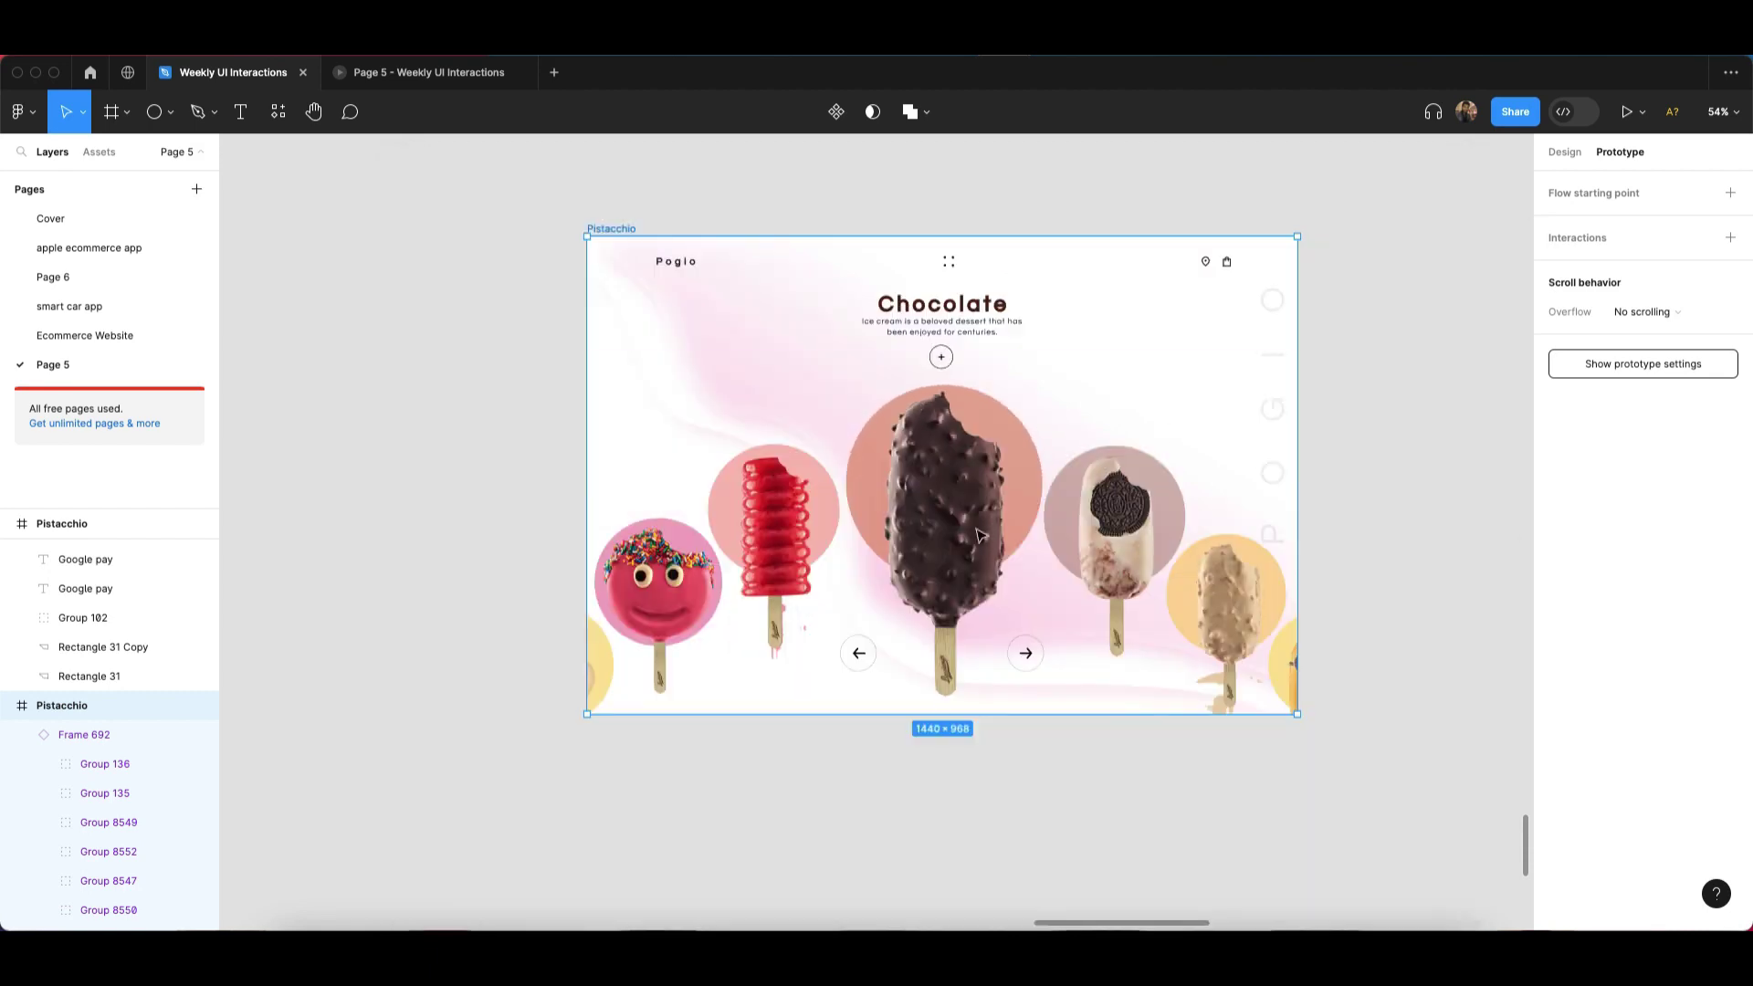
scroll(918, 603, "down", 3)
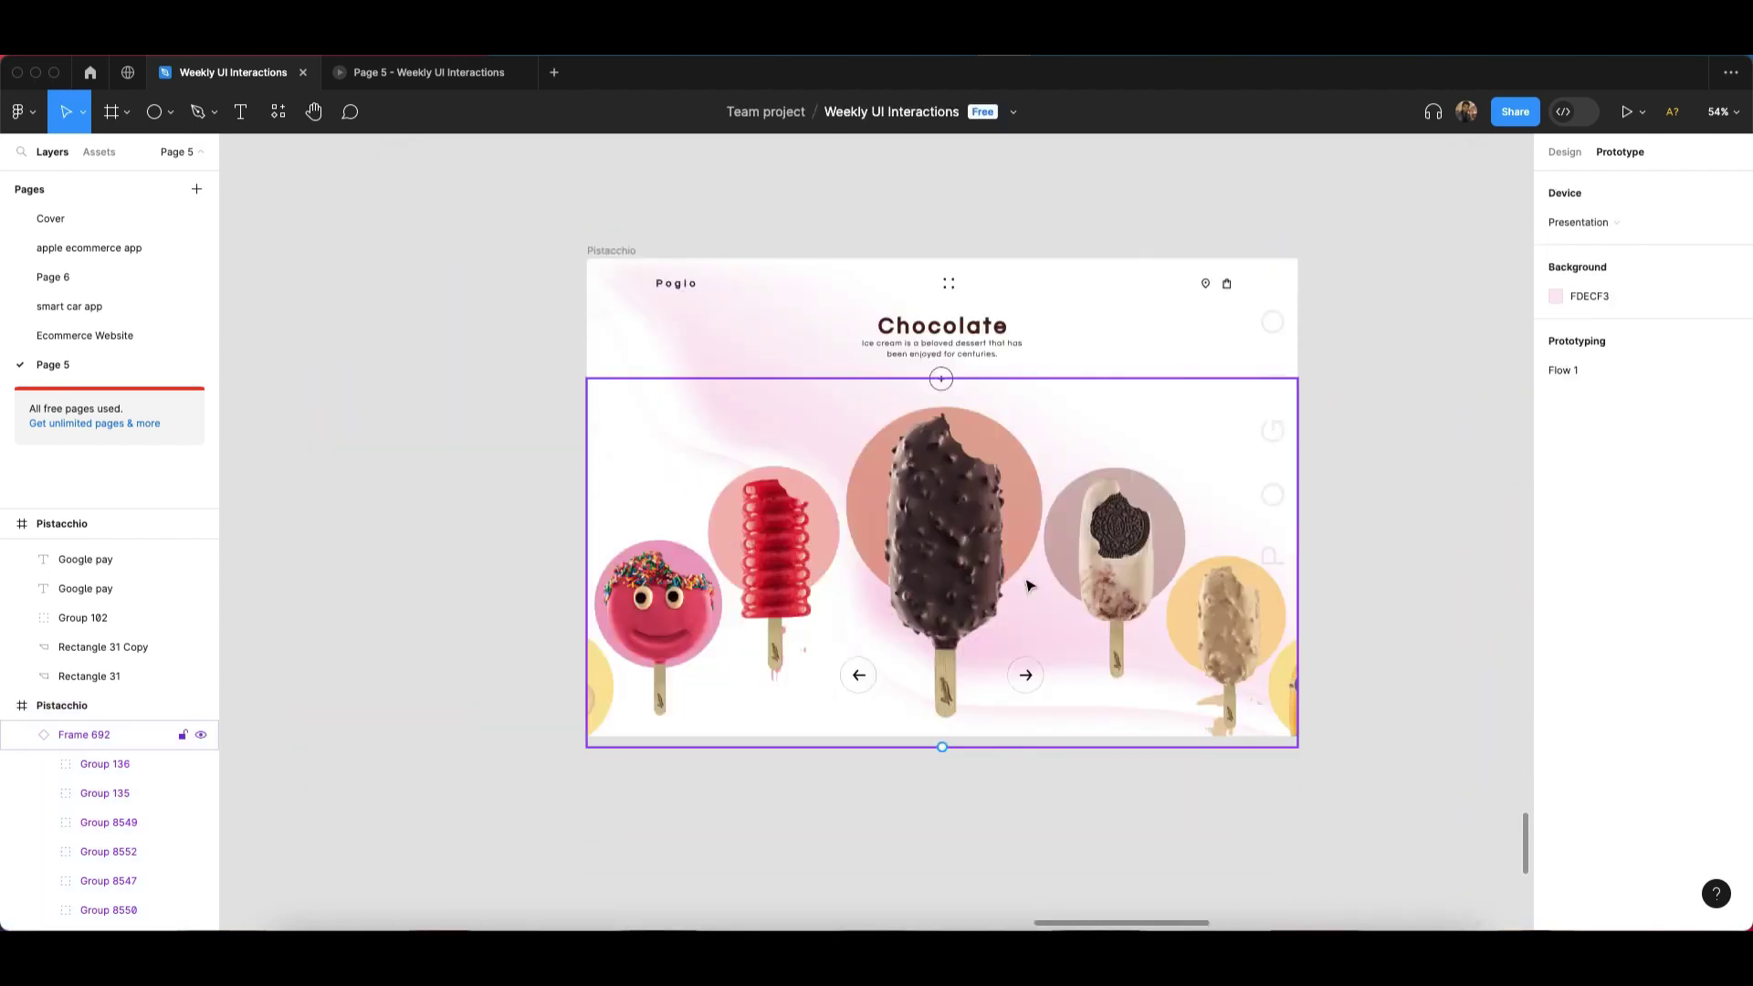
scroll(1099, 520, "up", 2)
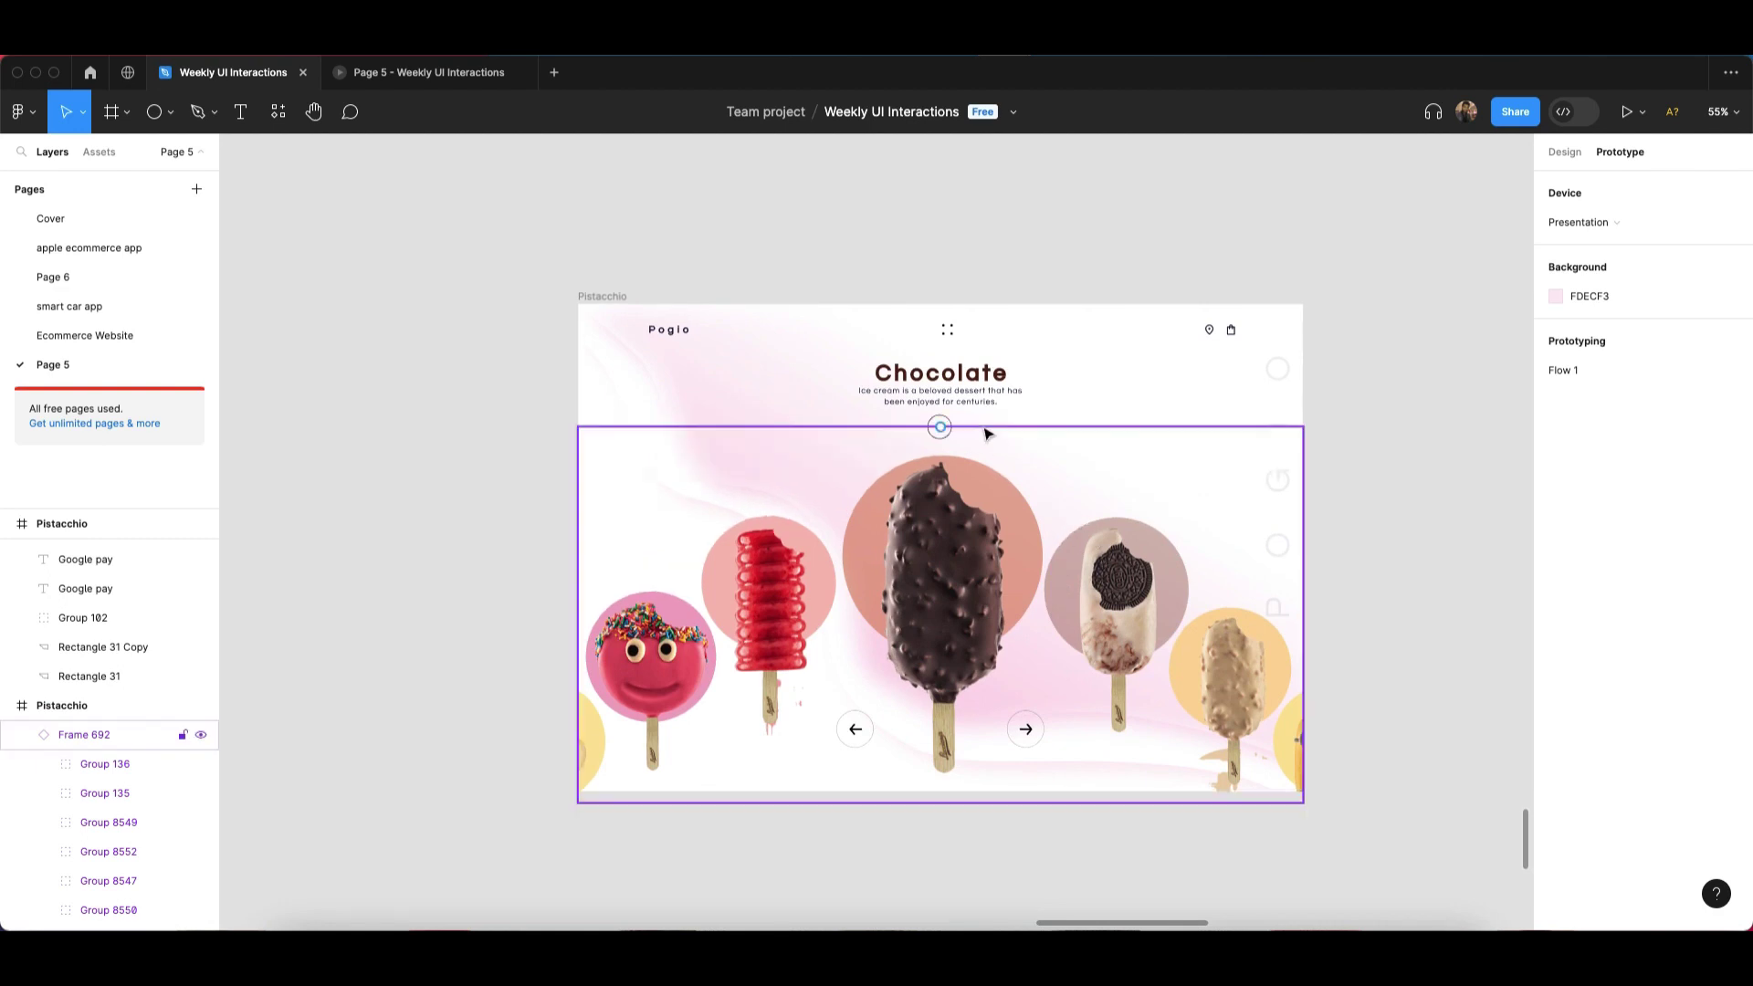
scroll(557, 411, "up", 5)
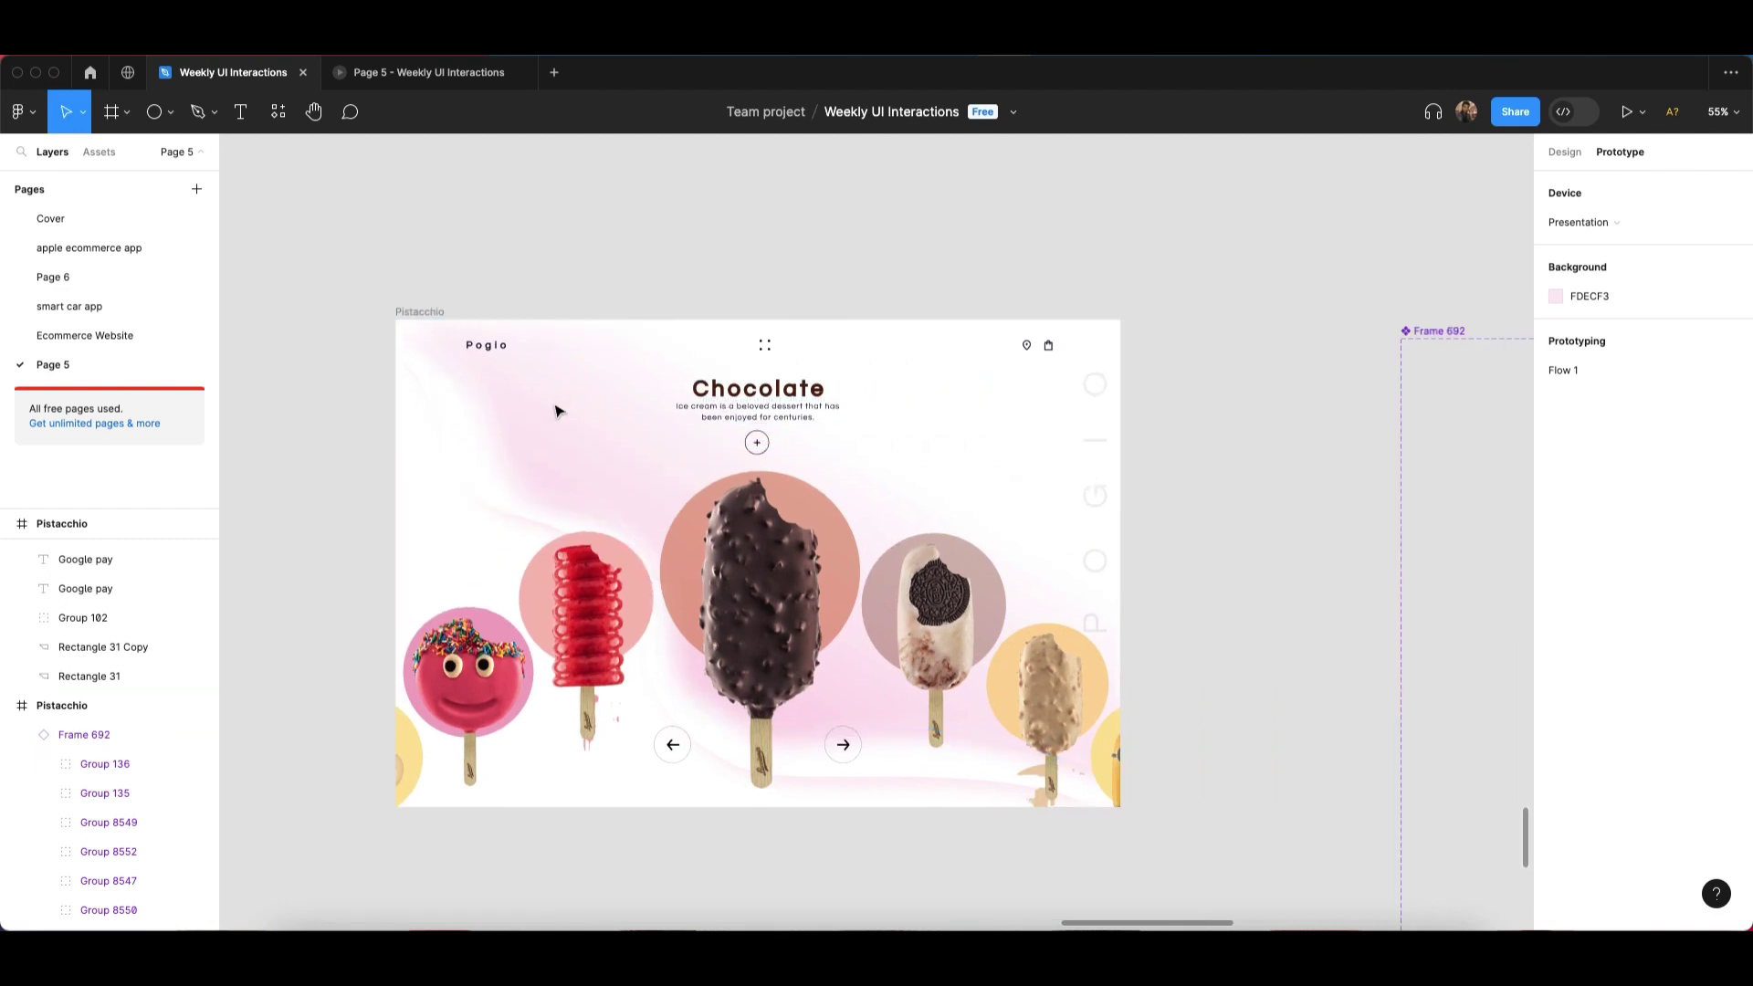